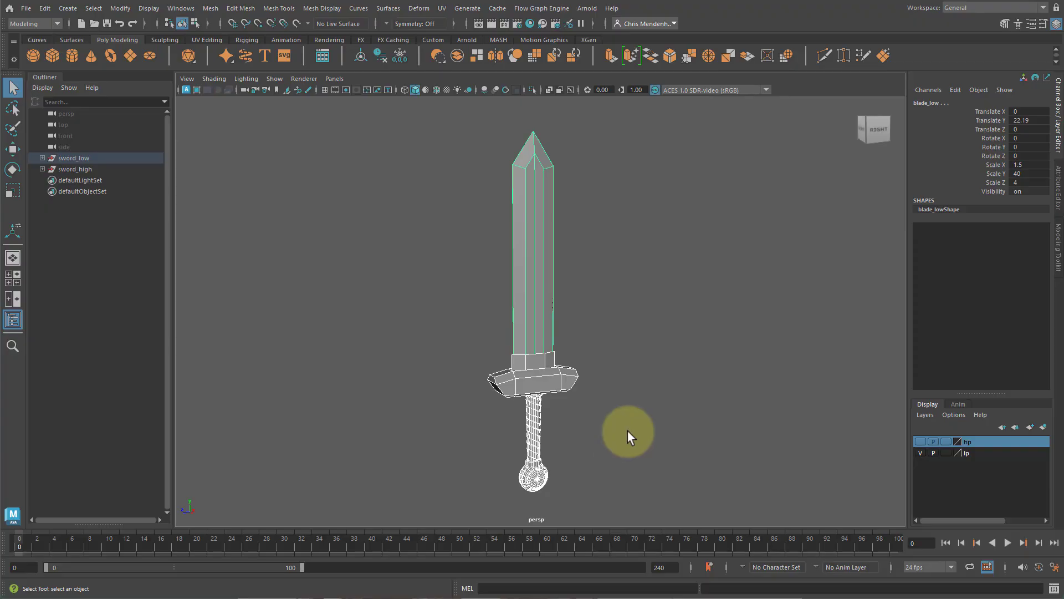
{"action": "left_click", "coordinate": [628, 432]}
{"action": "left_click", "coordinate": [78, 158]}
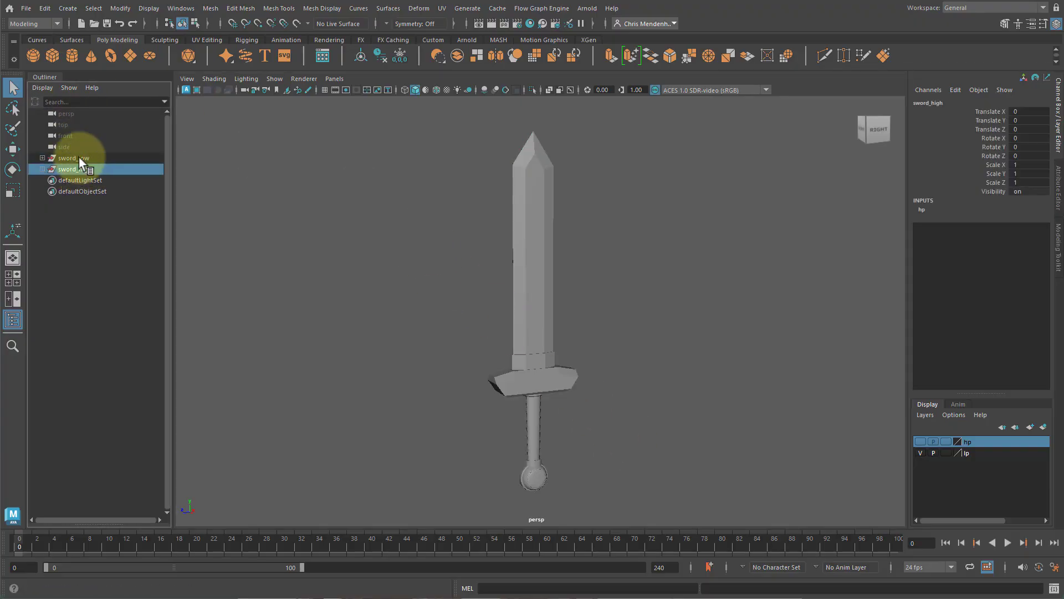
{"action": "left_click", "coordinate": [688, 377]}
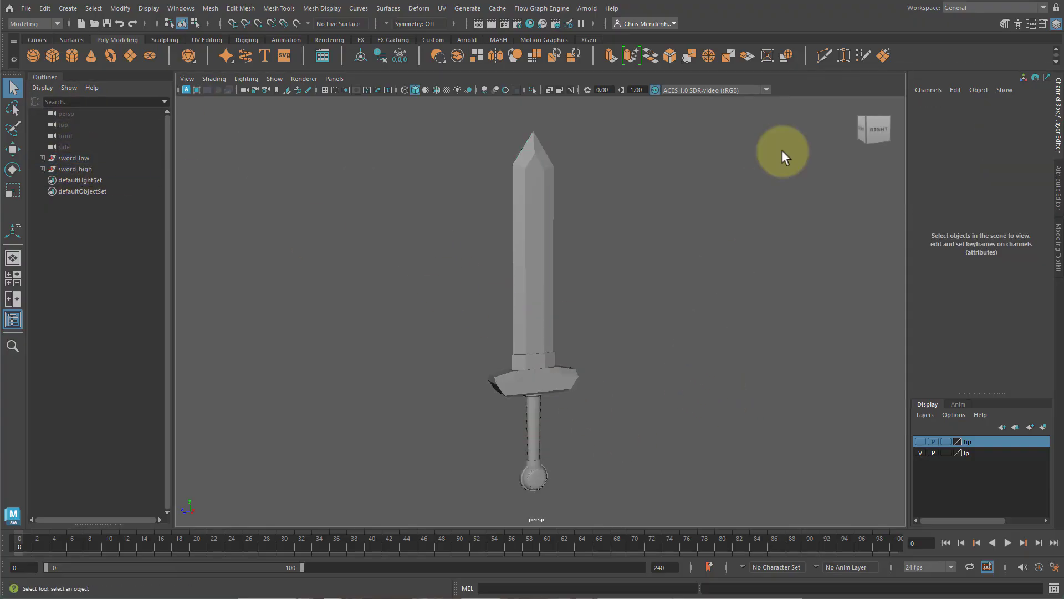
Switch to the UV Editing workspace and reset its panel layout.
{"action": "left_click", "coordinate": [983, 5]}
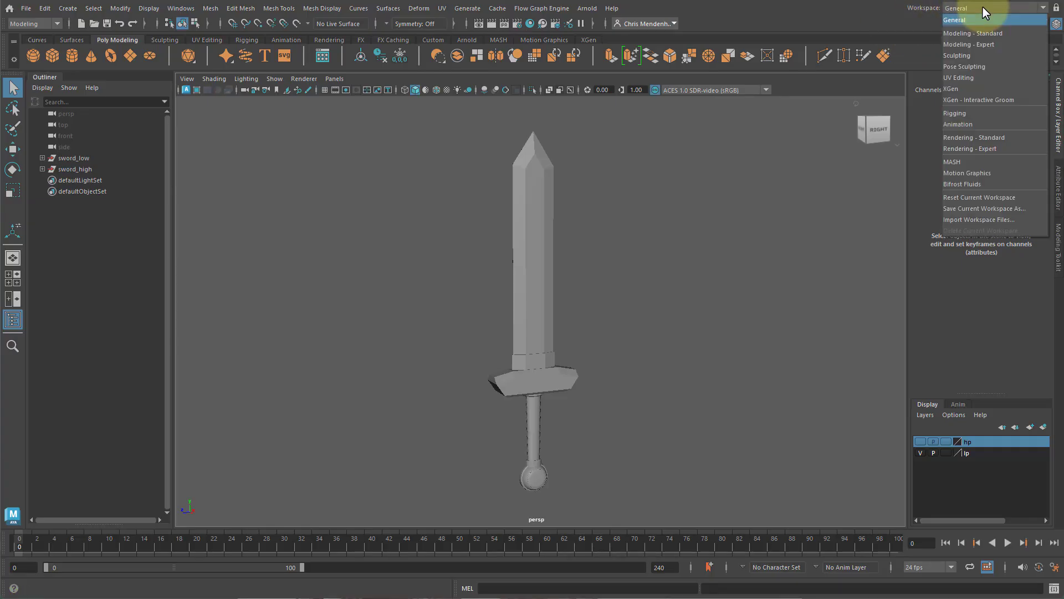
{"action": "left_click", "coordinate": [976, 72]}
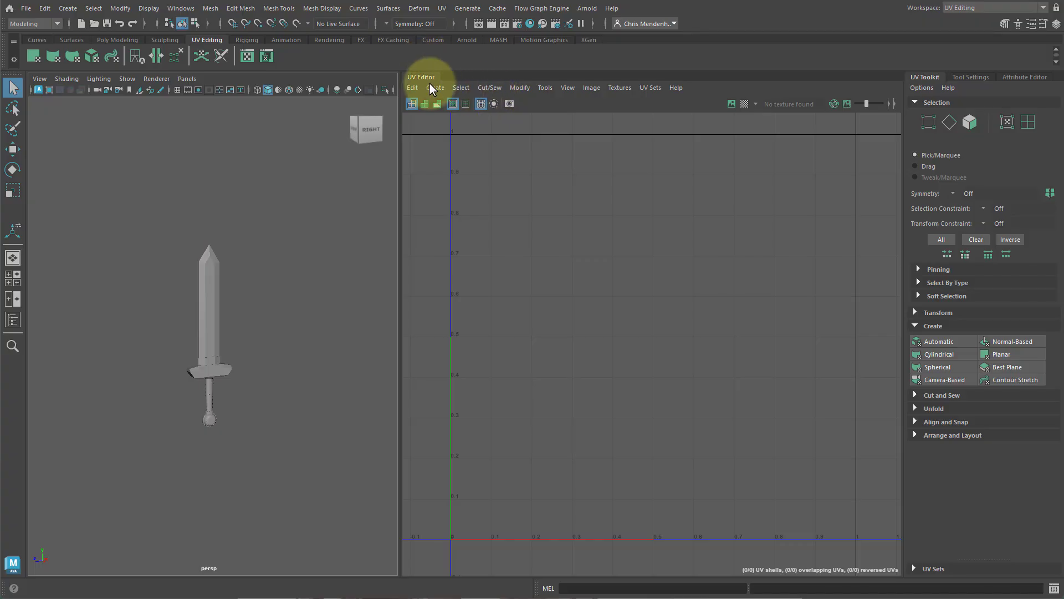
{"action": "left_click_drag", "start_coordinate": [401, 124], "coordinate": [461, 129]}
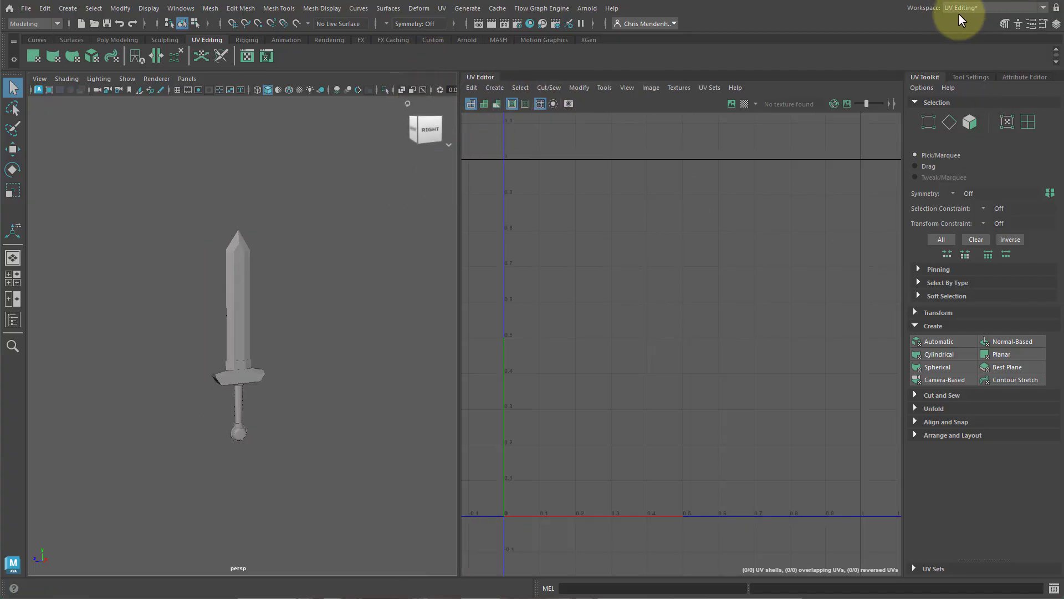
{"action": "left_click", "coordinate": [982, 8]}
{"action": "left_click", "coordinate": [983, 198]}
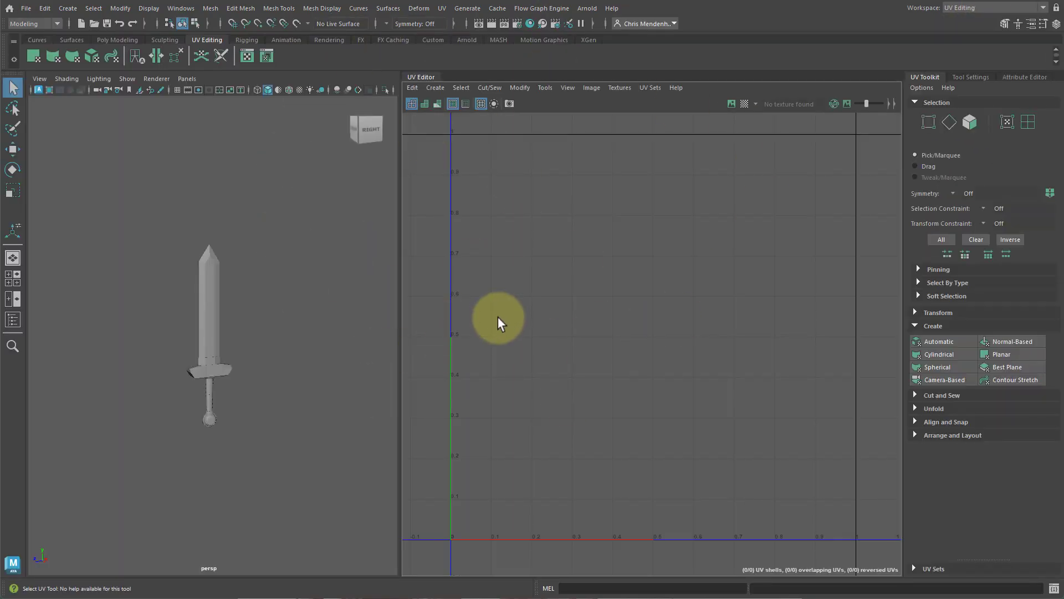
Open the Outliner in the left panel and expand the sword_low group.
{"action": "left_click", "coordinate": [180, 9]}
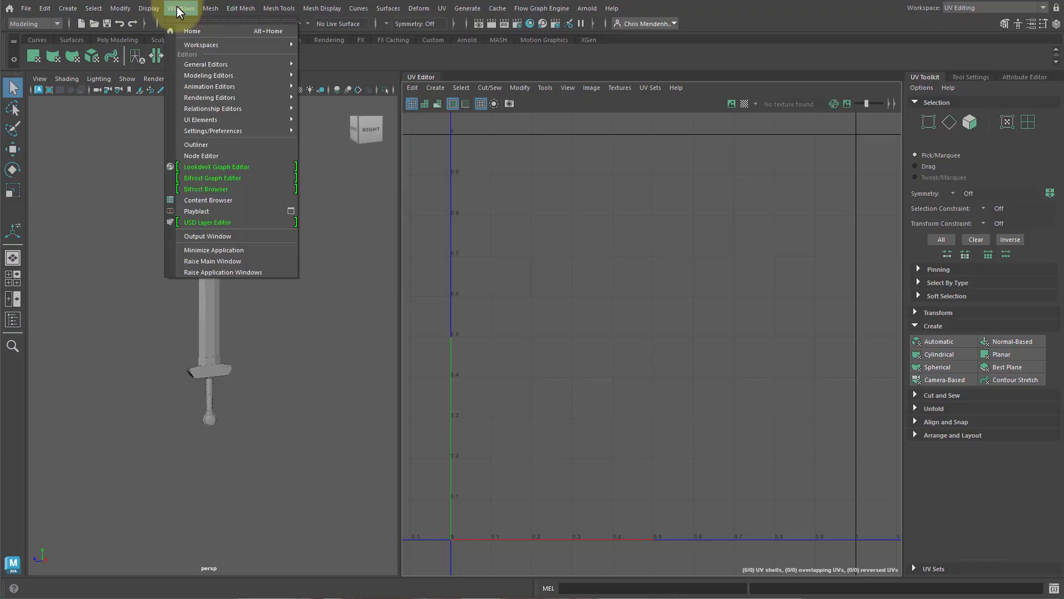
{"action": "left_click", "coordinate": [228, 144]}
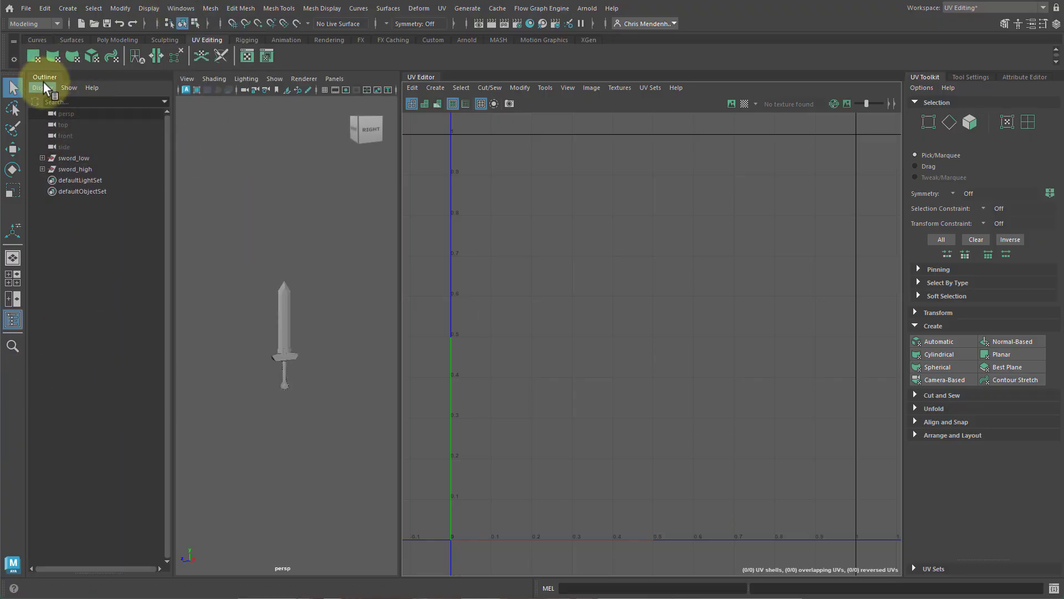
{"action": "left_click", "coordinate": [42, 158]}
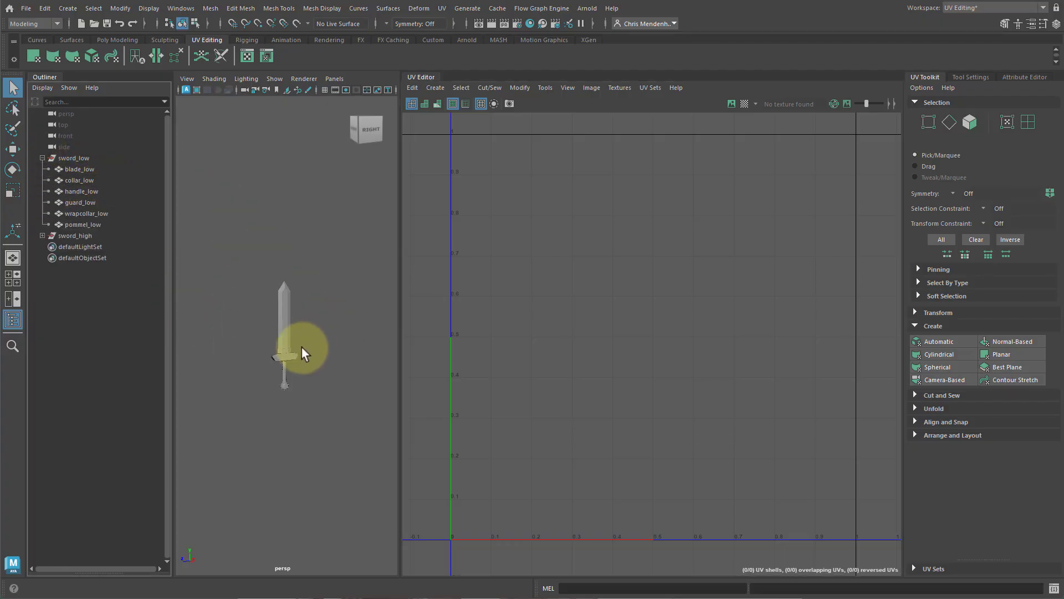
{"action": "key", "text": "f"}
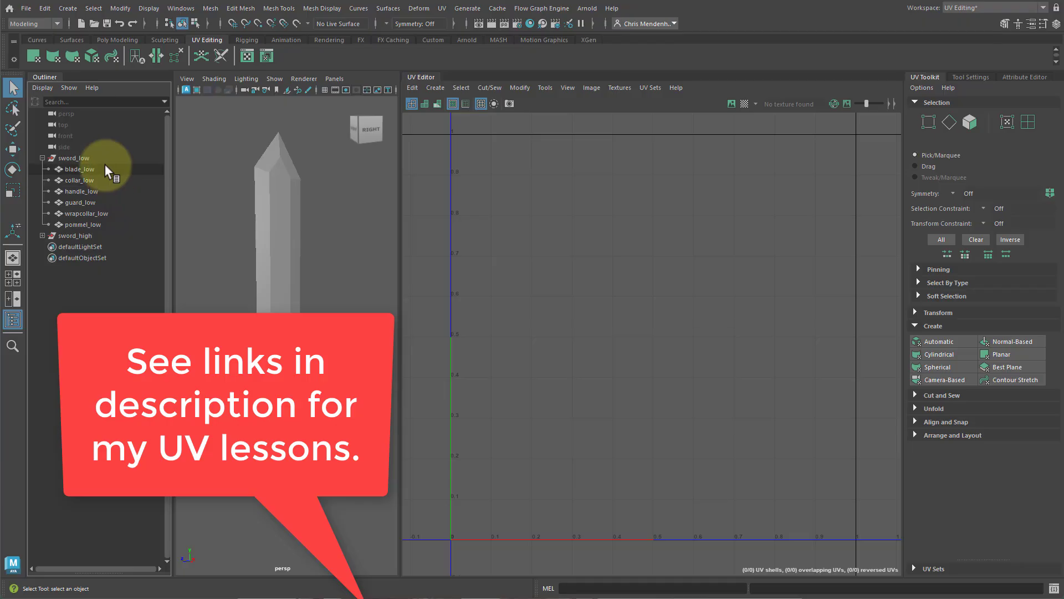
Select blade_low and isolate it in the perspective viewport.
{"action": "left_click", "coordinate": [113, 169]}
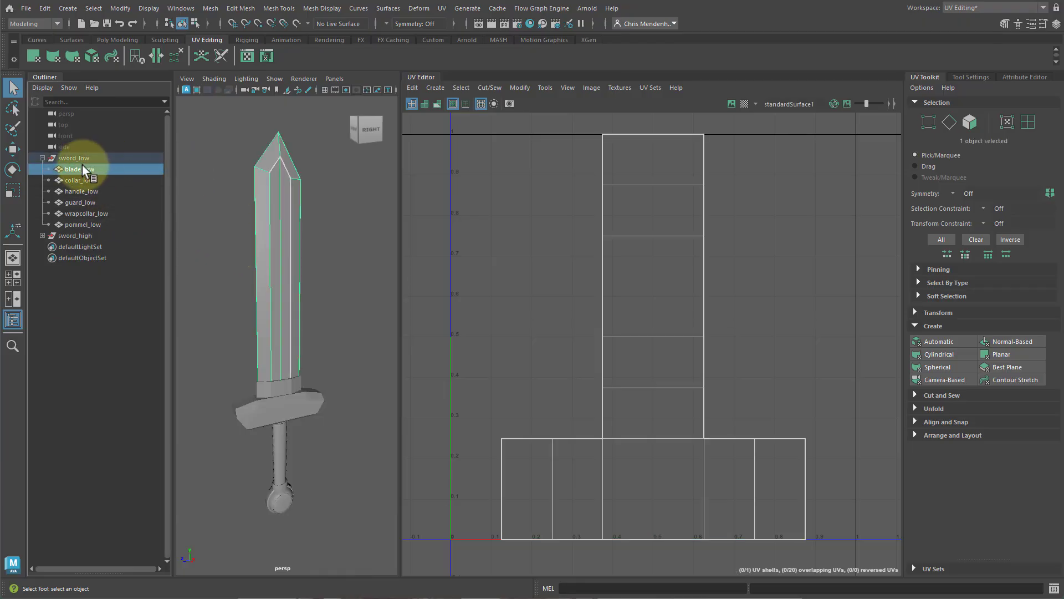
{"action": "mouse_move", "coordinate": [281, 335]}
{"action": "left_mouse_down", "text": "alt"}
{"action": "mouse_move", "coordinate": [238, 352]}
{"action": "mouse_move", "coordinate": [269, 352]}
{"action": "left_mouse_up", "text": "alt"}
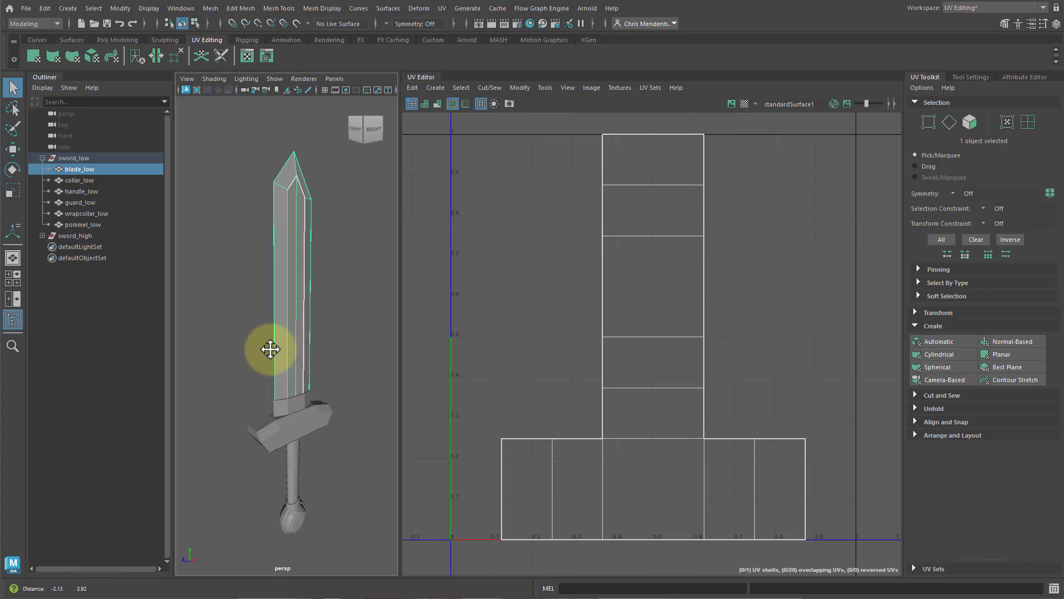
{"action": "right_click_drag", "start_coordinate": [268, 351], "coordinate": [311, 367], "text": "alt"}
{"action": "left_click_drag", "start_coordinate": [312, 367], "coordinate": [313, 361], "text": "alt"}
{"action": "right_click_drag", "start_coordinate": [314, 365], "coordinate": [335, 351], "text": "alt"}
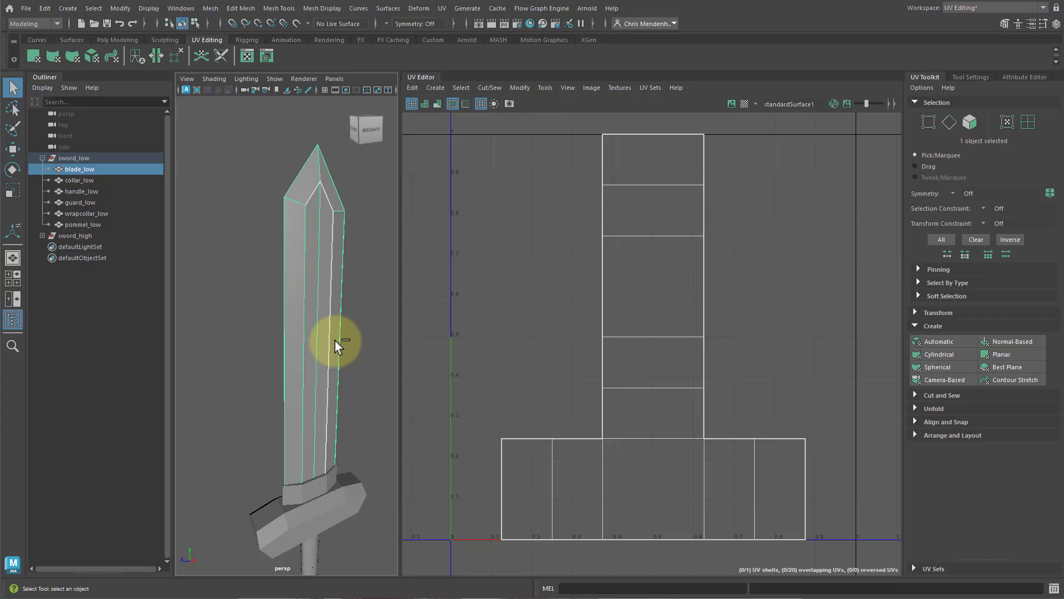
{"action": "key", "text": "ctrl+1"}
{"action": "left_click_drag", "start_coordinate": [357, 408], "coordinate": [315, 348], "text": "alt"}
{"action": "middle_click_drag", "start_coordinate": [271, 298], "coordinate": [281, 300], "text": "alt"}
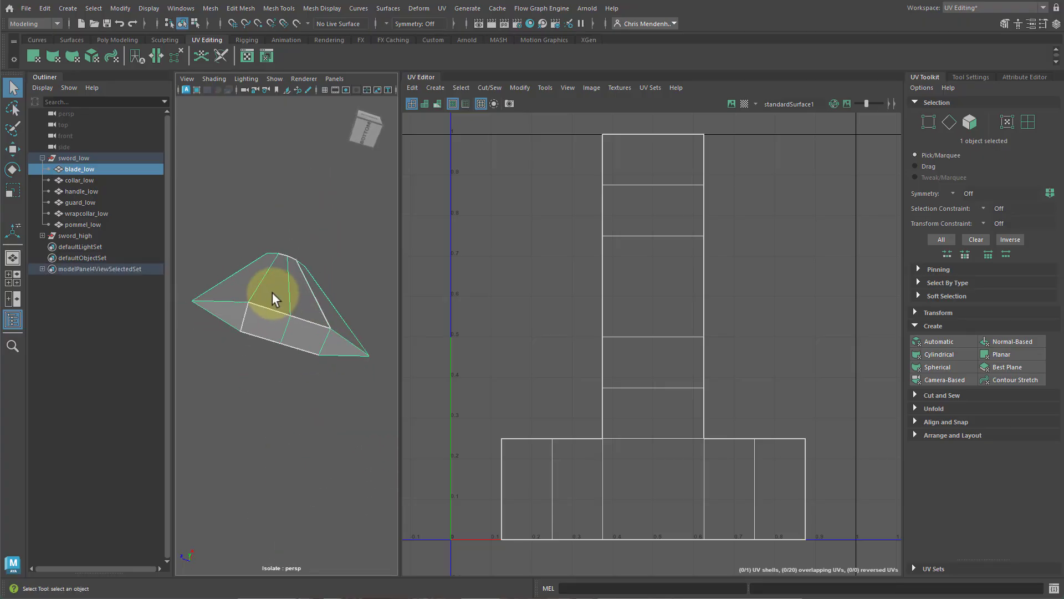
Select the blade's three bottom faces to locate them in the UV layout, then return to object mode.
{"action": "key", "text": "F11"}
{"action": "left_click", "coordinate": [232, 320]}
{"action": "left_click", "coordinate": [265, 330], "text": "shift"}
{"action": "left_click", "coordinate": [297, 337], "text": "shift"}
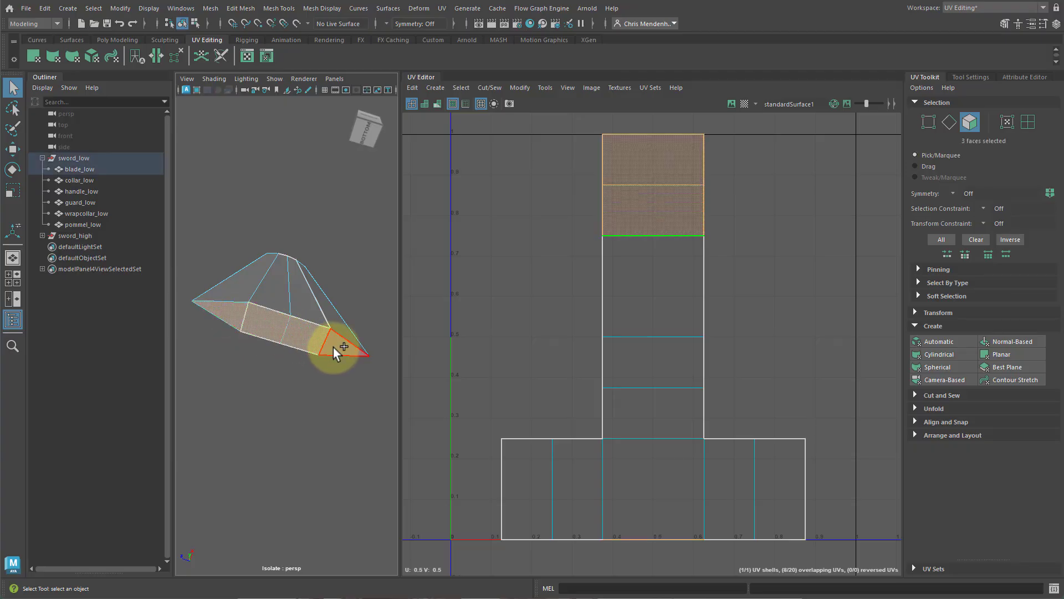
{"action": "left_click_drag", "start_coordinate": [334, 348], "coordinate": [368, 326], "text": "alt"}
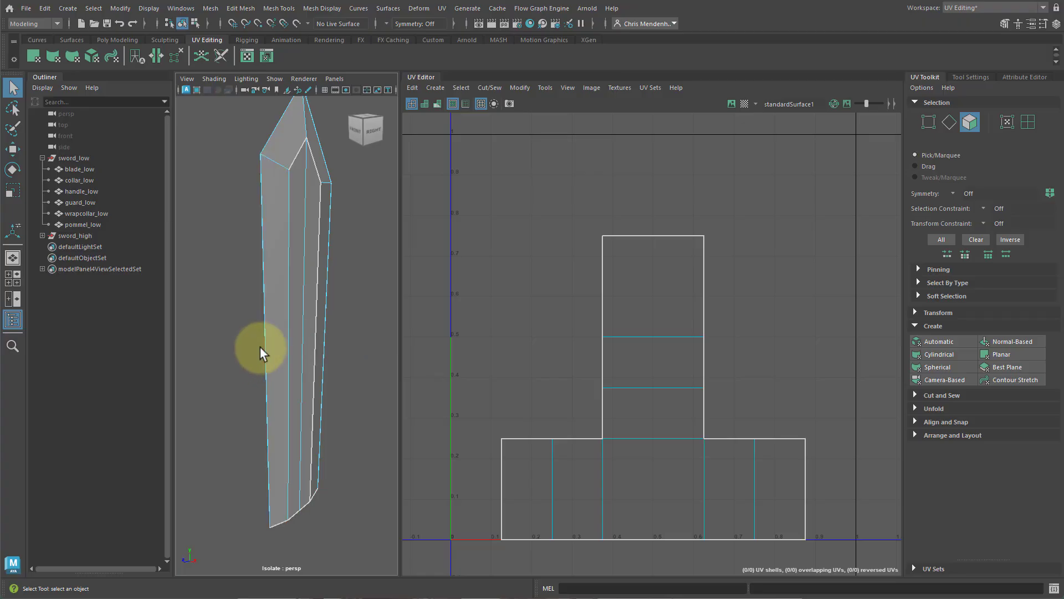
{"action": "key", "text": "F8"}
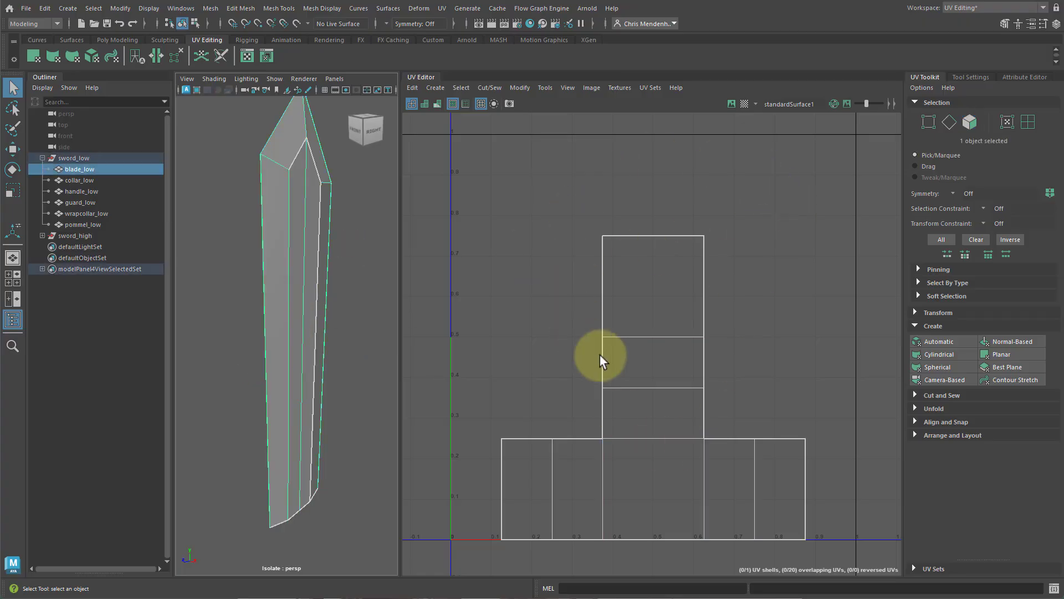
Zoom into the blade's existing UV layout and switch to UV shell selection.
{"action": "scroll", "coordinate": [653, 329], "scroll_direction": "down", "scroll_amount": 2}
{"action": "scroll", "coordinate": [658, 321], "scroll_direction": "up", "scroll_amount": 1}
{"action": "scroll", "coordinate": [605, 364], "scroll_direction": "up", "scroll_amount": 3}
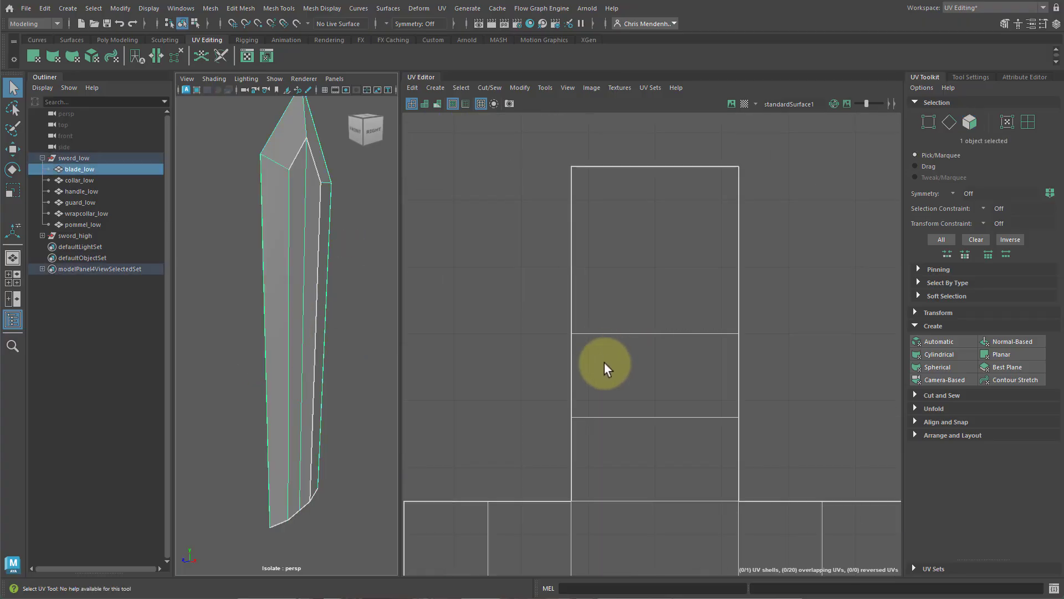
{"action": "scroll", "coordinate": [604, 362], "scroll_direction": "down", "scroll_amount": 3}
{"action": "mouse_move", "coordinate": [667, 336]}
{"action": "middle_mouse_down", "text": "alt"}
{"action": "mouse_move", "coordinate": [673, 358]}
{"action": "mouse_move", "coordinate": [640, 328]}
{"action": "mouse_move", "coordinate": [653, 363]}
{"action": "mouse_move", "coordinate": [658, 352]}
{"action": "middle_mouse_up", "text": "alt"}
{"action": "right_click", "coordinate": [634, 327]}
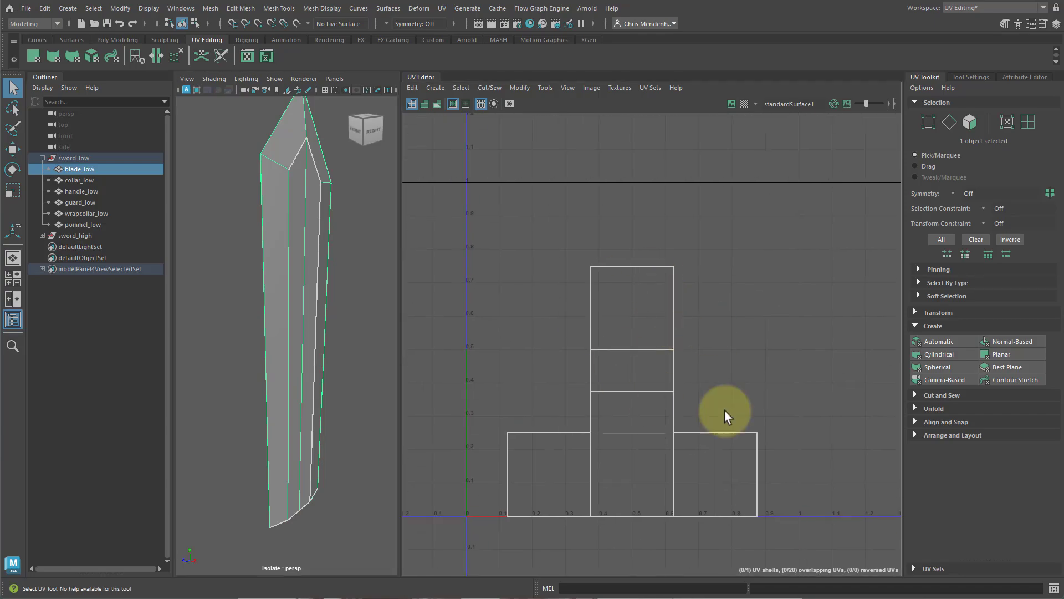
{"action": "right_click", "coordinate": [635, 350]}
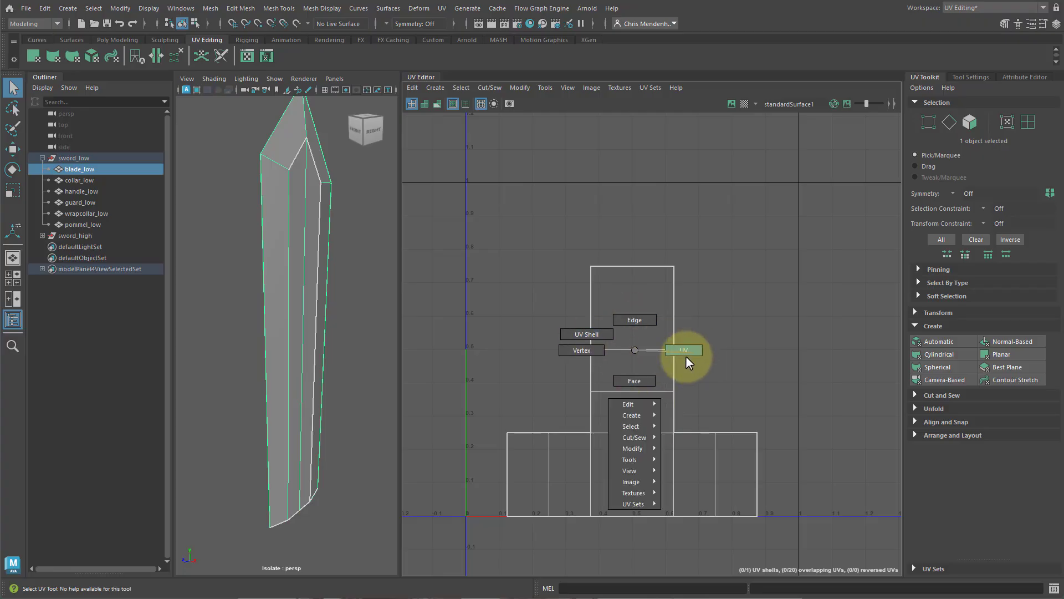
{"action": "left_click", "coordinate": [594, 331]}
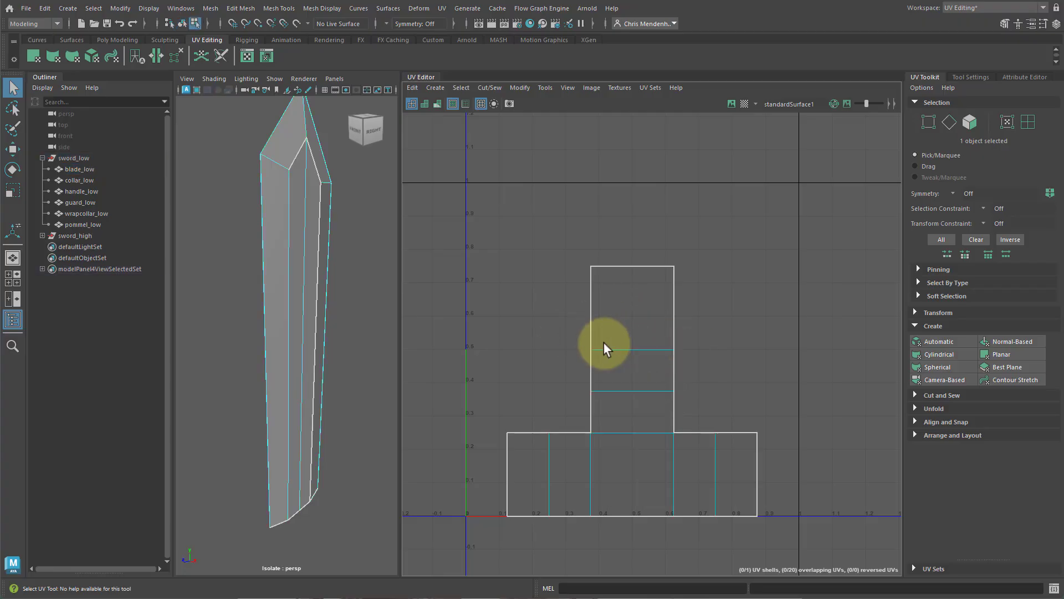
{"action": "left_click", "coordinate": [653, 408]}
{"action": "left_click", "coordinate": [746, 337]}
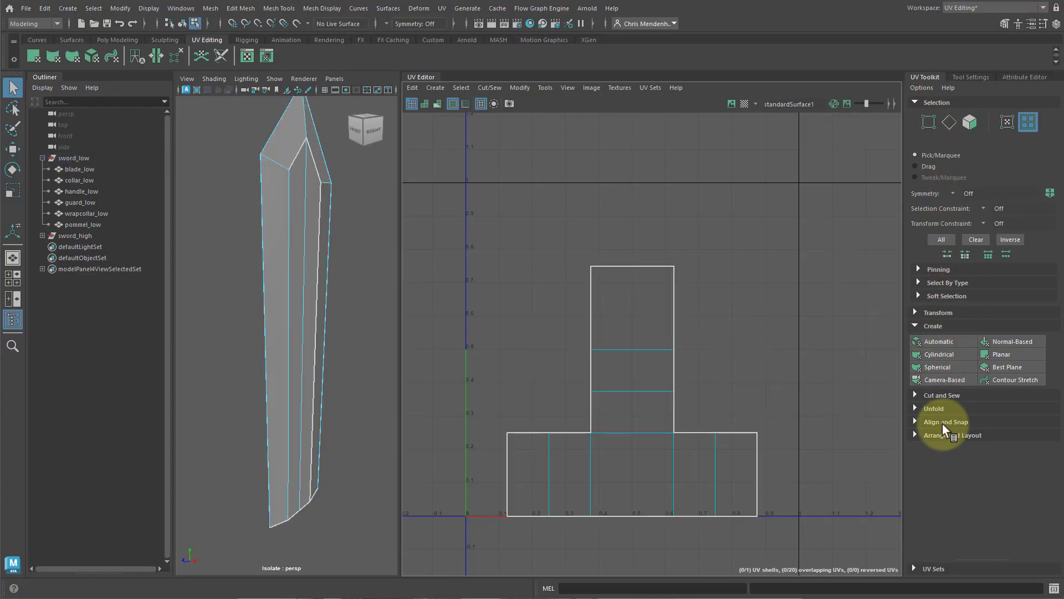
Select the blade mesh and apply a Camera-Based UV projection from the current view.
{"action": "left_click", "coordinate": [918, 327]}
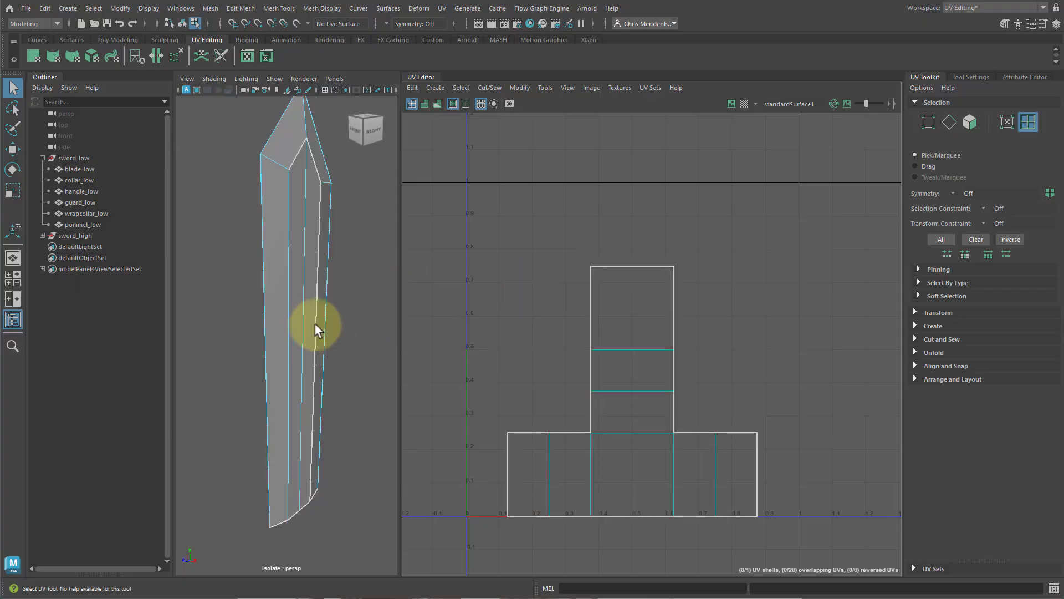
{"action": "scroll", "coordinate": [328, 378], "scroll_direction": "down", "scroll_amount": 3}
{"action": "middle_click_drag", "start_coordinate": [321, 372], "coordinate": [310, 343], "text": "alt"}
{"action": "scroll", "coordinate": [292, 349], "scroll_direction": "up", "scroll_amount": 1}
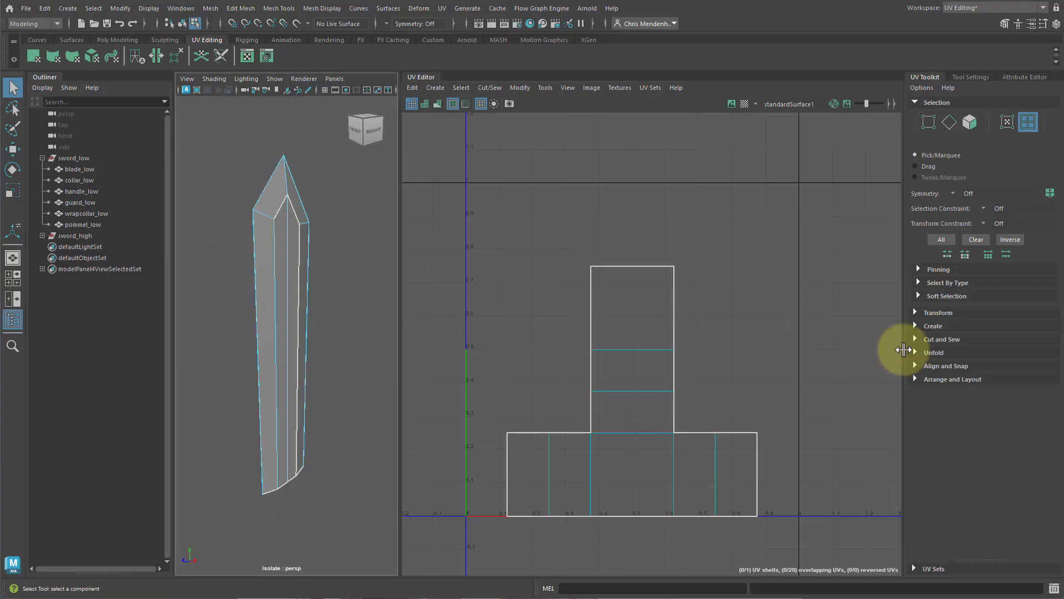
{"action": "left_click", "coordinate": [916, 325]}
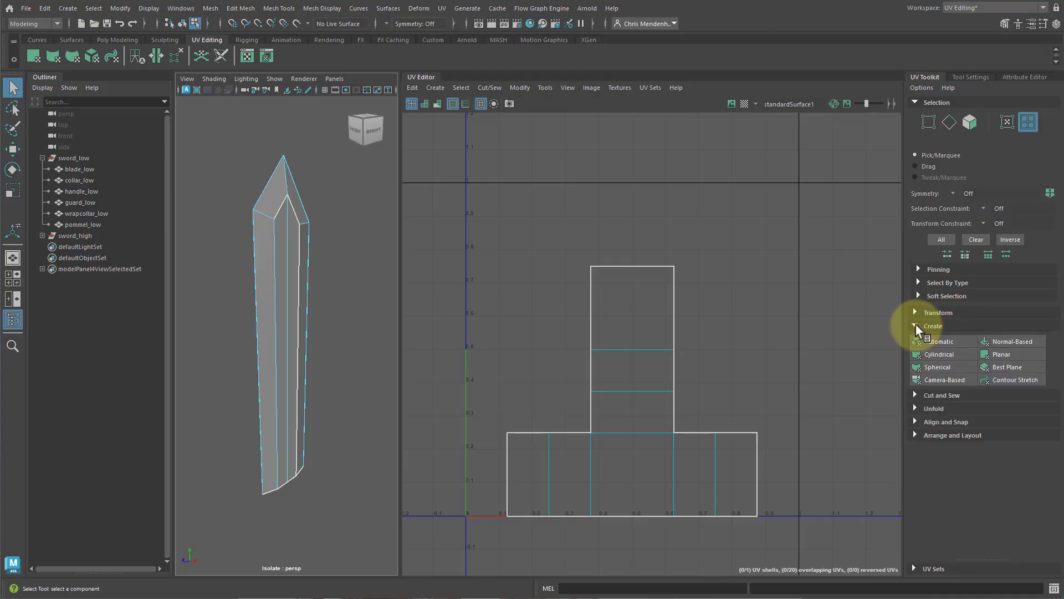
{"action": "left_click", "coordinate": [921, 381]}
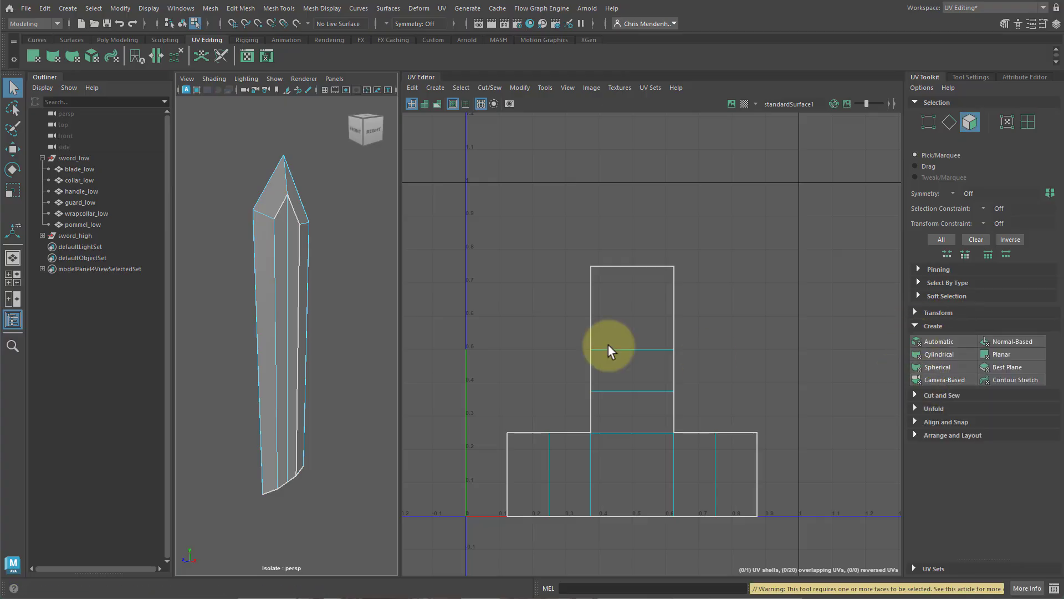
{"action": "left_click", "coordinate": [309, 275]}
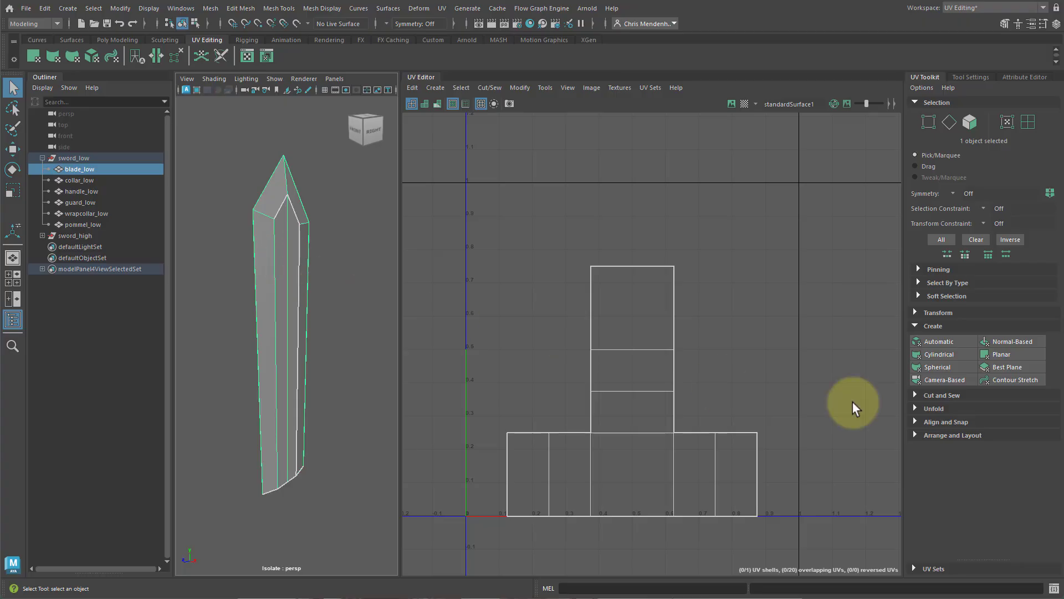
{"action": "left_click", "coordinate": [943, 380]}
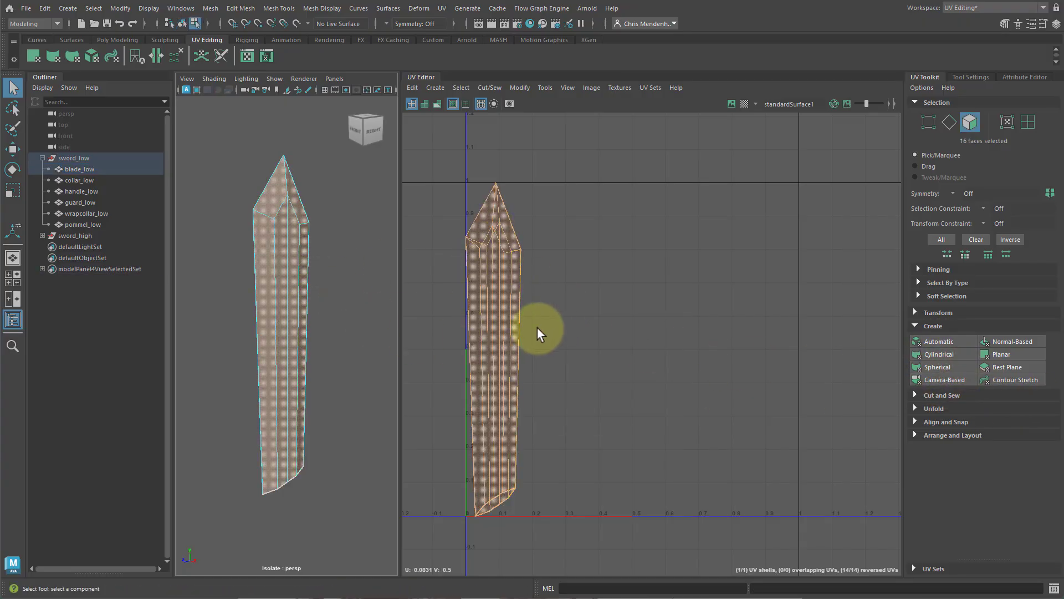
Switch to edge mode and select the edge loop running along one side edge of the blade.
{"action": "right_click_drag", "start_coordinate": [485, 312], "coordinate": [487, 286]}
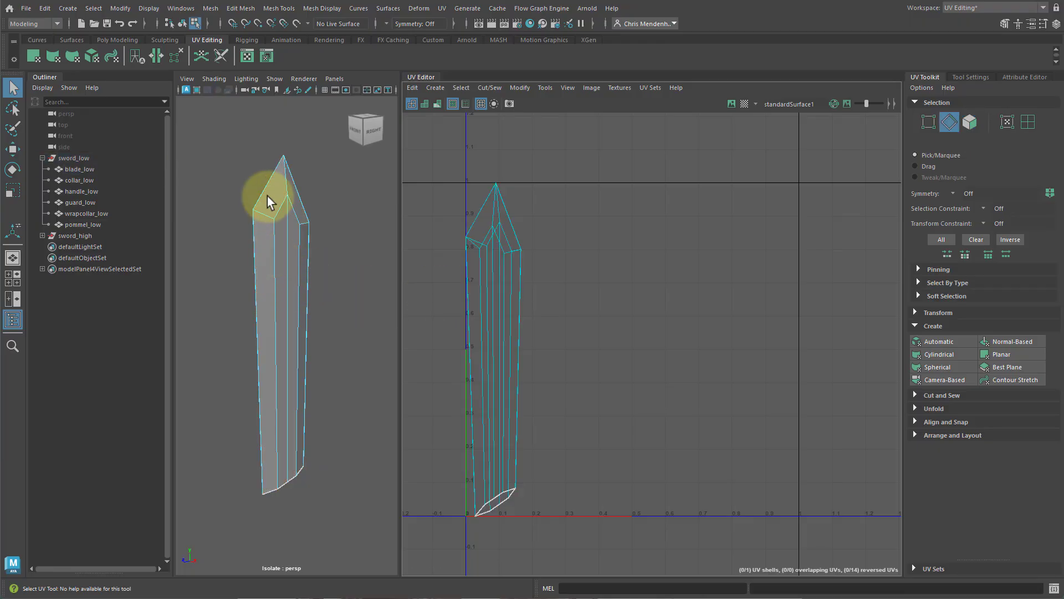
{"action": "scroll", "coordinate": [486, 301], "scroll_direction": "up", "scroll_amount": 1}
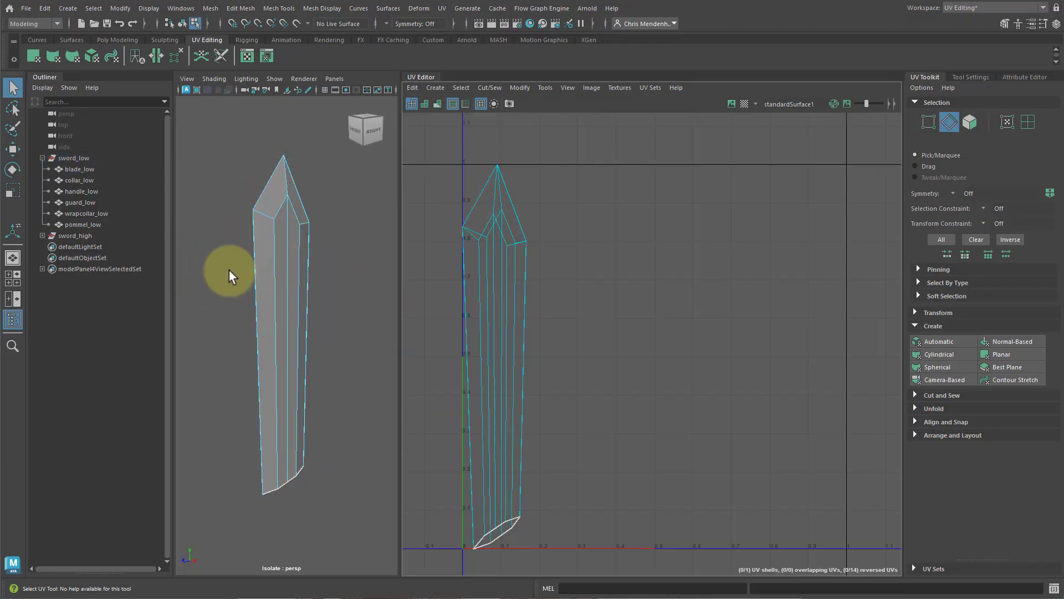
{"action": "middle_click_drag", "start_coordinate": [500, 217], "coordinate": [540, 258], "text": "alt"}
{"action": "scroll", "coordinate": [541, 255], "scroll_direction": "up", "scroll_amount": 1}
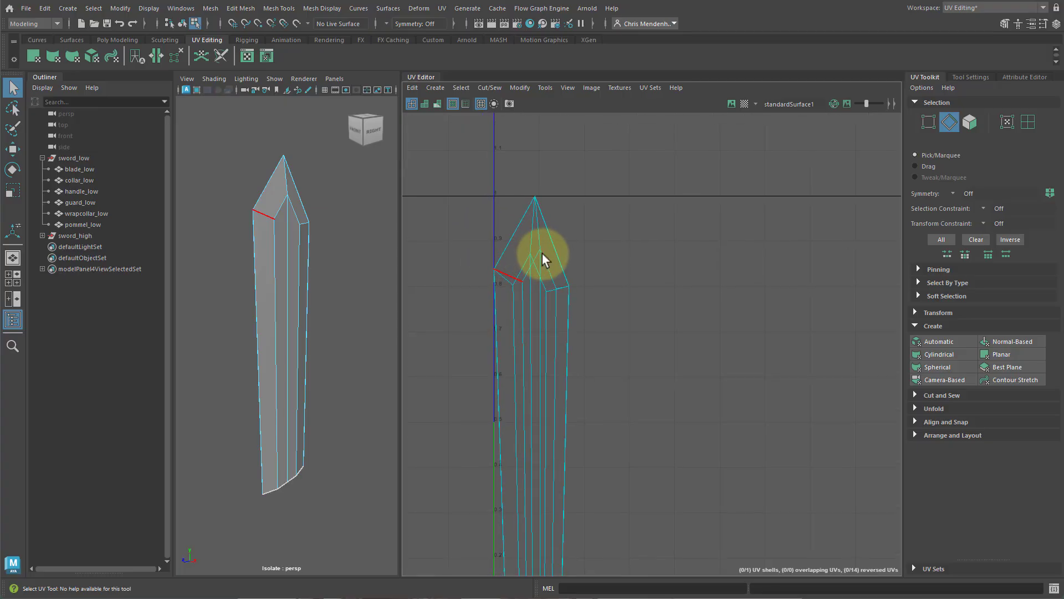
{"action": "left_click_drag", "start_coordinate": [262, 289], "coordinate": [310, 248], "text": "alt"}
{"action": "left_click", "coordinate": [311, 248]}
{"action": "double_click", "coordinate": [309, 149]}
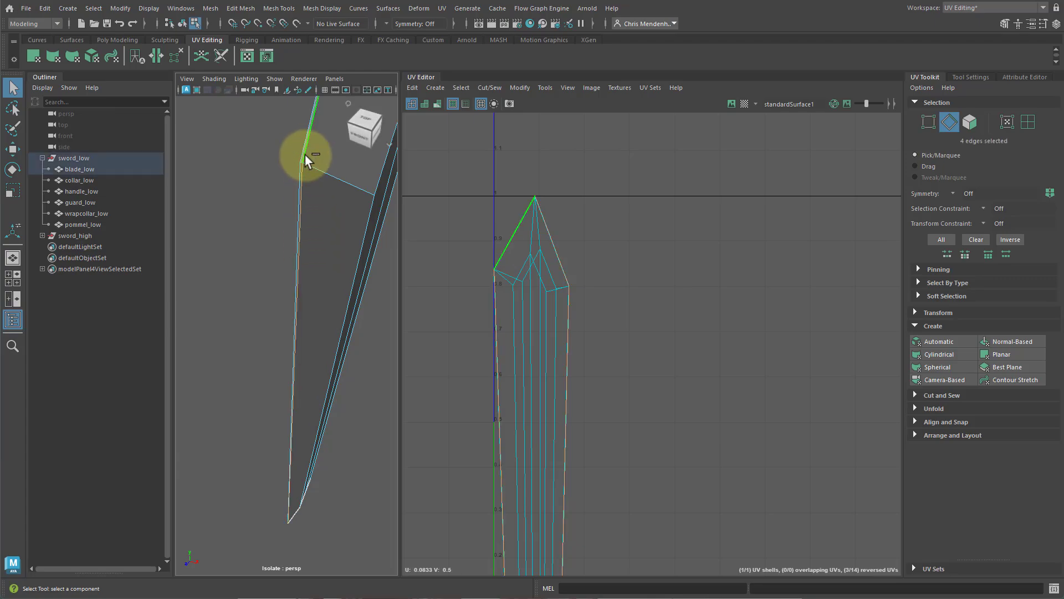
Orbit around the blade and pan the UV view to examine the selected edge loop.
{"action": "left_click_drag", "start_coordinate": [309, 148], "coordinate": [294, 290], "text": "alt"}
{"action": "middle_click_drag", "start_coordinate": [316, 243], "coordinate": [333, 277], "text": "alt"}
{"action": "right_click_drag", "start_coordinate": [333, 277], "coordinate": [299, 256], "text": "alt"}
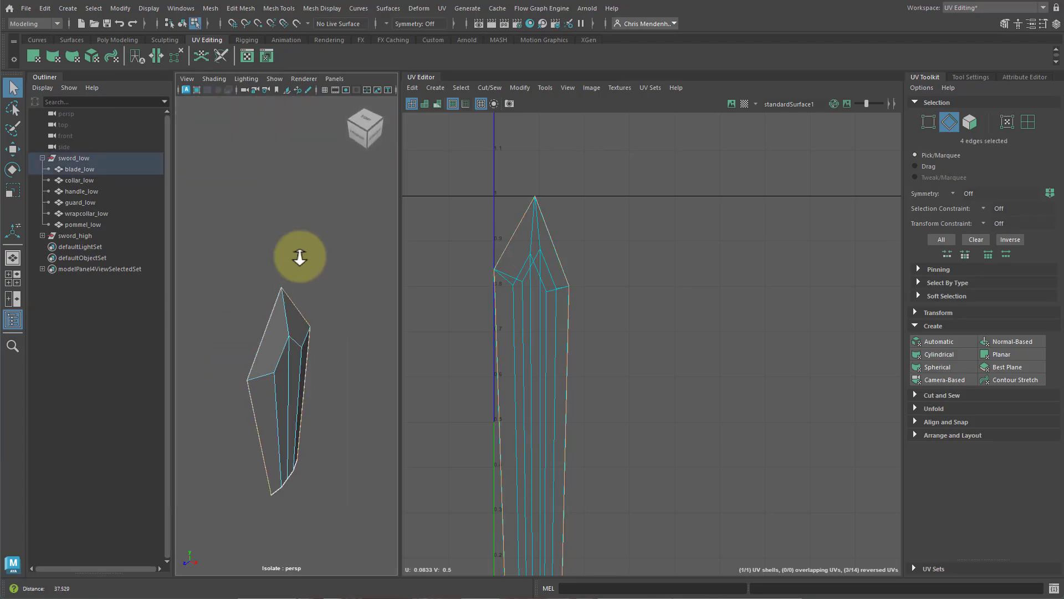
{"action": "left_click_drag", "start_coordinate": [317, 420], "coordinate": [264, 391], "text": "alt"}
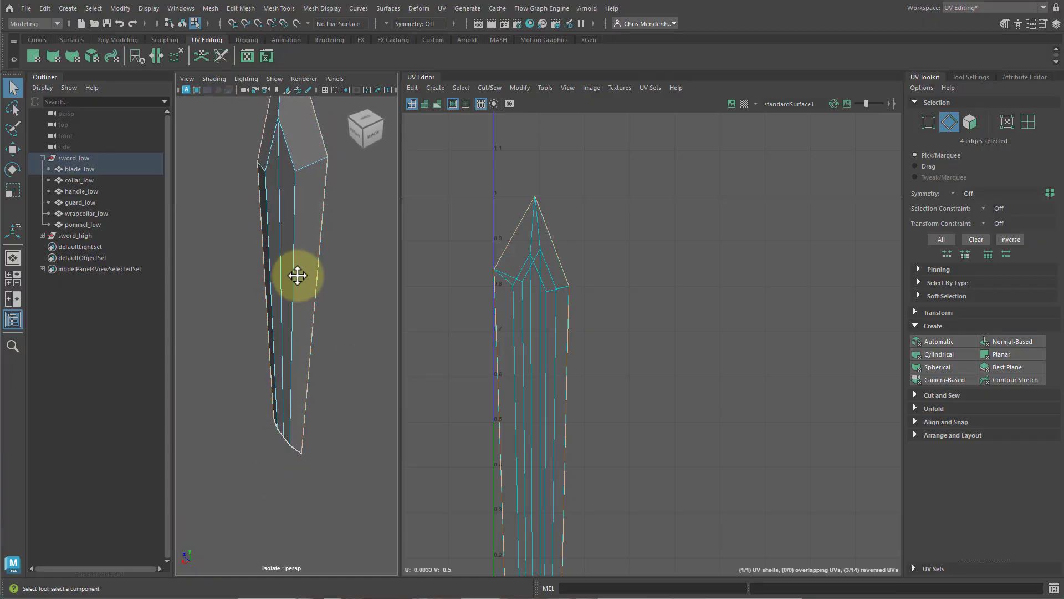
{"action": "middle_click_drag", "start_coordinate": [297, 275], "coordinate": [308, 347], "text": "alt"}
{"action": "right_click_drag", "start_coordinate": [308, 347], "coordinate": [331, 351], "text": "alt"}
{"action": "middle_click_drag", "start_coordinate": [314, 351], "coordinate": [317, 258], "text": "alt"}
{"action": "middle_click_drag", "start_coordinate": [570, 404], "coordinate": [575, 346], "text": "alt"}
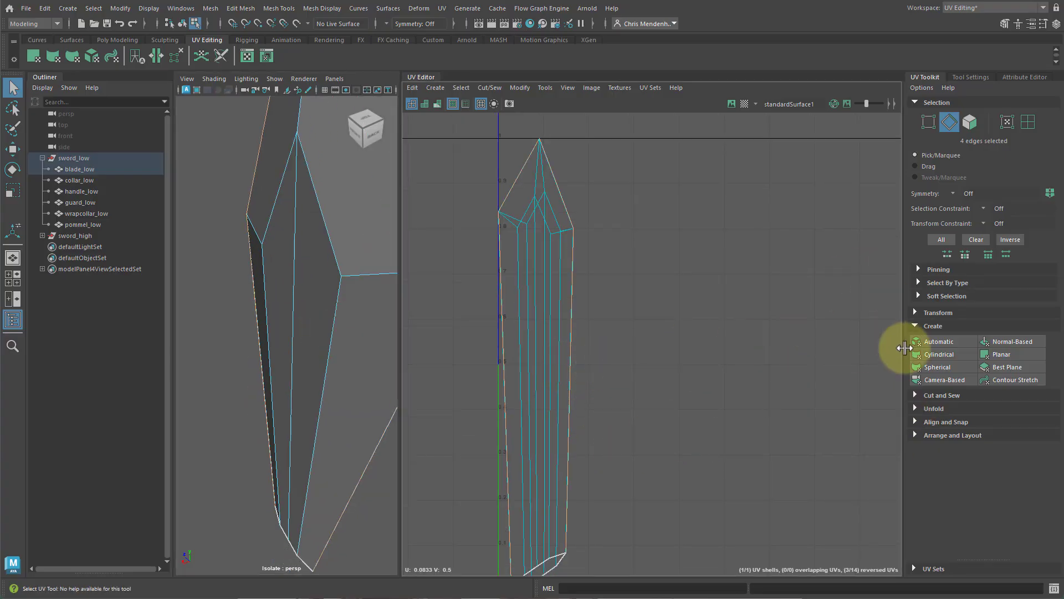
Cut the blade's UVs along the selected side edge loop.
{"action": "left_click", "coordinate": [918, 324]}
{"action": "left_click", "coordinate": [916, 339]}
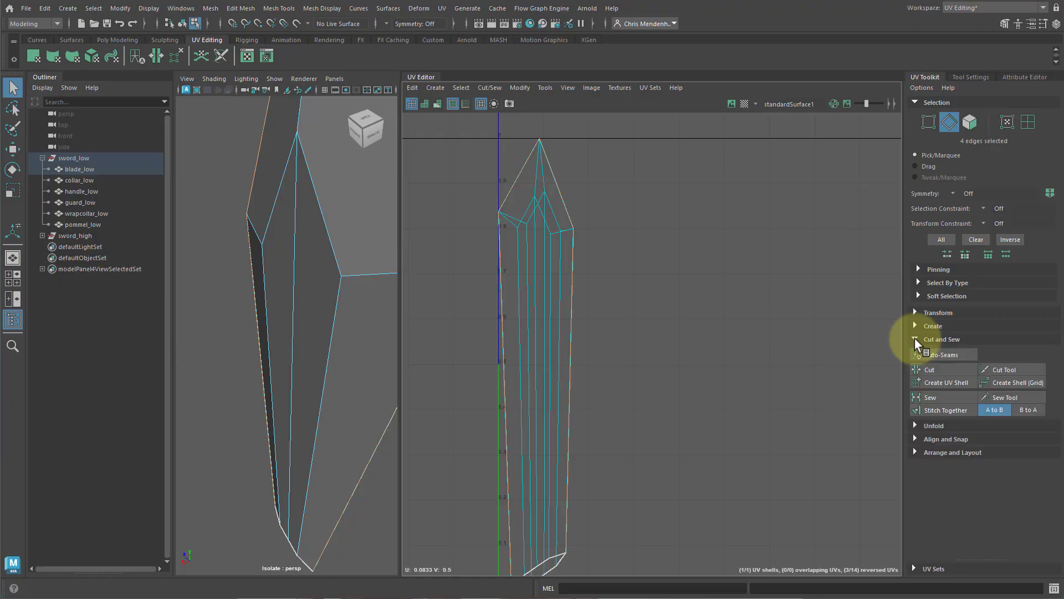
{"action": "right_click", "coordinate": [640, 281], "text": "shift"}
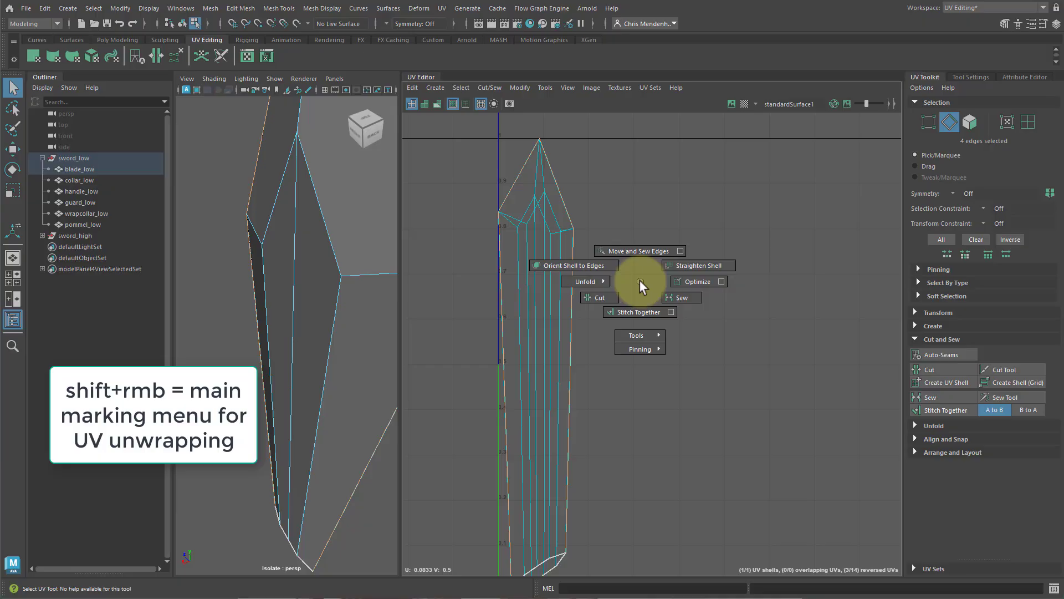
{"action": "left_click", "coordinate": [607, 294]}
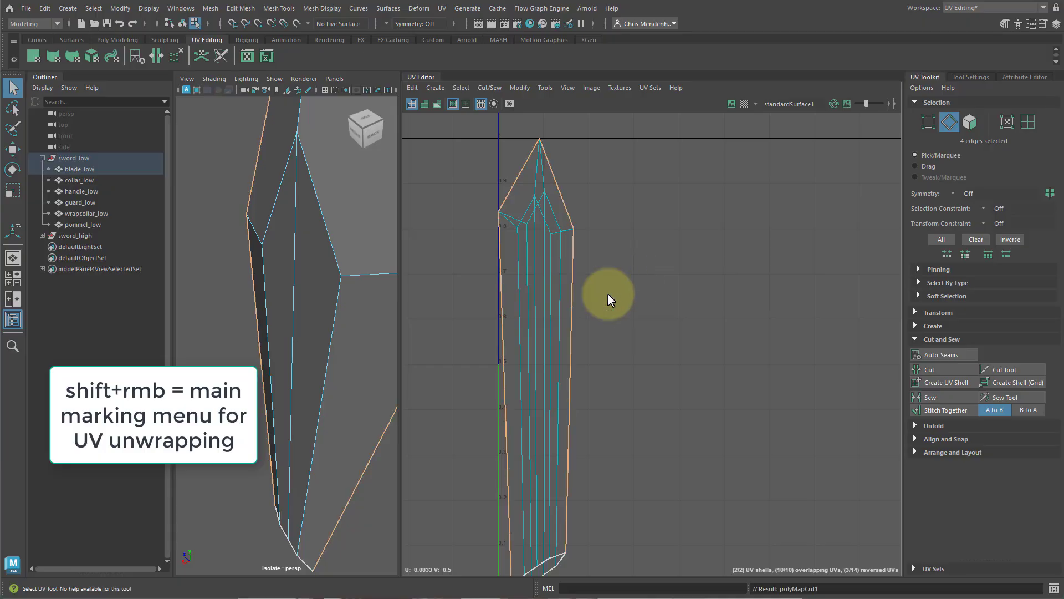
{"action": "right_click", "coordinate": [678, 224], "text": "shift"}
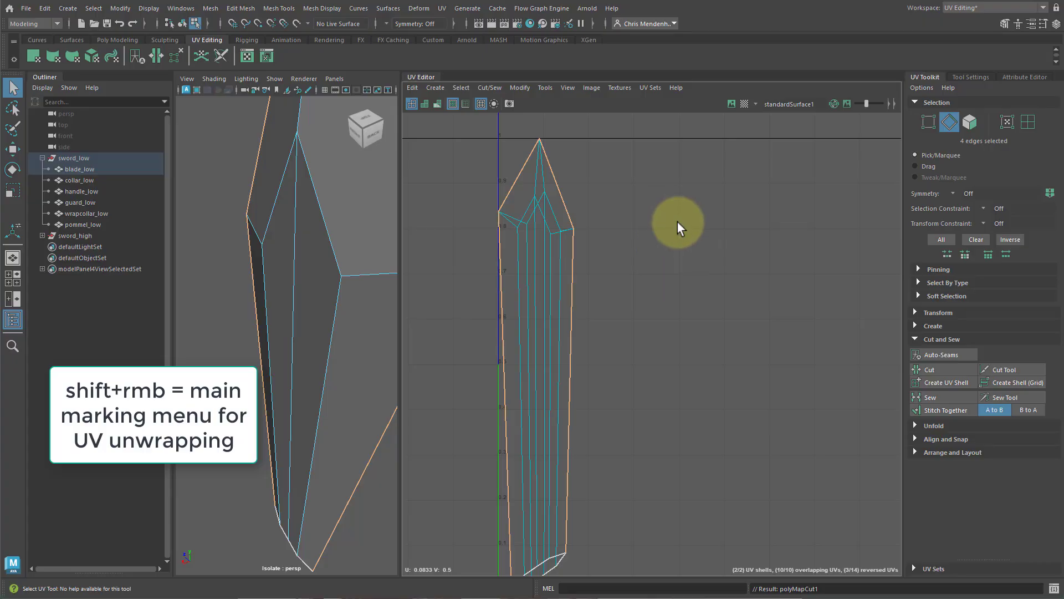
{"action": "right_click", "coordinate": [682, 227], "text": "shift"}
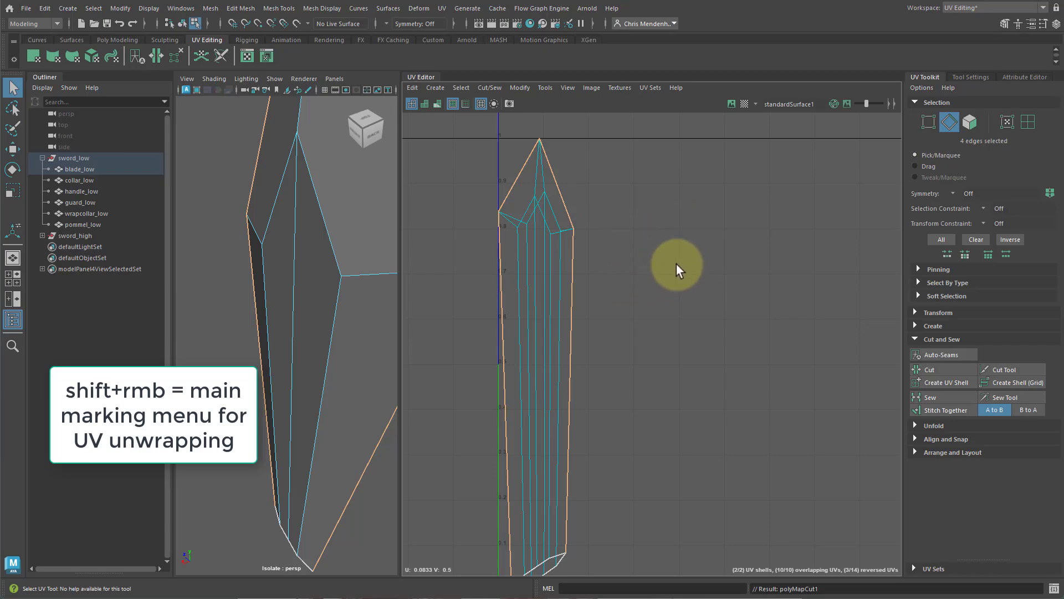
{"action": "right_click", "coordinate": [674, 261], "text": "shift"}
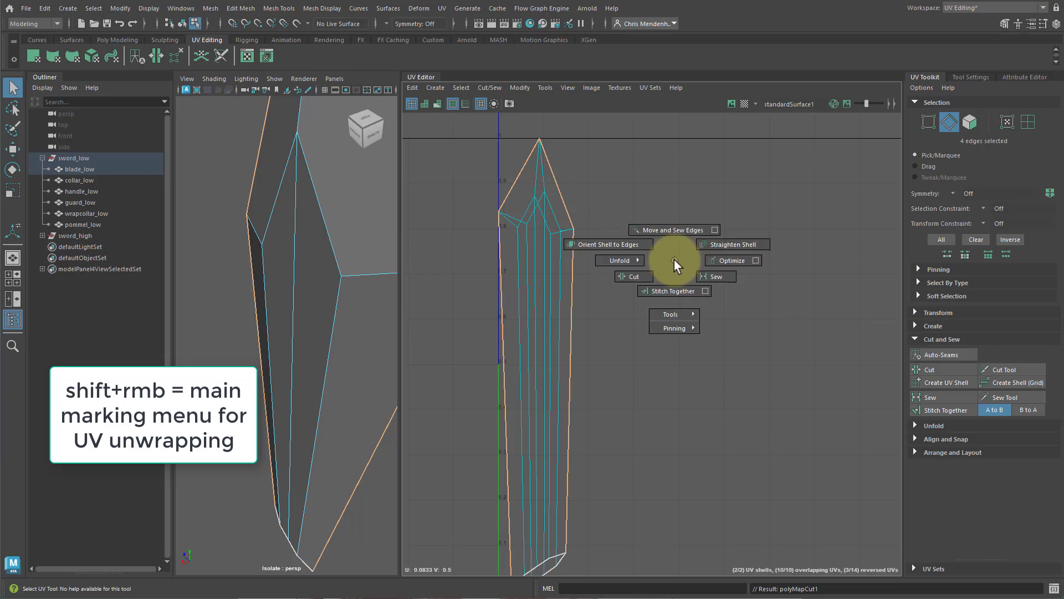
{"action": "right_click_drag", "start_coordinate": [641, 274], "coordinate": [640, 277]}
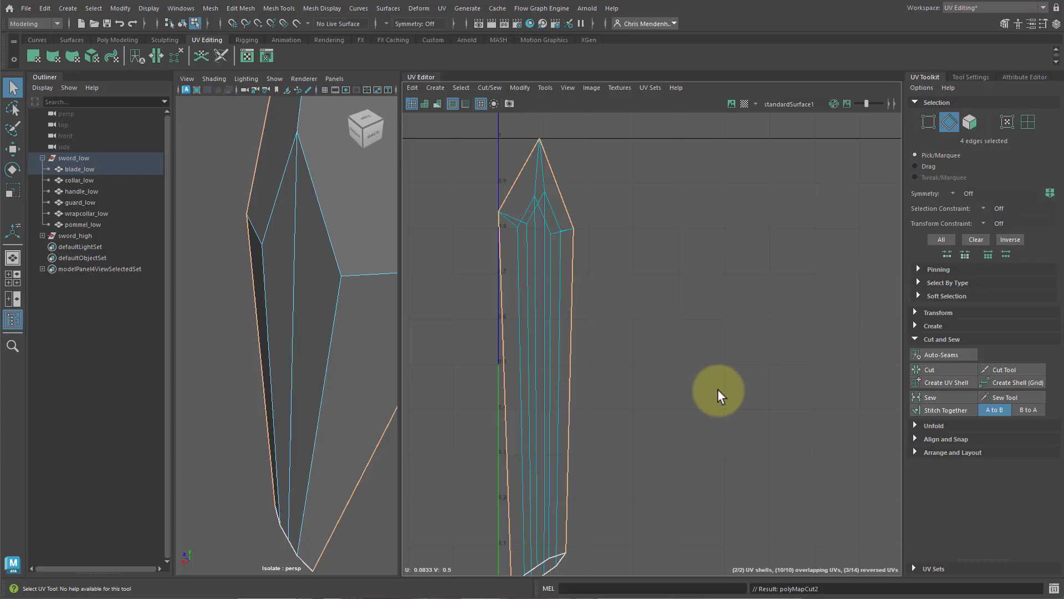
Select one of the blade's UV shells and move it to the side of the other.
{"action": "left_click", "coordinate": [915, 339]}
{"action": "right_click_drag", "start_coordinate": [517, 271], "coordinate": [491, 256]}
{"action": "key", "text": "w"}
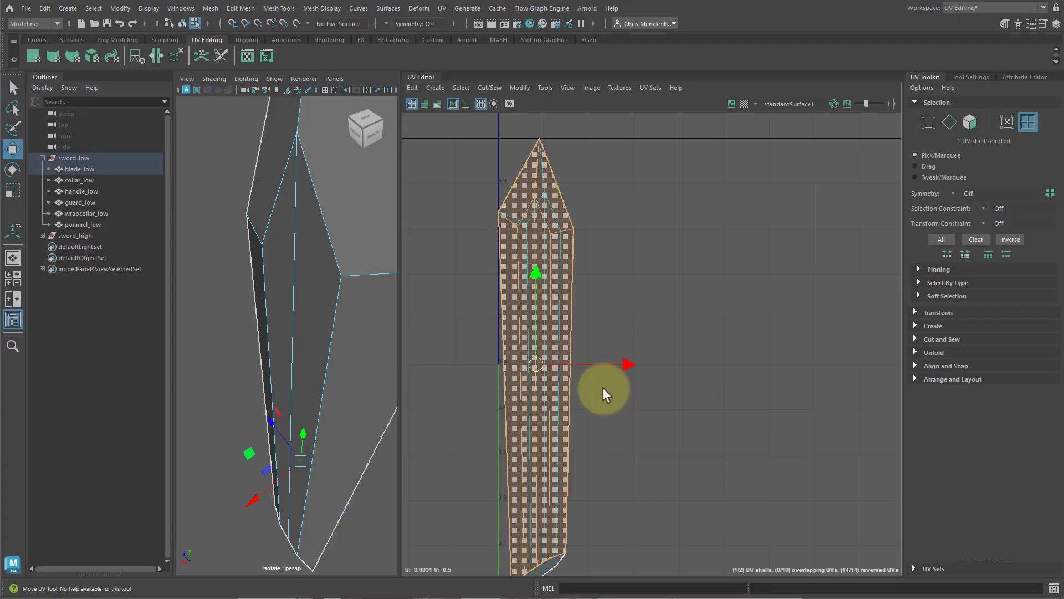
{"action": "left_click_drag", "start_coordinate": [626, 364], "coordinate": [769, 372]}
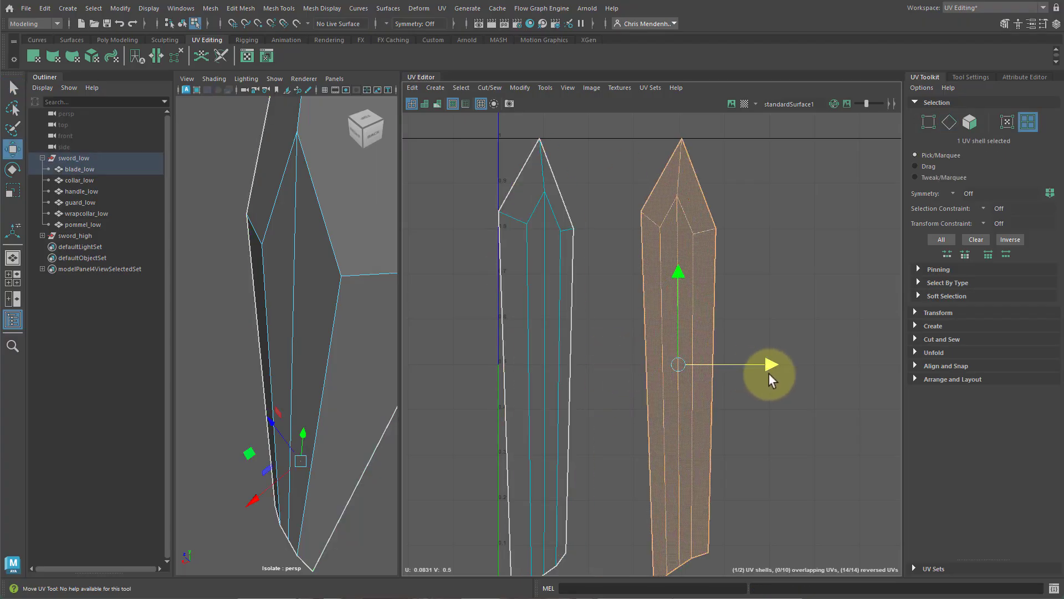
Select both blade UV shells and unfold them.
{"action": "left_click", "coordinate": [538, 383]}
{"action": "left_click", "coordinate": [668, 306], "text": "shift"}
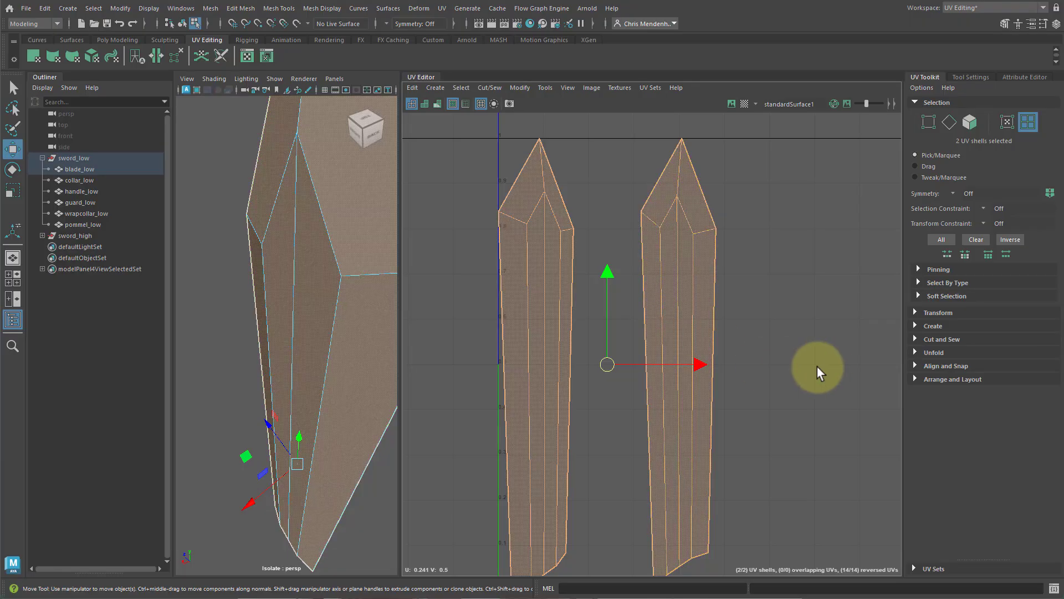
{"action": "left_click", "coordinate": [915, 352]}
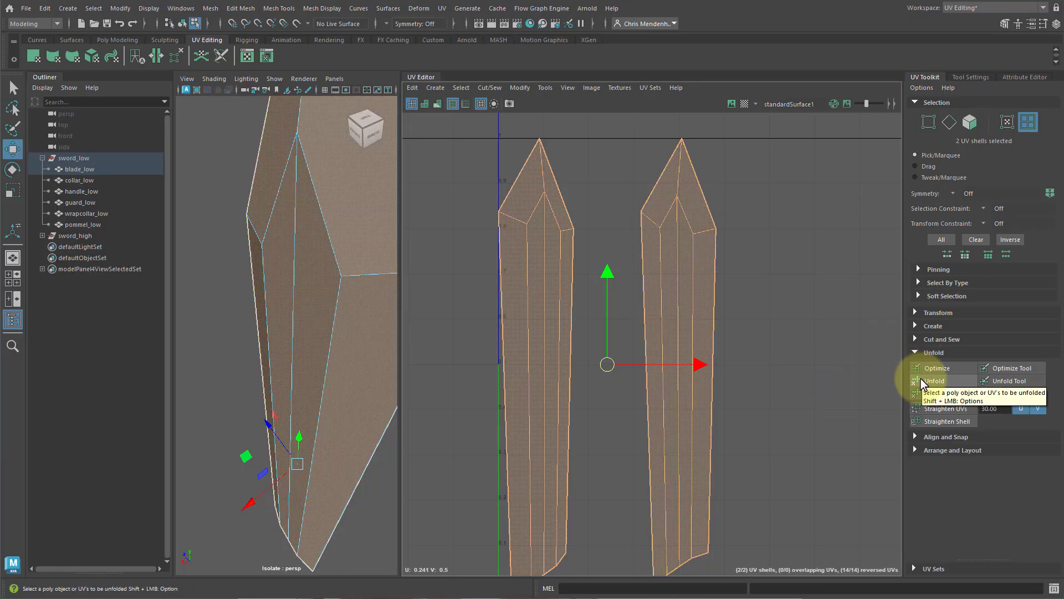
{"action": "right_click_drag", "start_coordinate": [782, 297], "coordinate": [674, 297], "text": "shift"}
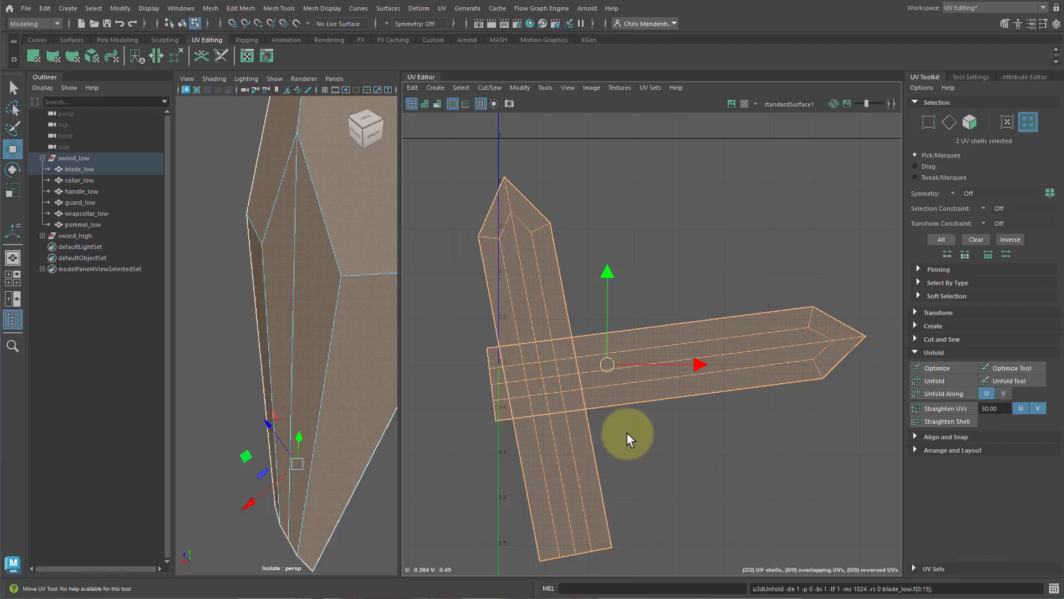
Orient both blade shells with Orient Shells.
{"action": "left_click", "coordinate": [917, 449]}
{"action": "scroll", "coordinate": [956, 438], "scroll_direction": "down", "scroll_amount": 1}
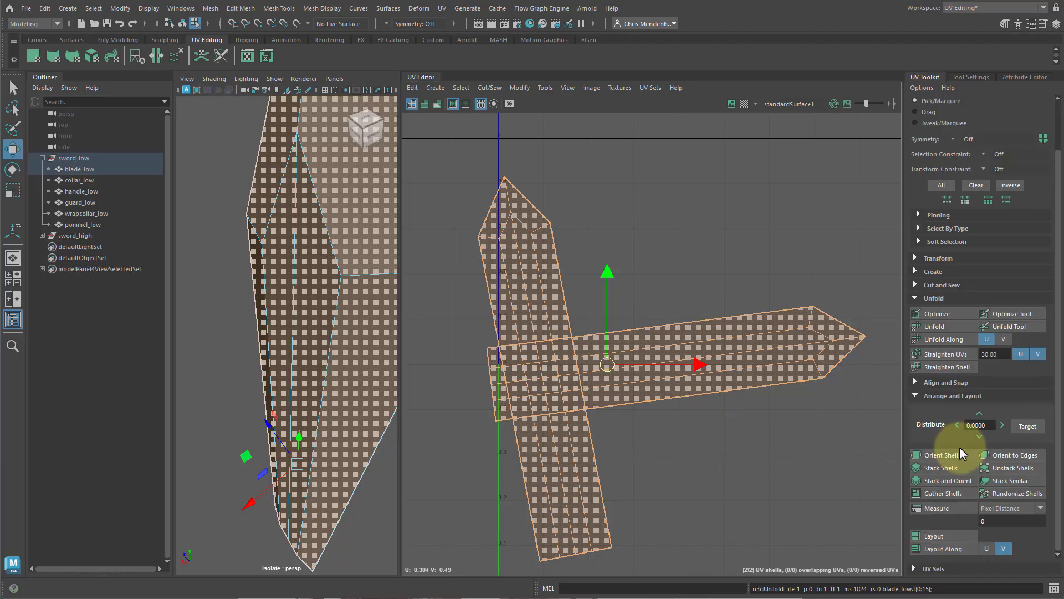
{"action": "left_click", "coordinate": [931, 298]}
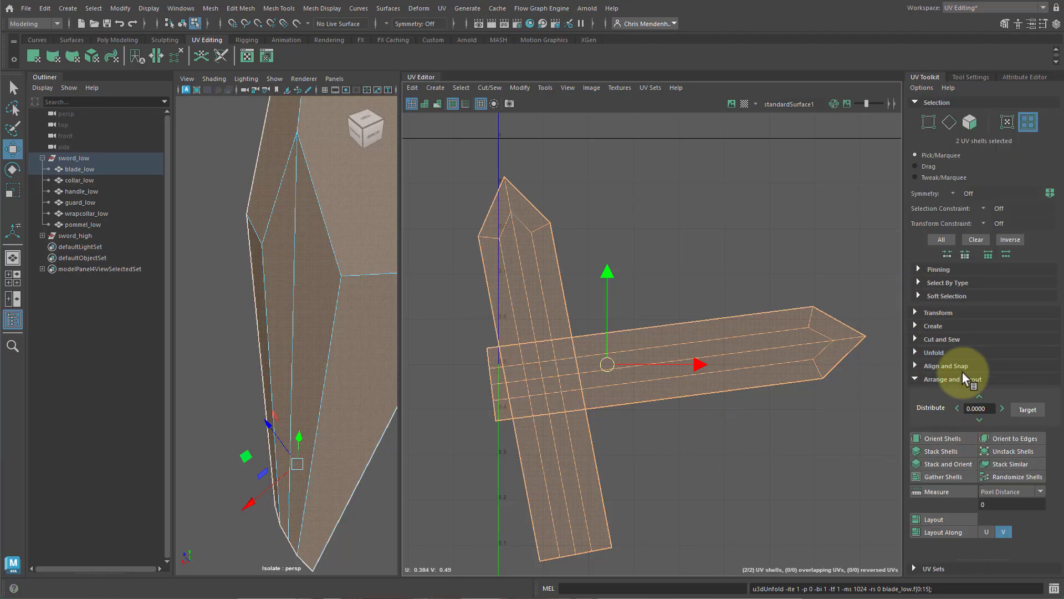
{"action": "left_click", "coordinate": [937, 439]}
{"action": "scroll", "coordinate": [804, 422], "scroll_direction": "down", "scroll_amount": 3}
{"action": "scroll", "coordinate": [737, 417], "scroll_direction": "up", "scroll_amount": 1}
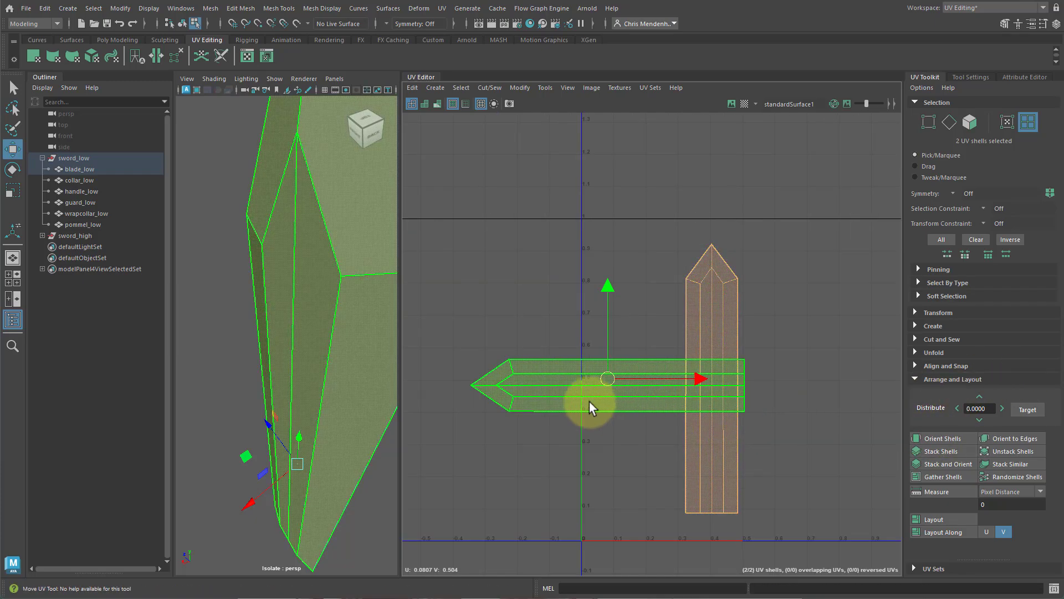
Rotate the horizontal blade shell 90 degrees clockwise.
{"action": "left_click", "coordinate": [589, 401]}
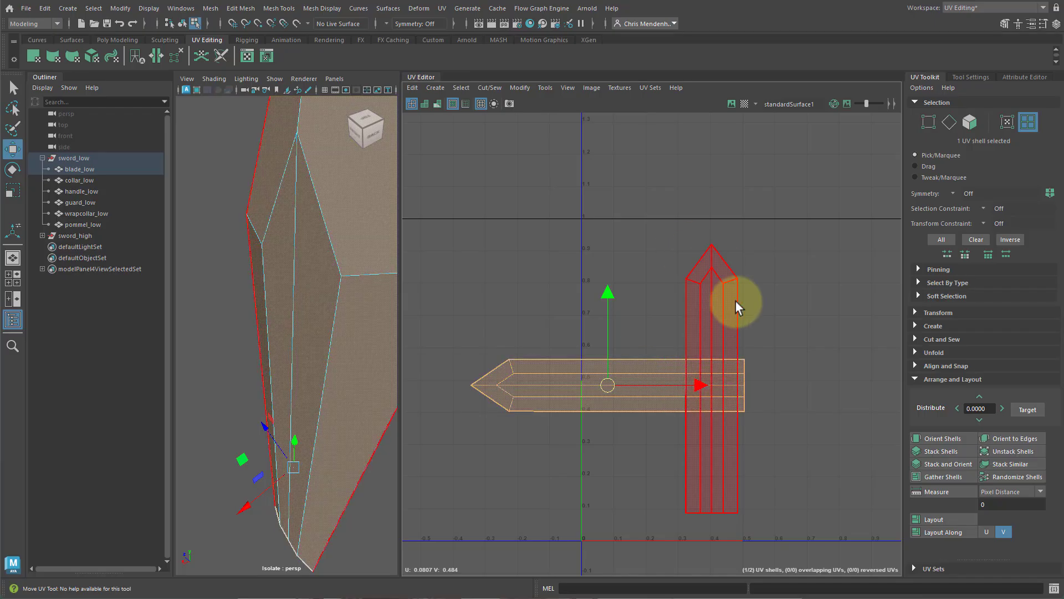
{"action": "left_click", "coordinate": [915, 379]}
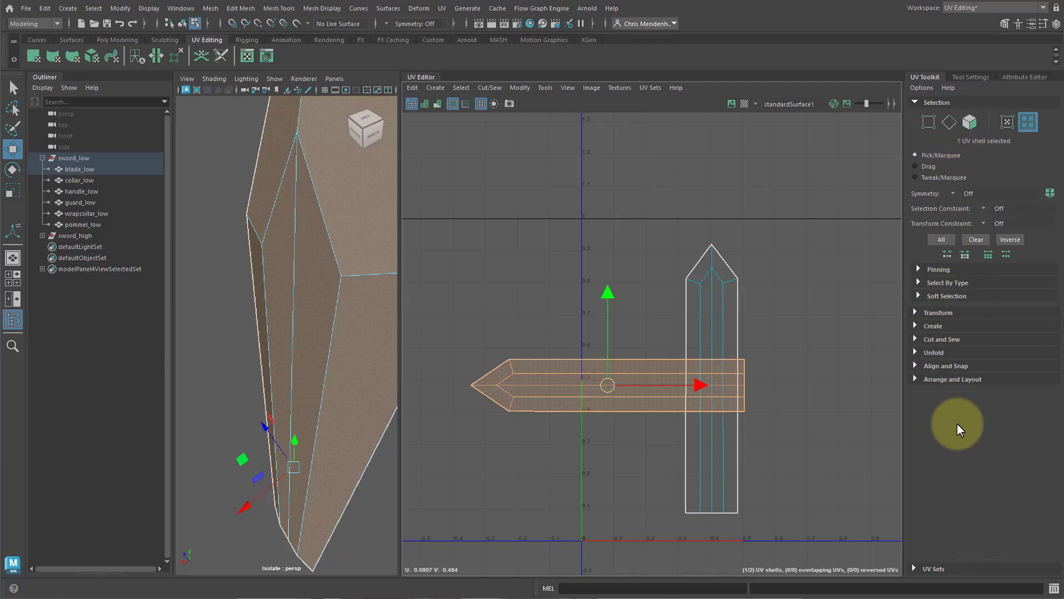
{"action": "left_click", "coordinate": [915, 313]}
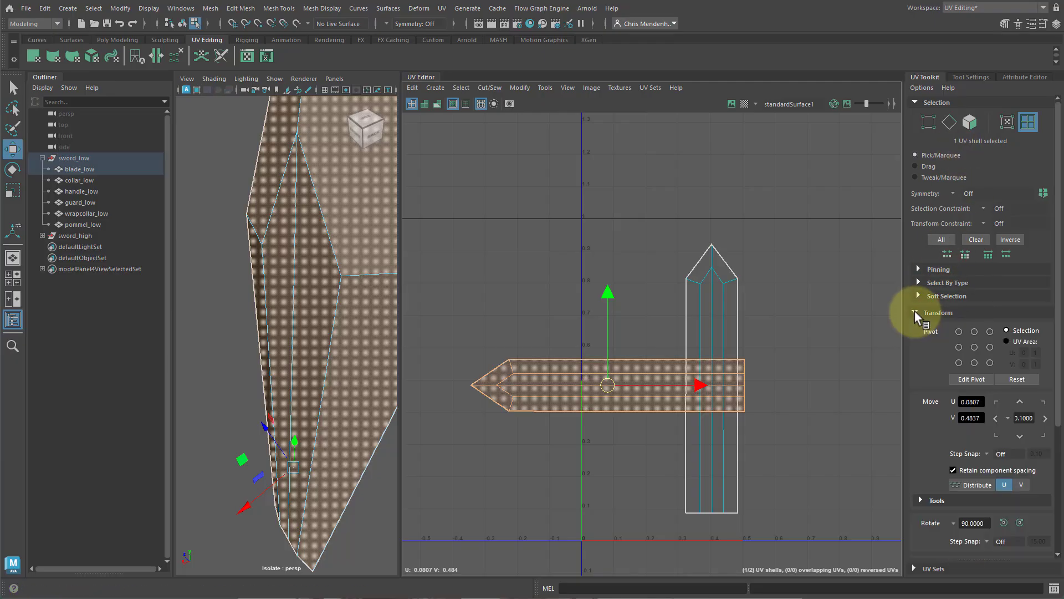
{"action": "left_click", "coordinate": [1020, 522]}
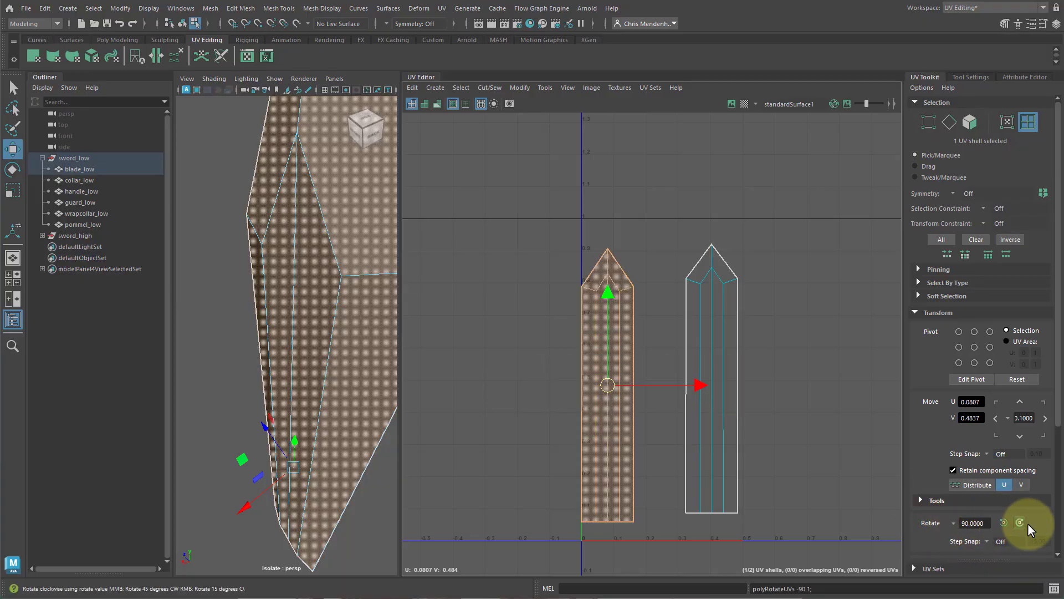
Move the other blade shell beside the rotated one and clear the selection.
{"action": "left_click", "coordinate": [726, 439]}
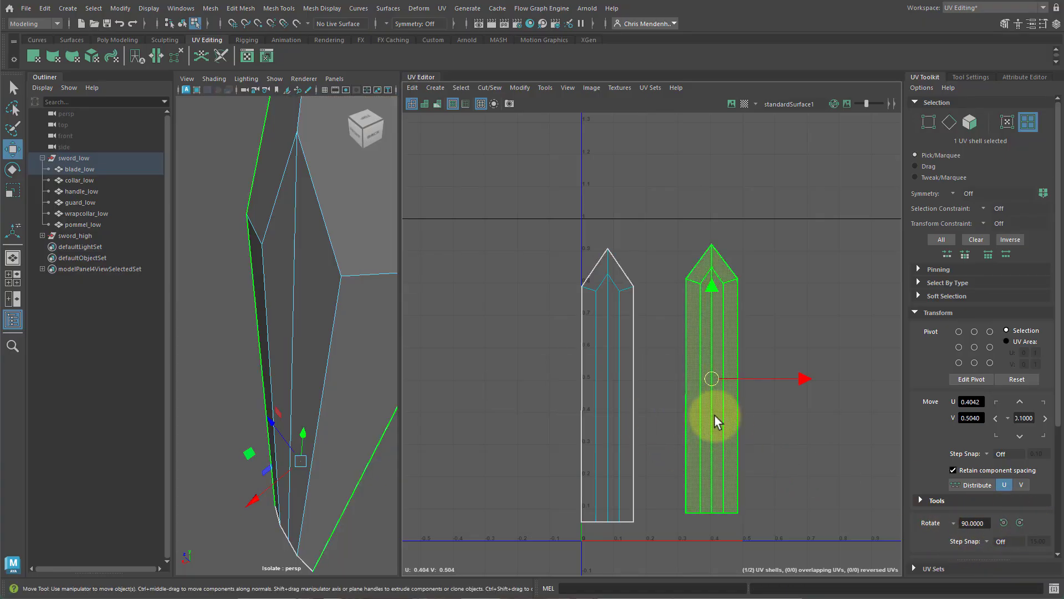
{"action": "left_click_drag", "start_coordinate": [711, 385], "coordinate": [552, 382]}
{"action": "left_click", "coordinate": [604, 387], "text": "shift"}
{"action": "scroll", "coordinate": [717, 407], "scroll_direction": "down", "scroll_amount": 3}
{"action": "left_click", "coordinate": [749, 349]}
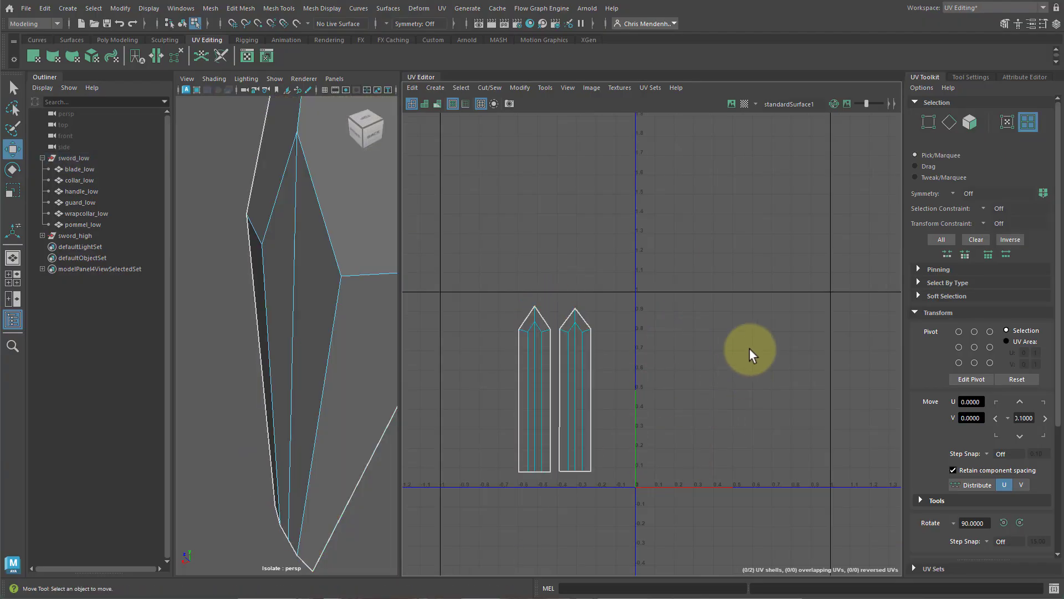
Isolate the collar_low mesh and apply a Camera-Based UV projection to it.
{"action": "left_click", "coordinate": [89, 181]}
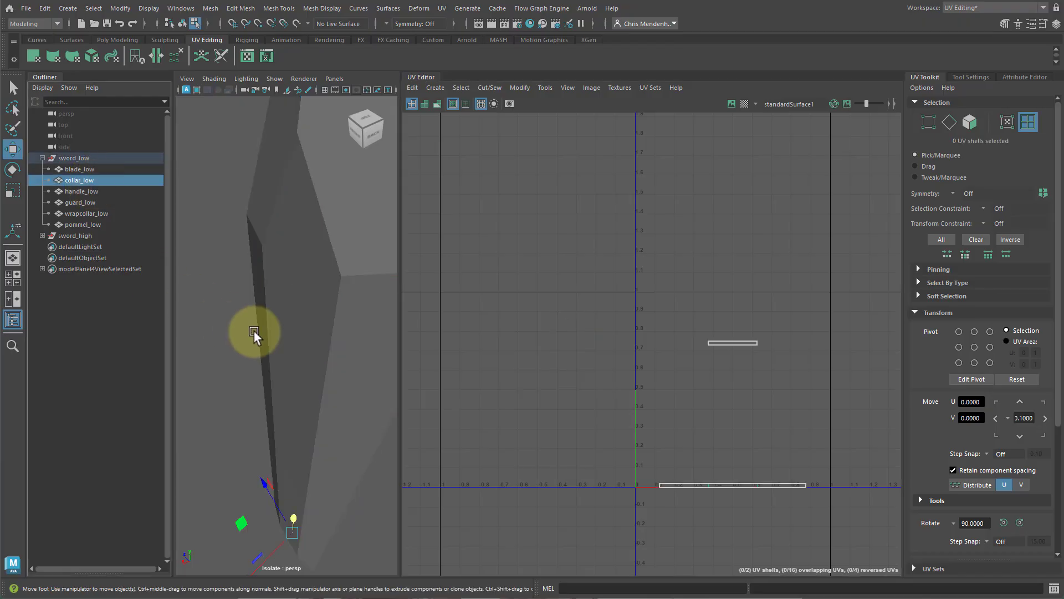
{"action": "key", "text": "f"}
{"action": "key", "text": "ctrl+1"}
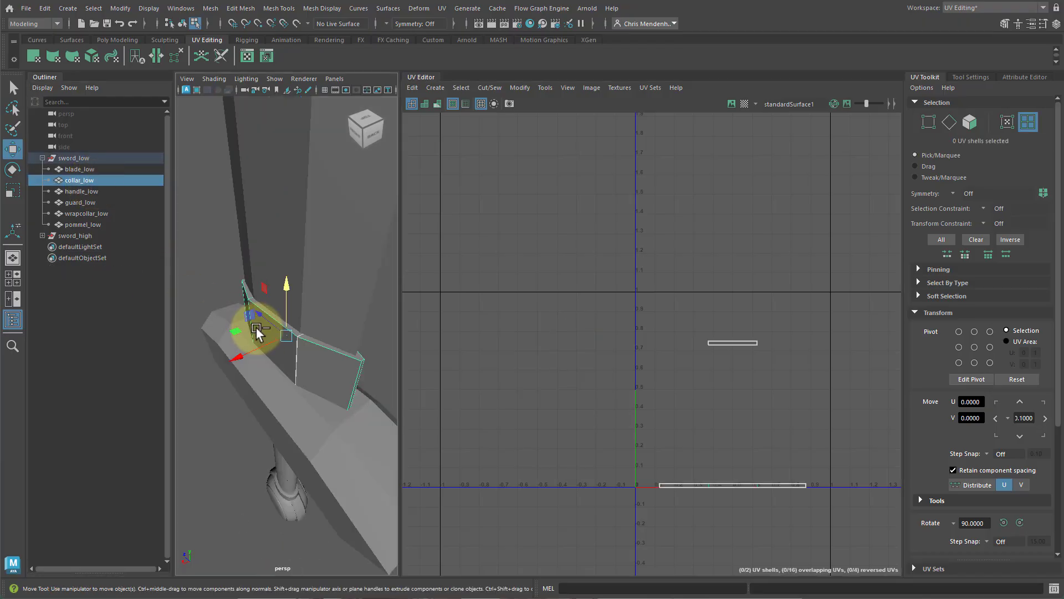
{"action": "key", "text": "ctrl+1"}
{"action": "left_click_drag", "start_coordinate": [256, 329], "coordinate": [299, 400], "text": "alt"}
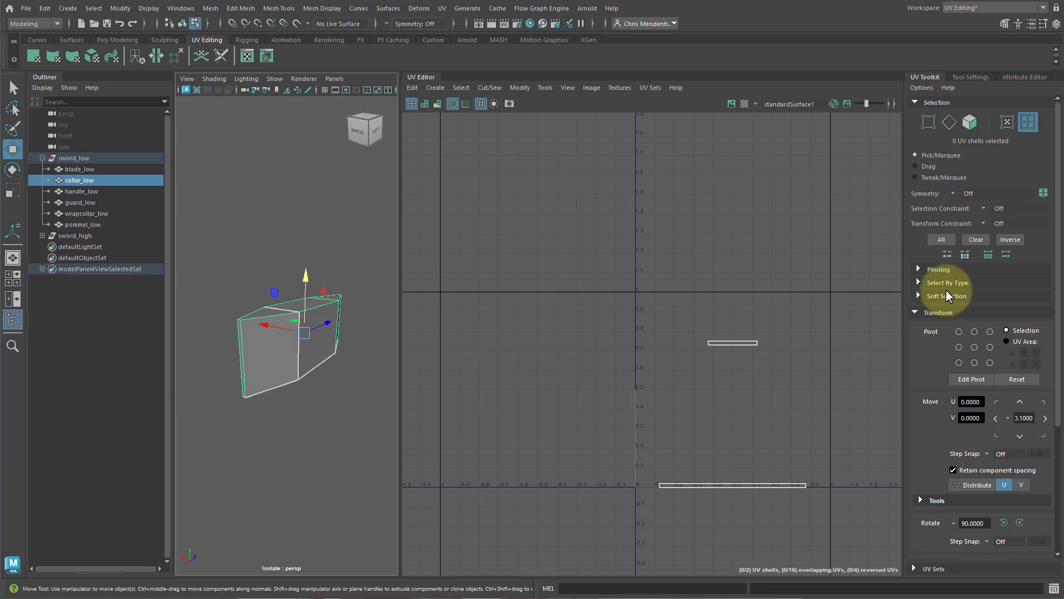
{"action": "left_click", "coordinate": [918, 313]}
{"action": "left_click", "coordinate": [933, 326]}
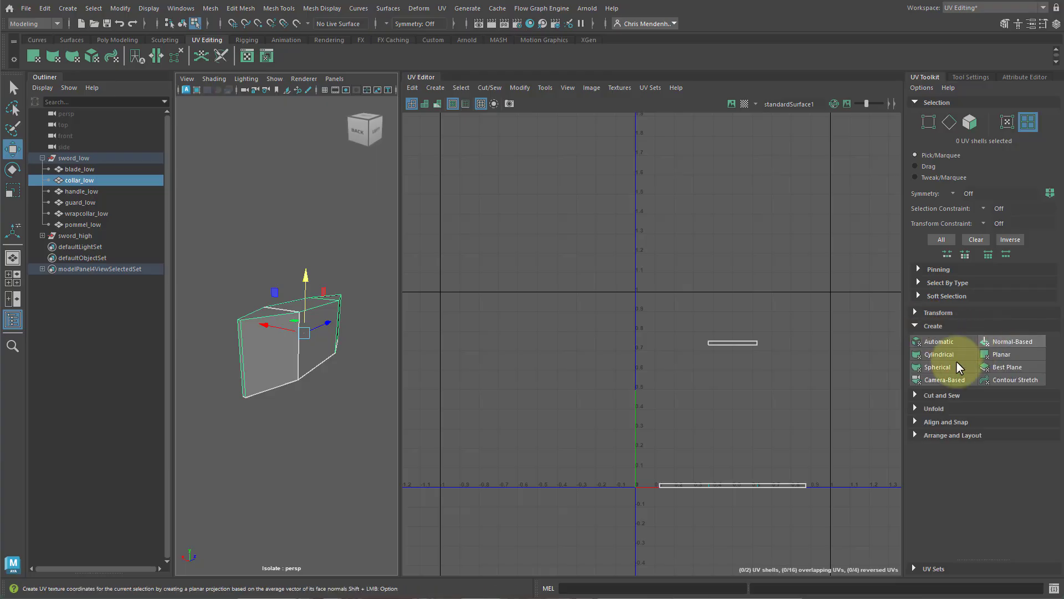
{"action": "left_click", "coordinate": [933, 379]}
{"action": "right_click_drag", "start_coordinate": [704, 351], "coordinate": [690, 295]}
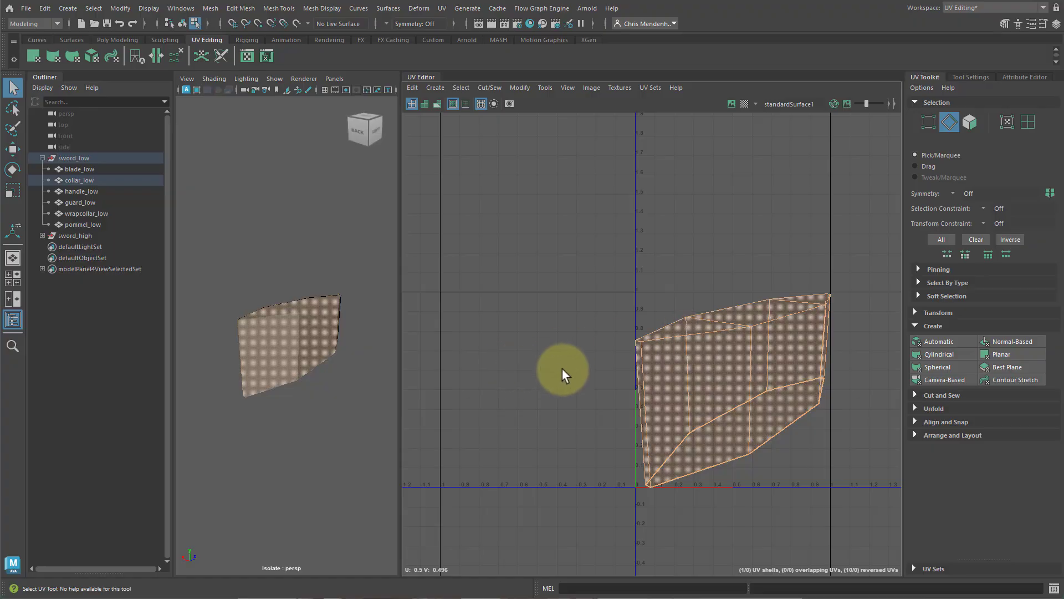
Select the edges bordering the collar's top face and cut the UVs along them.
{"action": "left_click", "coordinate": [285, 341]}
{"action": "left_click", "coordinate": [700, 333]}
{"action": "double_click", "coordinate": [776, 319]}
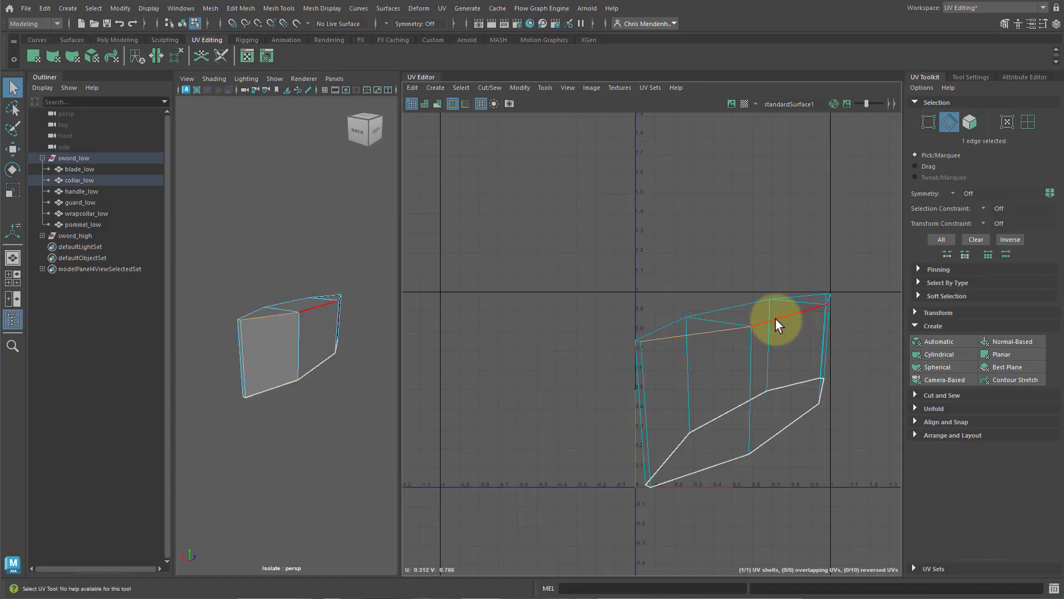
{"action": "left_click_drag", "start_coordinate": [249, 321], "coordinate": [267, 363], "text": "alt"}
{"action": "left_click", "coordinate": [249, 341], "text": "shift"}
{"action": "left_click", "coordinate": [275, 280], "text": "shift"}
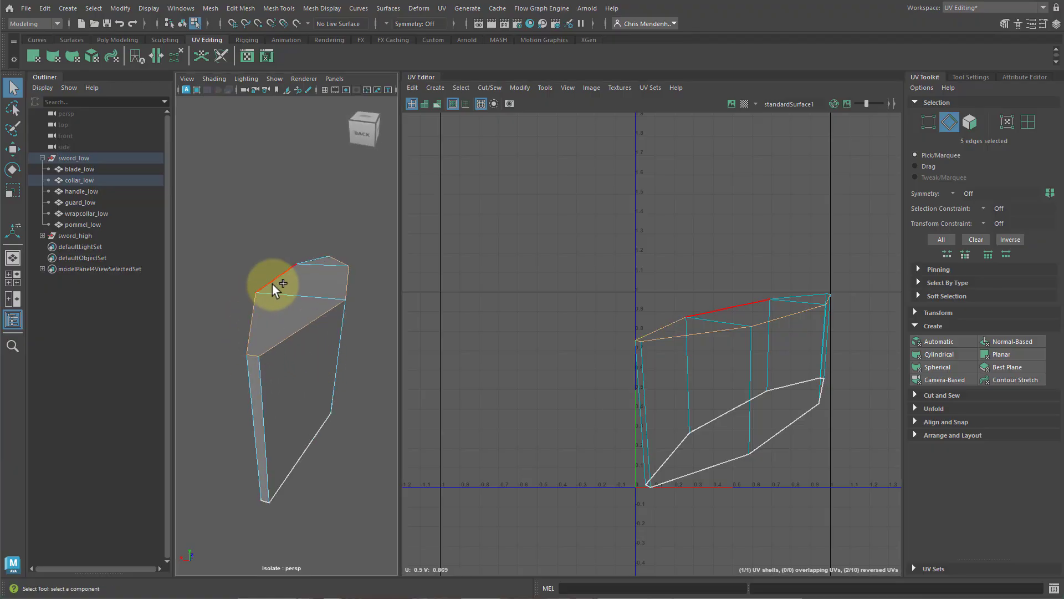
{"action": "left_click", "coordinate": [315, 260], "text": "shift"}
{"action": "left_click", "coordinate": [335, 261], "text": "shift"}
{"action": "left_click", "coordinate": [328, 257], "text": "shift"}
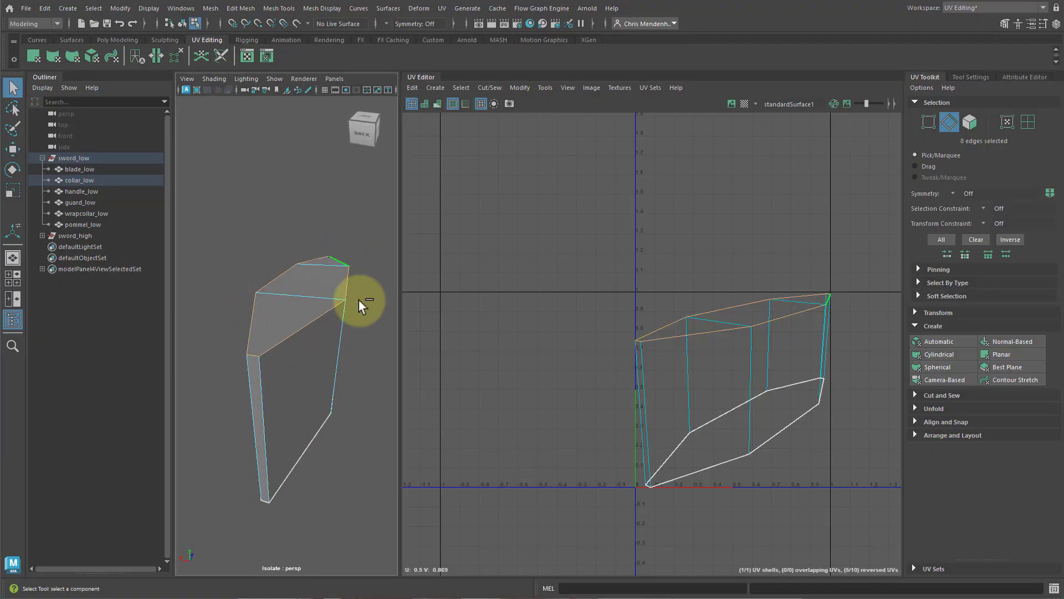
{"action": "left_click_drag", "start_coordinate": [383, 375], "coordinate": [346, 359], "text": "alt"}
Move the collar's top cap UV shell up, away from the side shell.
{"action": "right_click_drag", "start_coordinate": [756, 238], "coordinate": [733, 255], "text": "shift"}
{"action": "key", "text": "w"}
{"action": "right_click_drag", "start_coordinate": [733, 317], "coordinate": [707, 315]}
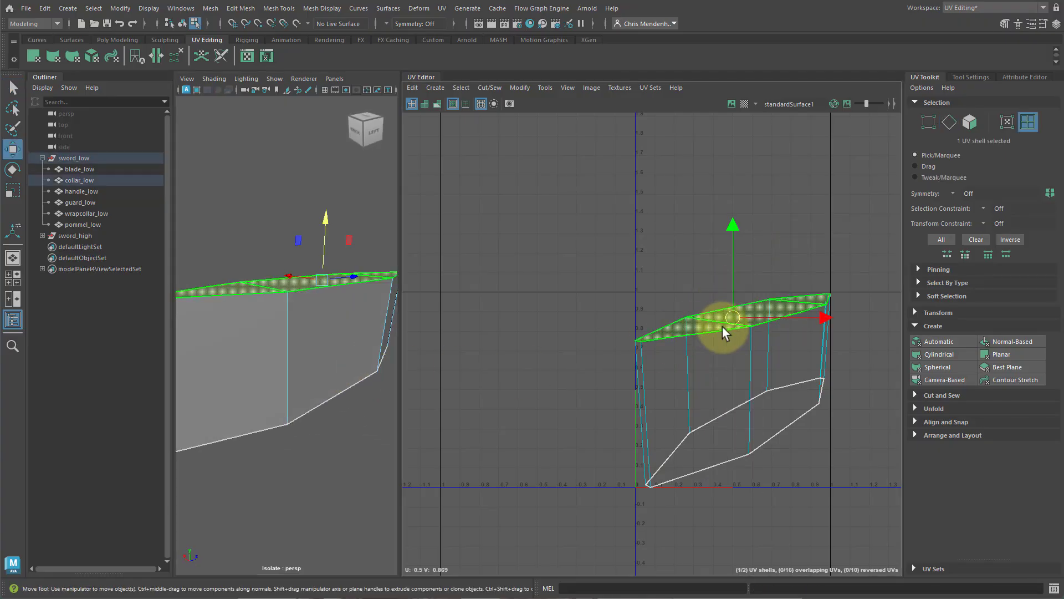
{"action": "left_click_drag", "start_coordinate": [723, 327], "coordinate": [624, 225]}
Cut a vertical seam edge on the collar's side shell and unfold it into a strip.
{"action": "left_click", "coordinate": [661, 405]}
{"action": "right_click_drag", "start_coordinate": [661, 405], "coordinate": [647, 374]}
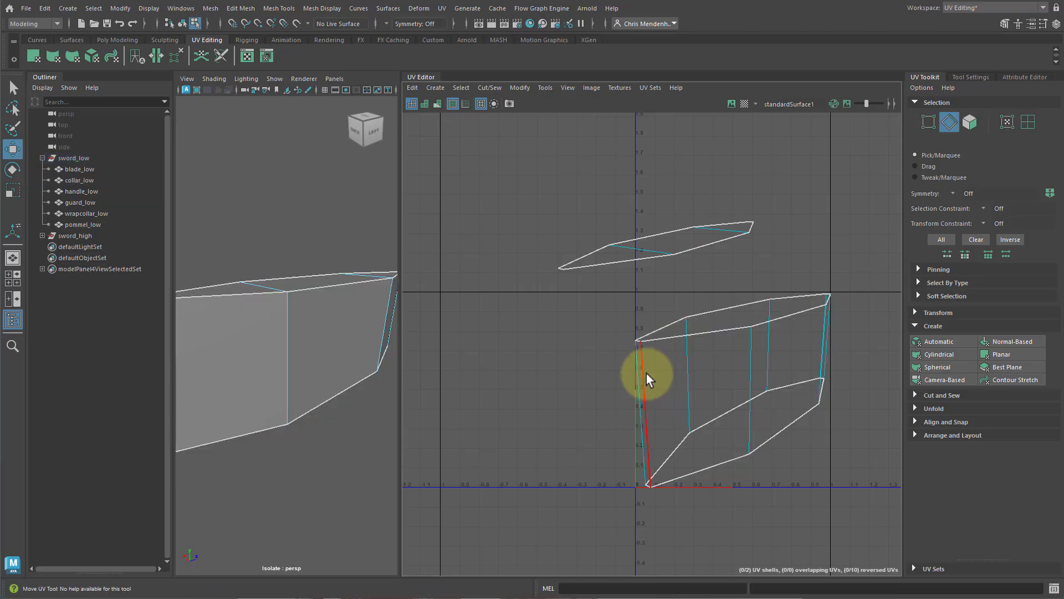
{"action": "left_click", "coordinate": [646, 374]}
{"action": "right_click_drag", "start_coordinate": [715, 289], "coordinate": [680, 304], "text": "shift"}
{"action": "right_click_drag", "start_coordinate": [691, 366], "coordinate": [663, 349]}
{"action": "left_click", "coordinate": [697, 380]}
{"action": "right_click_drag", "start_coordinate": [760, 373], "coordinate": [492, 373], "text": "shift"}
Unfold the collar's top cap shell and move it below the side strip.
{"action": "left_click", "coordinate": [660, 249]}
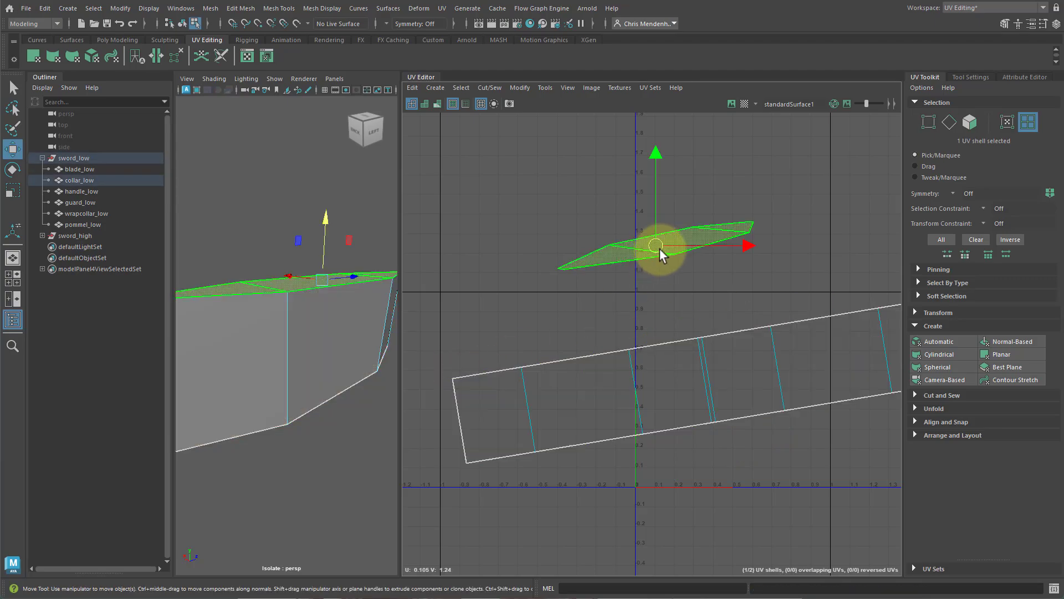
{"action": "right_click_drag", "start_coordinate": [660, 249], "coordinate": [418, 259], "text": "shift"}
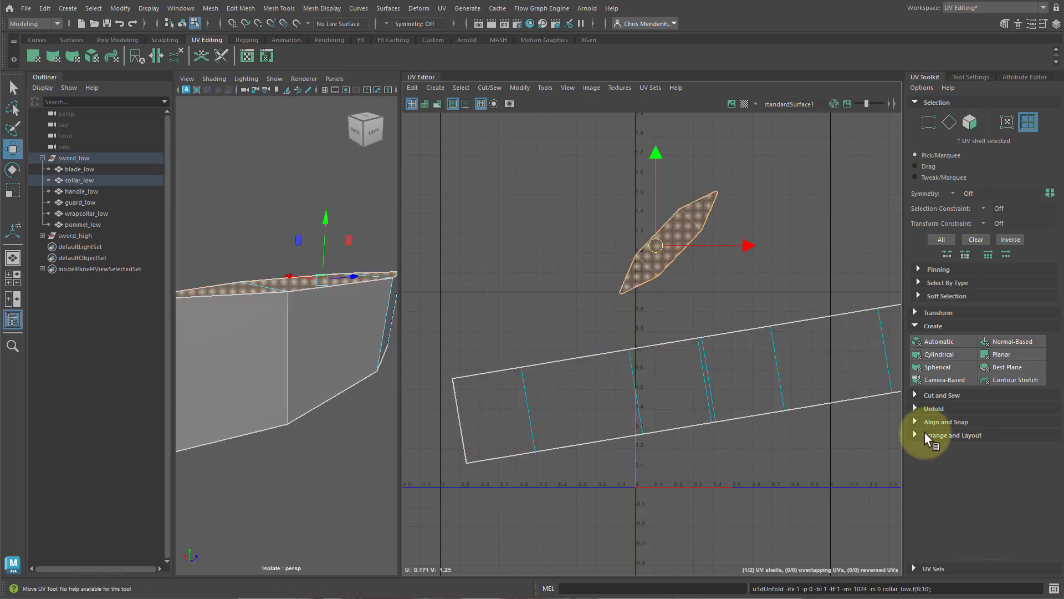
{"action": "left_click_drag", "start_coordinate": [660, 244], "coordinate": [796, 440]}
Select both collar shells, orient them with Orient Shells, and clear the selection.
{"action": "left_click_drag", "start_coordinate": [825, 493], "coordinate": [763, 395]}
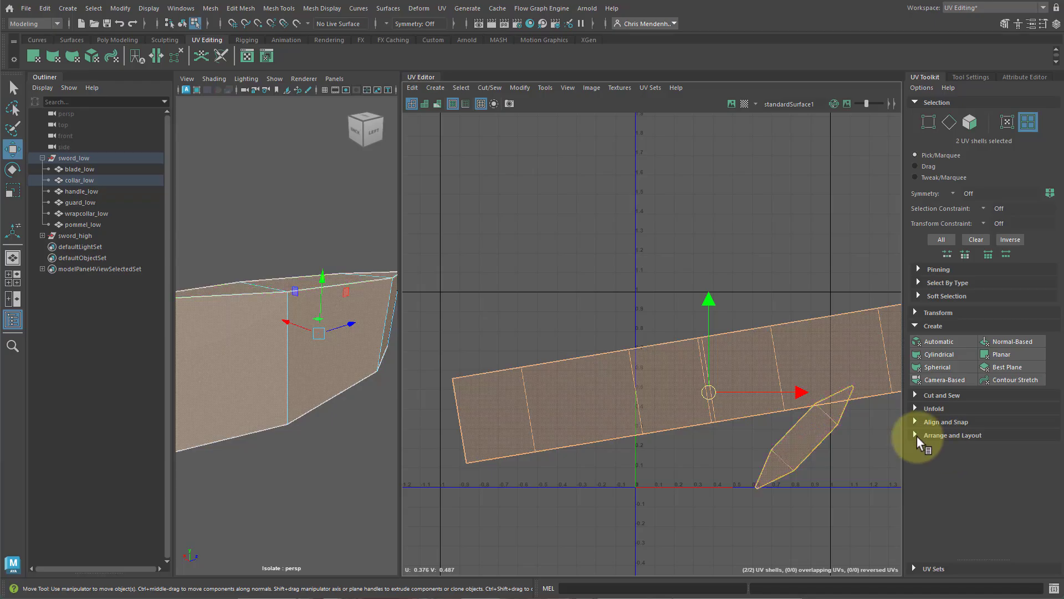
{"action": "left_click", "coordinate": [917, 436]}
{"action": "scroll", "coordinate": [975, 444], "scroll_direction": "down", "scroll_amount": 2}
{"action": "left_click", "coordinate": [925, 452]}
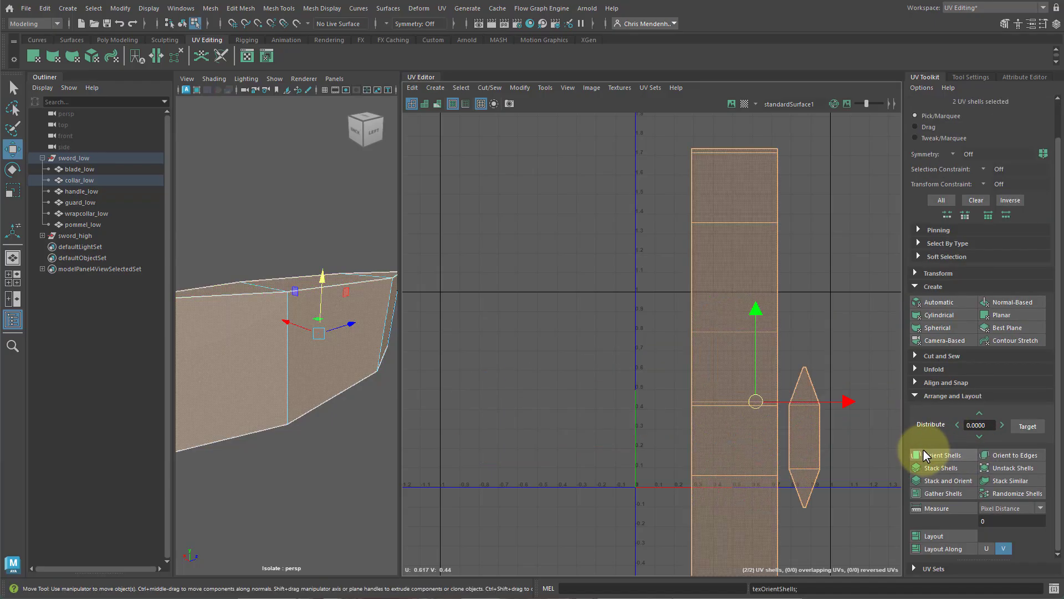
{"action": "left_click", "coordinate": [819, 292]}
{"action": "scroll", "coordinate": [808, 392], "scroll_direction": "down", "scroll_amount": 4}
{"action": "left_click_drag", "start_coordinate": [844, 471], "coordinate": [783, 401]}
{"action": "middle_click_drag", "start_coordinate": [790, 415], "coordinate": [602, 355]}
{"action": "left_click", "coordinate": [711, 298]}
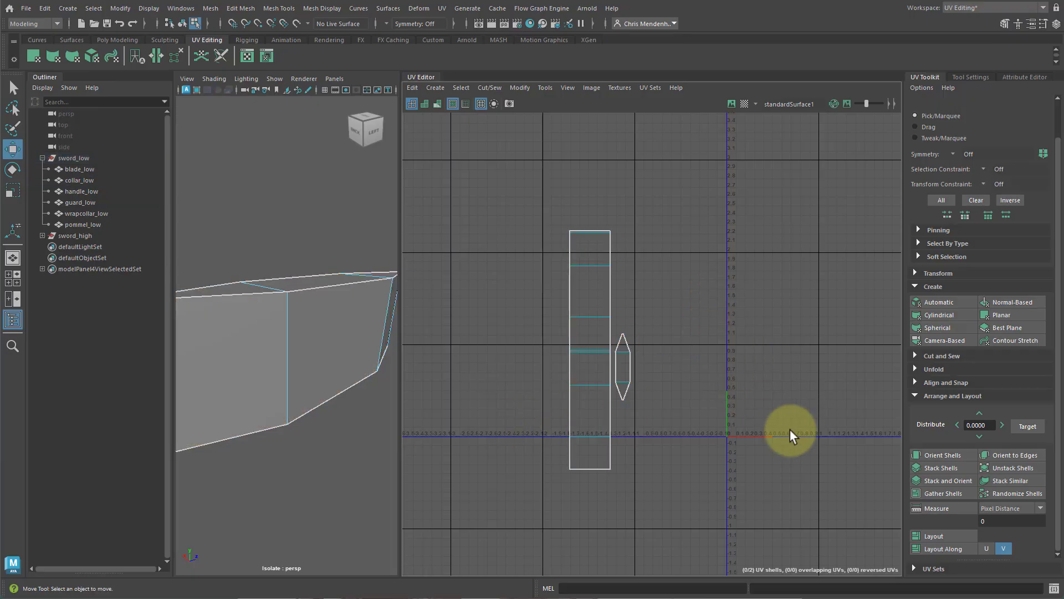
Select the handle_low mesh and isolate it in the viewport.
{"action": "scroll", "coordinate": [807, 428], "scroll_direction": "up", "scroll_amount": 2}
{"action": "middle_click_drag", "start_coordinate": [807, 428], "coordinate": [767, 423], "text": "alt"}
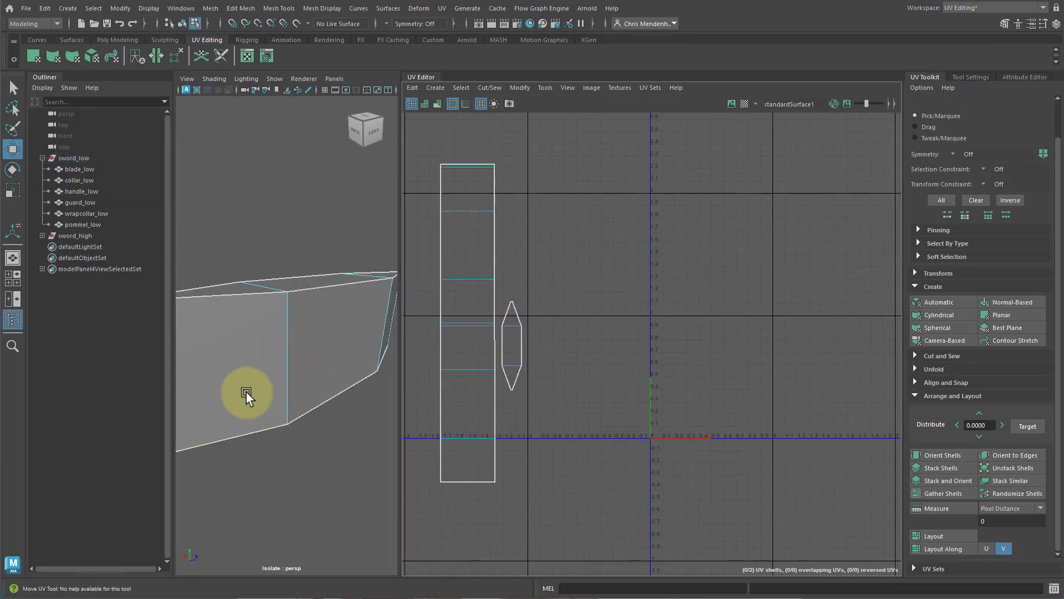
{"action": "key", "text": "F8"}
{"action": "left_click", "coordinate": [82, 191]}
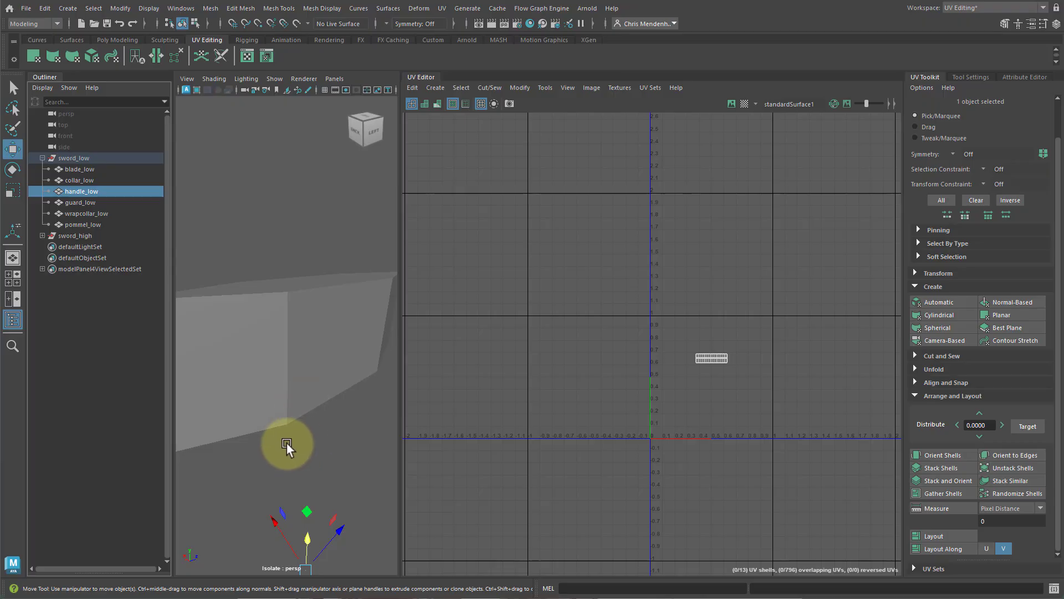
{"action": "key", "text": "ctrl+1"}
{"action": "key", "text": "ctrl+1"}
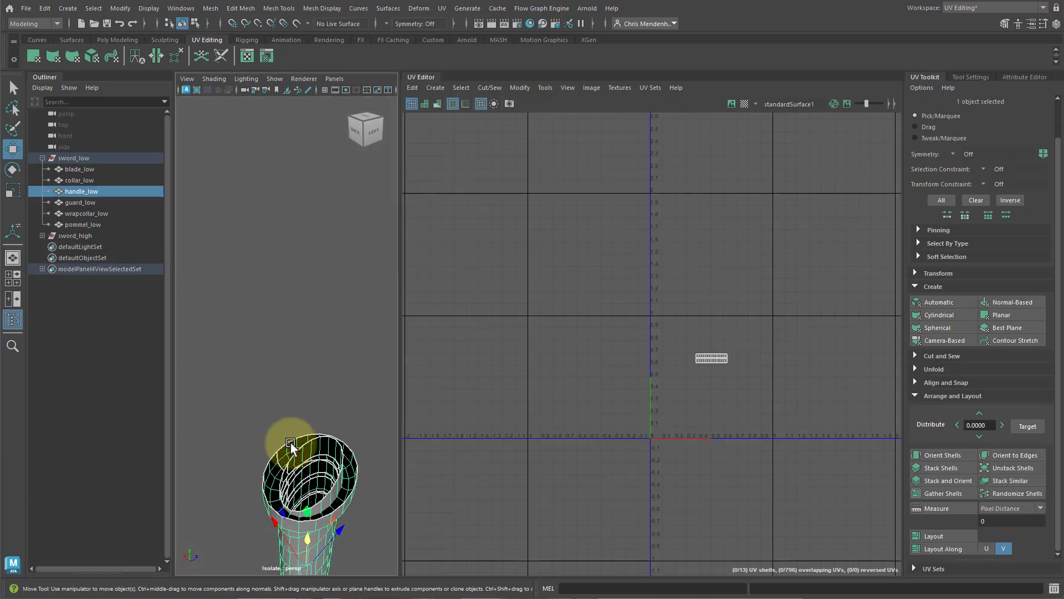
{"action": "left_click_drag", "start_coordinate": [291, 443], "coordinate": [323, 356], "text": "alt"}
{"action": "middle_click_drag", "start_coordinate": [309, 316], "coordinate": [314, 327], "text": "alt"}
{"action": "right_click_drag", "start_coordinate": [318, 330], "coordinate": [338, 332], "text": "alt"}
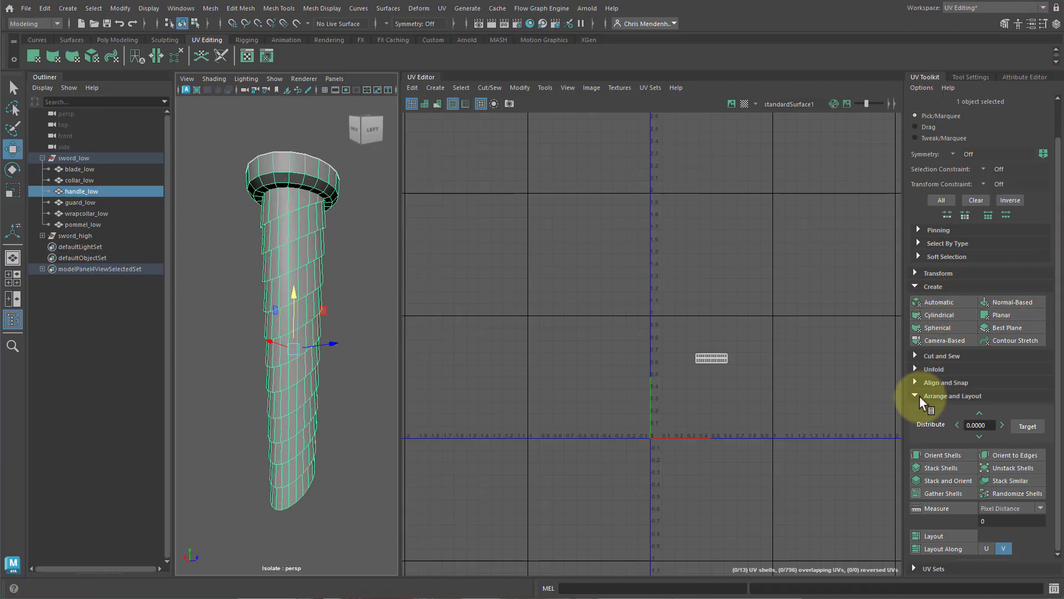
Select the edge loop where the handle meets its top cap and cut it into a separate UV shell.
{"action": "left_click", "coordinate": [920, 397]}
{"action": "left_click", "coordinate": [930, 381]}
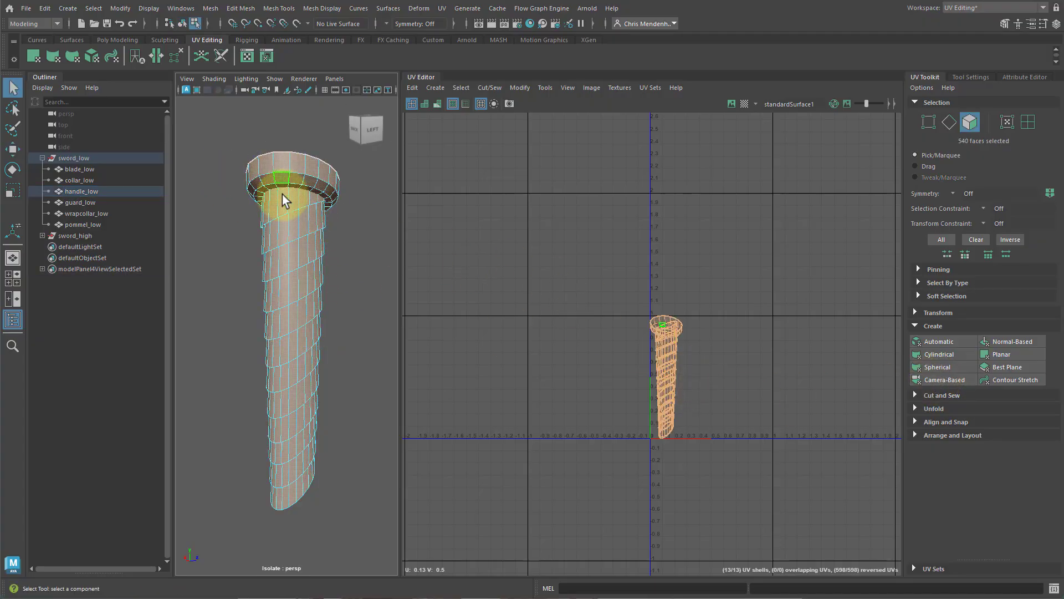
{"action": "right_click_drag", "start_coordinate": [284, 228], "coordinate": [312, 165]}
{"action": "middle_click_drag", "start_coordinate": [322, 191], "coordinate": [336, 242], "text": "alt"}
{"action": "right_click_drag", "start_coordinate": [281, 244], "coordinate": [310, 204], "text": "alt"}
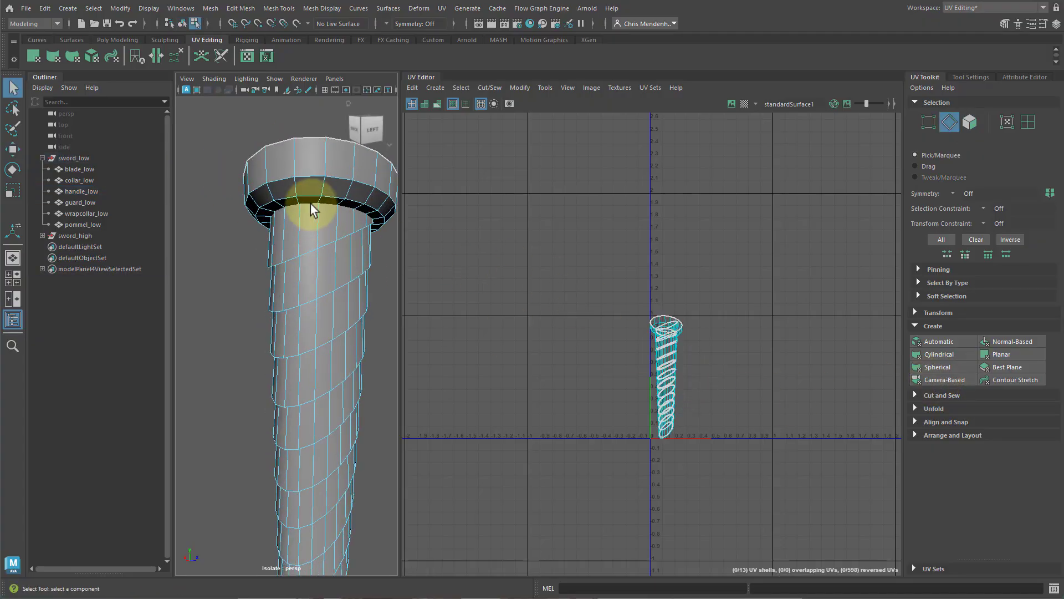
{"action": "double_click", "coordinate": [310, 178]}
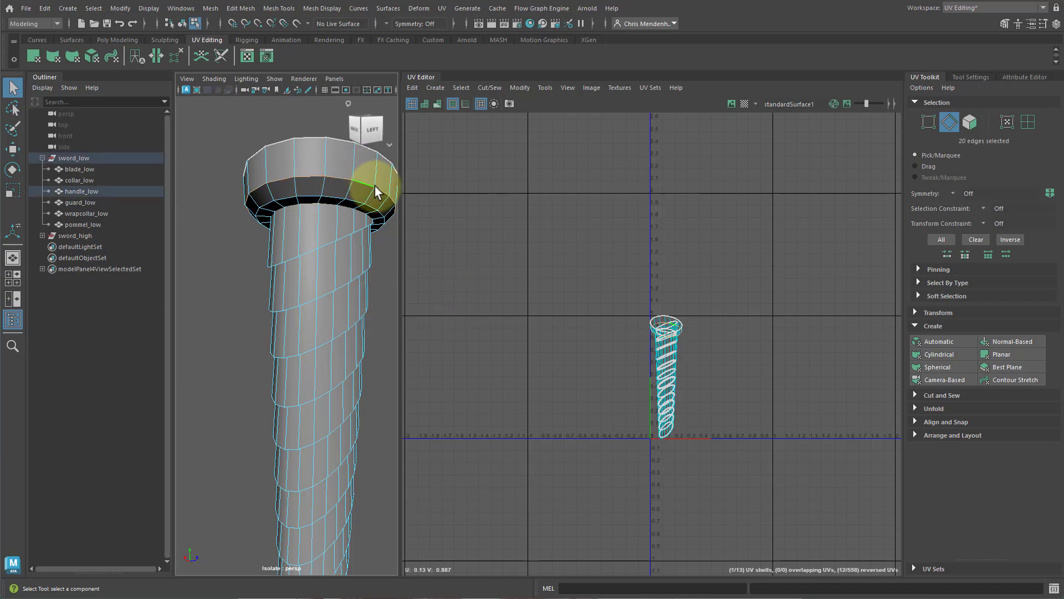
{"action": "right_click_drag", "start_coordinate": [708, 238], "coordinate": [620, 364], "text": "shift"}
{"action": "key", "text": "w"}
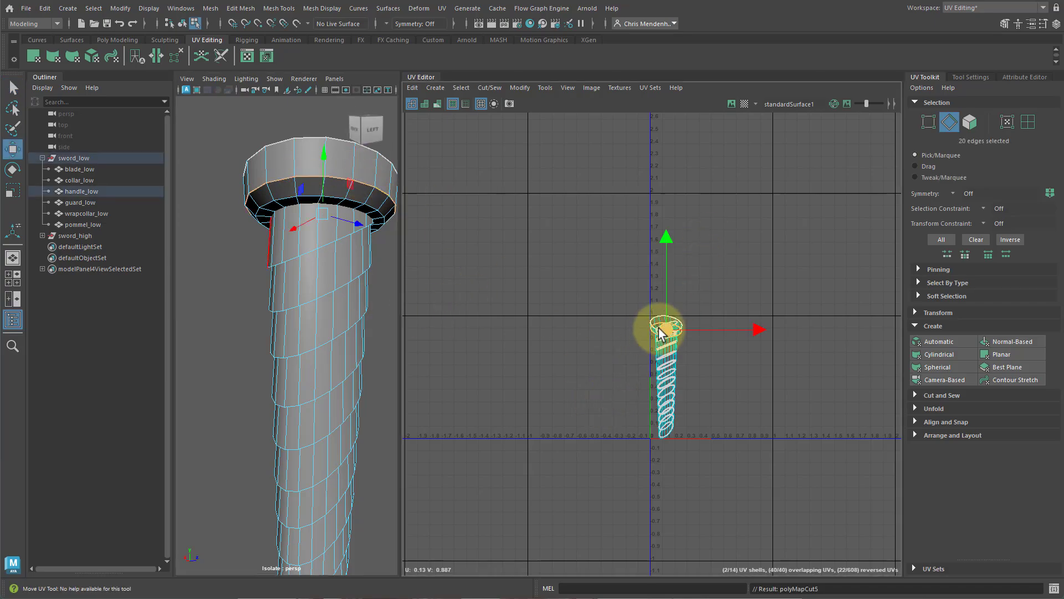
Select every spiral groove edge loop down the handle plus a vertical seam edge, and cut them.
{"action": "left_click_drag", "start_coordinate": [297, 254], "coordinate": [233, 264], "text": "alt"}
{"action": "right_click_drag", "start_coordinate": [233, 264], "coordinate": [276, 235], "text": "alt"}
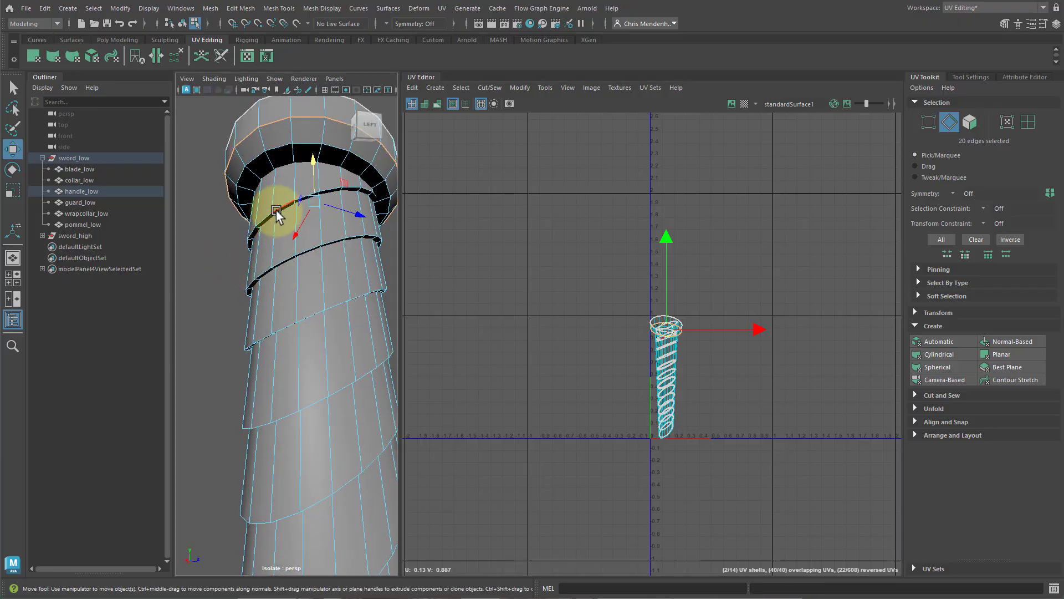
{"action": "double_click", "coordinate": [277, 265], "text": "shift"}
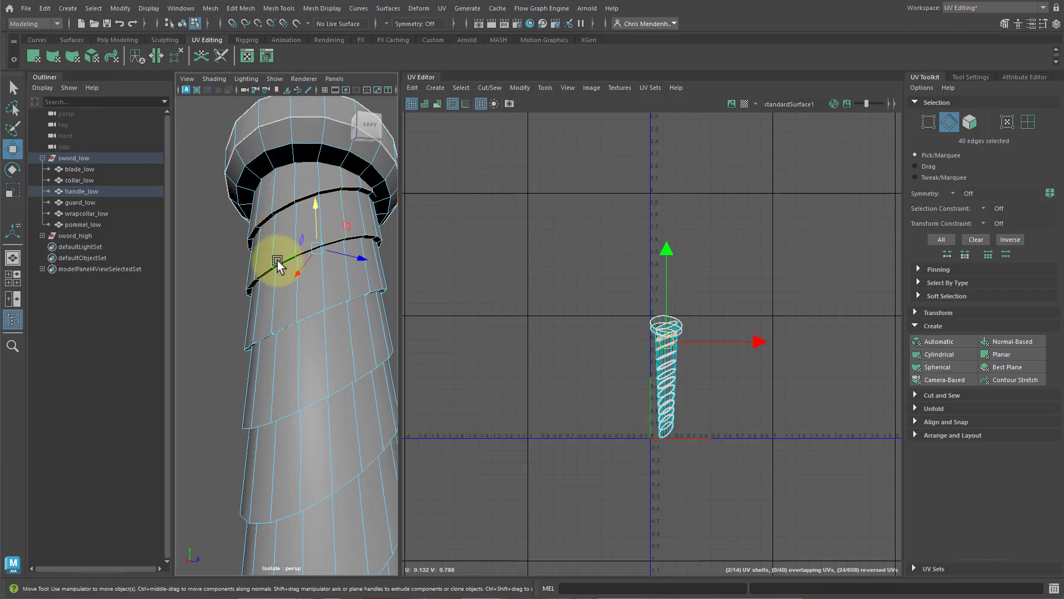
{"action": "key", "text": "q"}
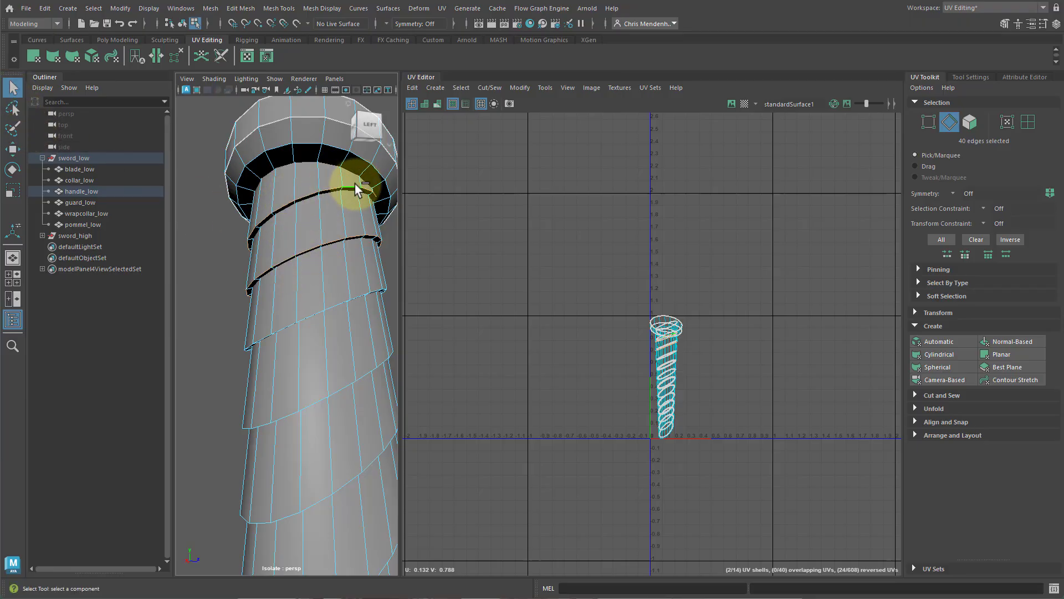
{"action": "left_click_drag", "start_coordinate": [338, 309], "coordinate": [308, 294], "text": "alt"}
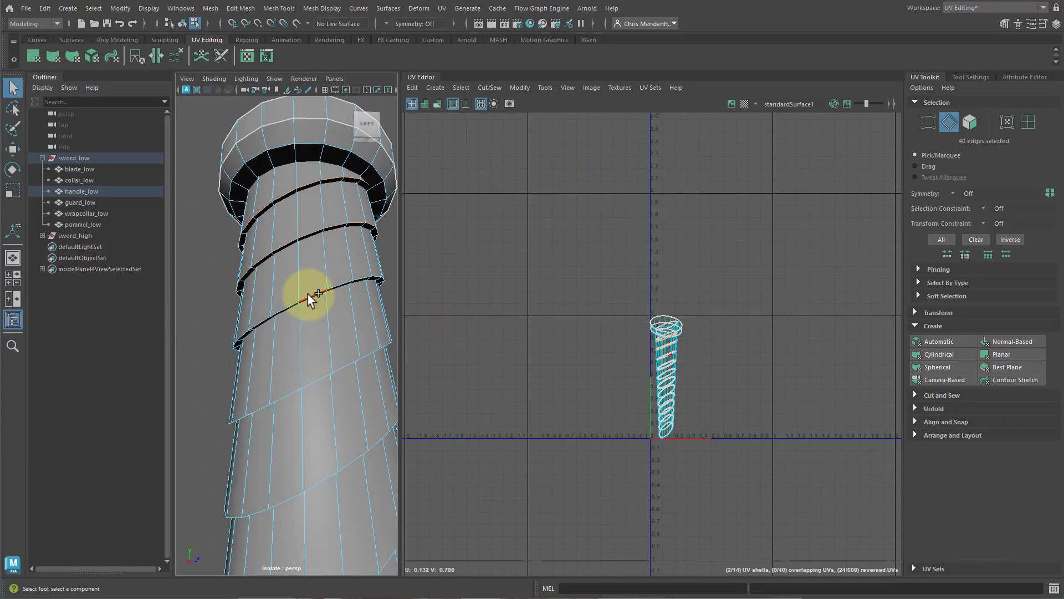
{"action": "double_click", "coordinate": [318, 382], "text": "shift"}
{"action": "left_click_drag", "start_coordinate": [319, 421], "coordinate": [273, 309], "text": "alt"}
{"action": "left_click", "coordinate": [274, 309], "text": "shift"}
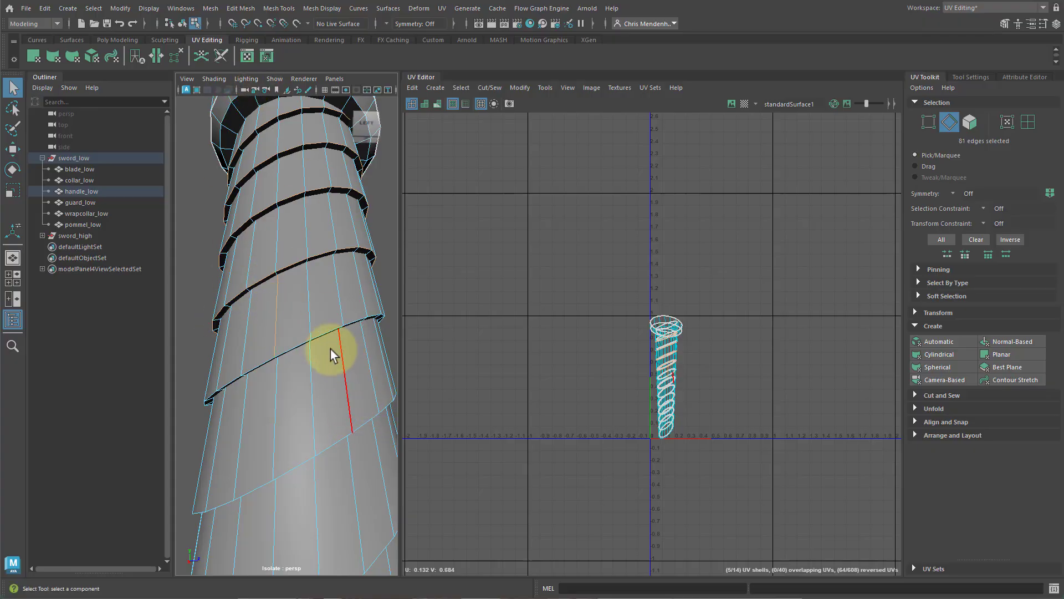
{"action": "double_click", "coordinate": [291, 347], "text": "shift"}
{"action": "left_click_drag", "start_coordinate": [332, 387], "coordinate": [284, 374], "text": "alt"}
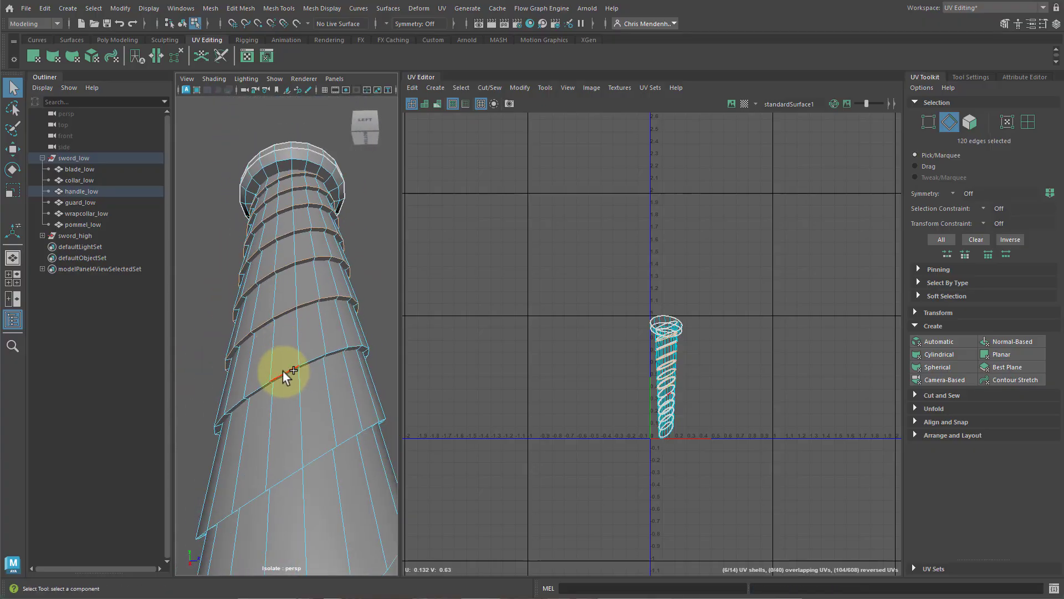
{"action": "double_click", "coordinate": [314, 458], "text": "shift"}
{"action": "left_click_drag", "start_coordinate": [316, 440], "coordinate": [297, 360], "text": "alt"}
{"action": "left_click", "coordinate": [314, 375], "text": "ctrl"}
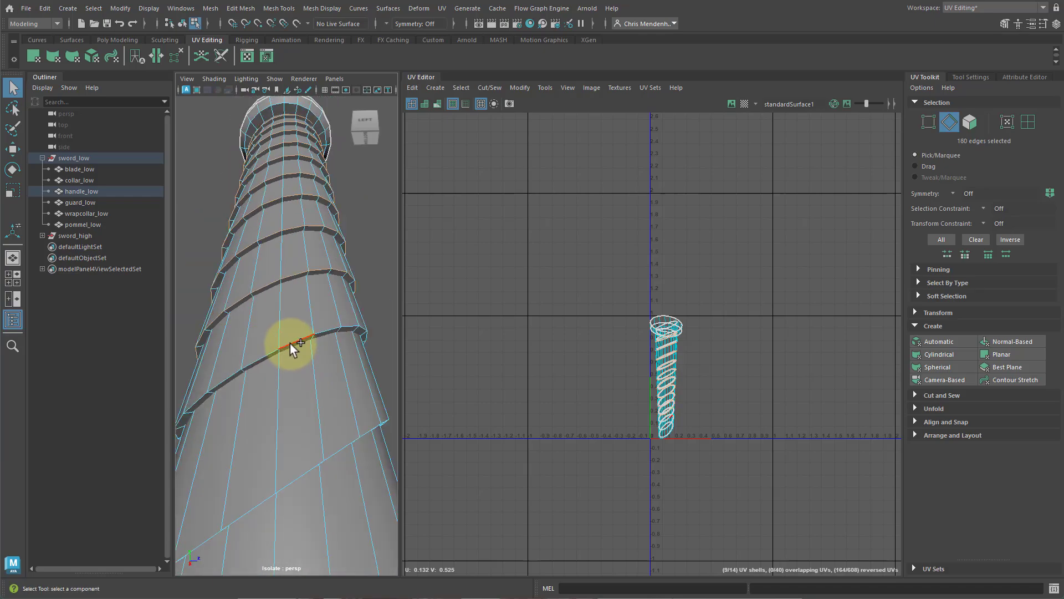
{"action": "double_click", "coordinate": [291, 343], "text": "shift"}
{"action": "middle_click_drag", "start_coordinate": [307, 466], "coordinate": [308, 412], "text": "alt"}
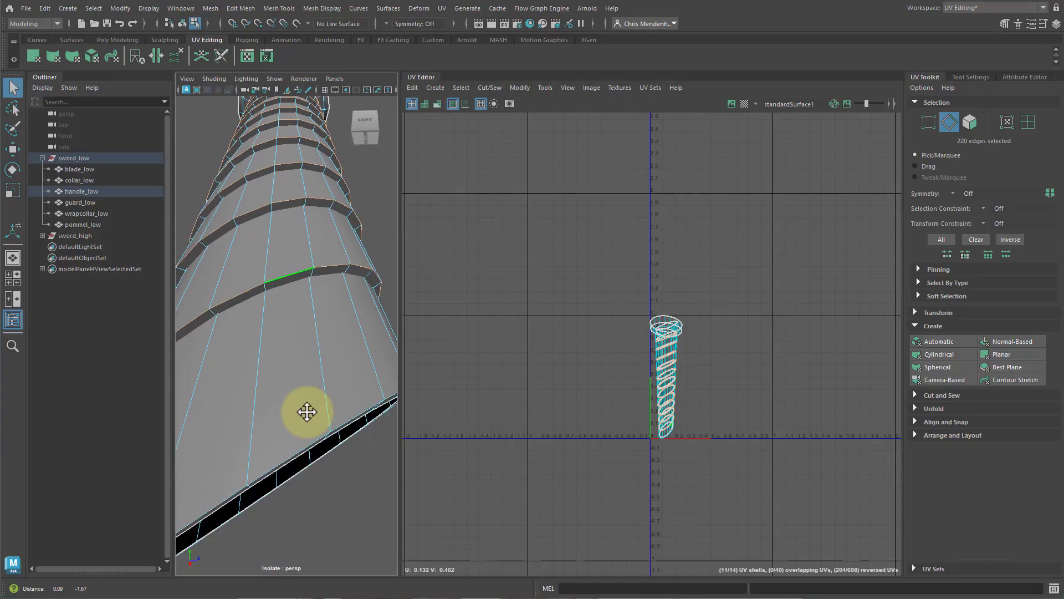
{"action": "right_click_drag", "start_coordinate": [307, 411], "coordinate": [286, 411], "text": "alt"}
{"action": "double_click", "coordinate": [273, 374], "text": "shift"}
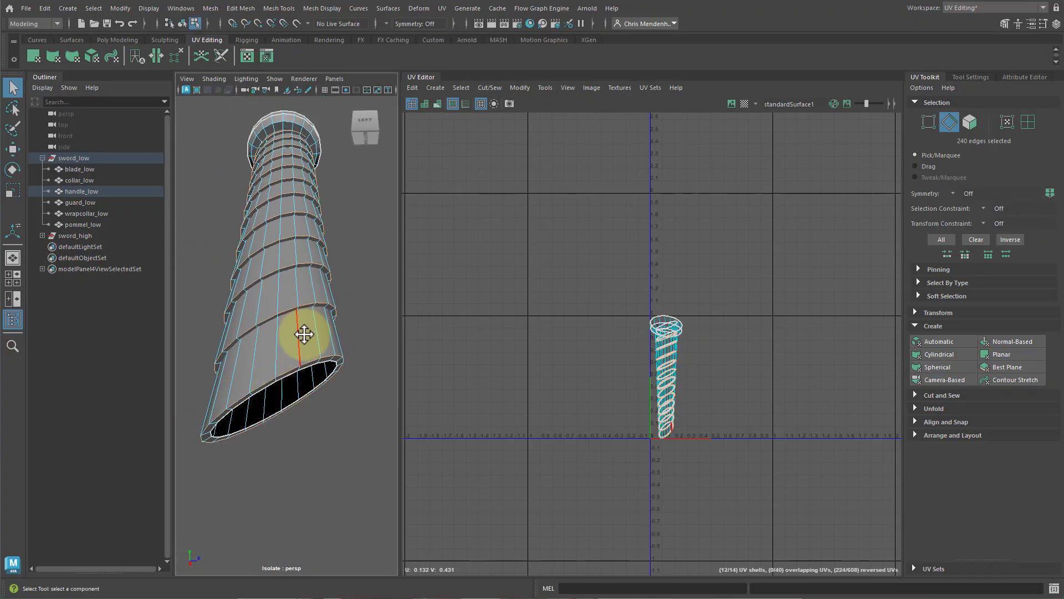
{"action": "left_click_drag", "start_coordinate": [292, 323], "coordinate": [302, 338], "text": "alt"}
{"action": "right_click_drag", "start_coordinate": [704, 278], "coordinate": [670, 284], "text": "shift"}
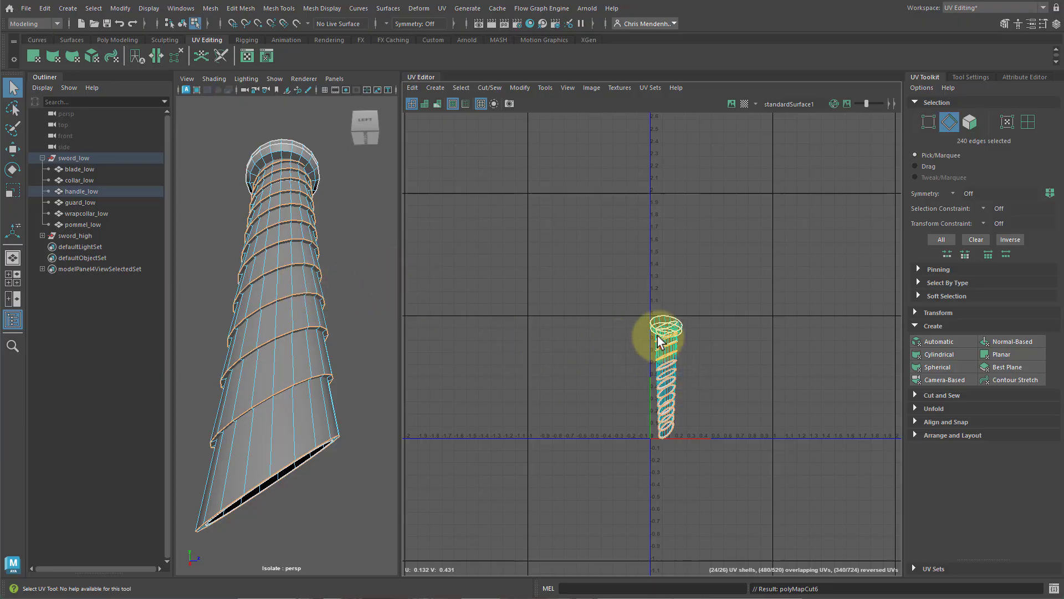
Switch to UV shell selection and select all the spiral strip shells of the handle wrap.
{"action": "right_click", "coordinate": [301, 287]}
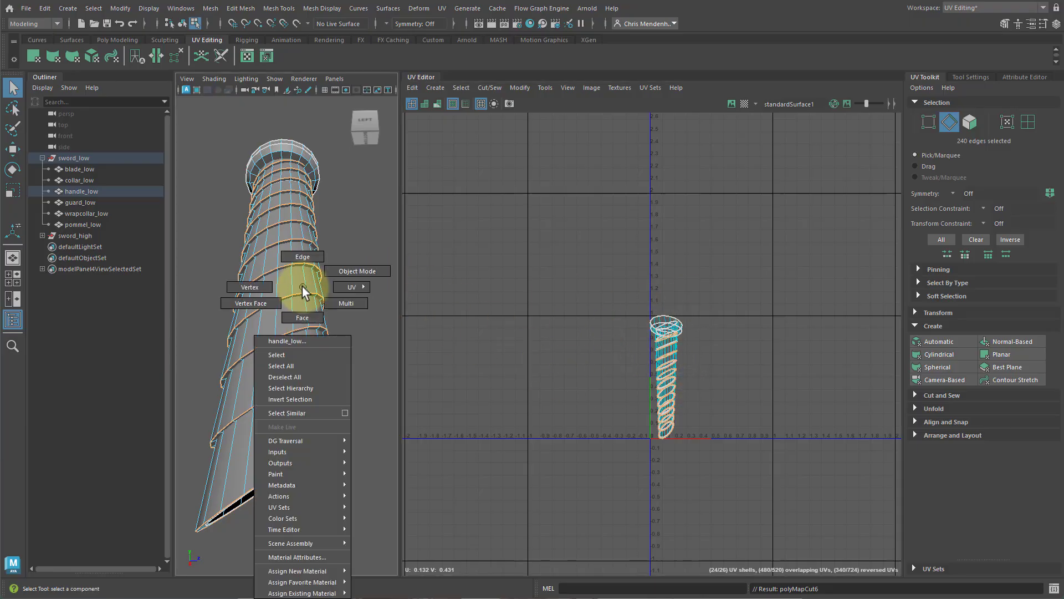
{"action": "left_click", "coordinate": [345, 285]}
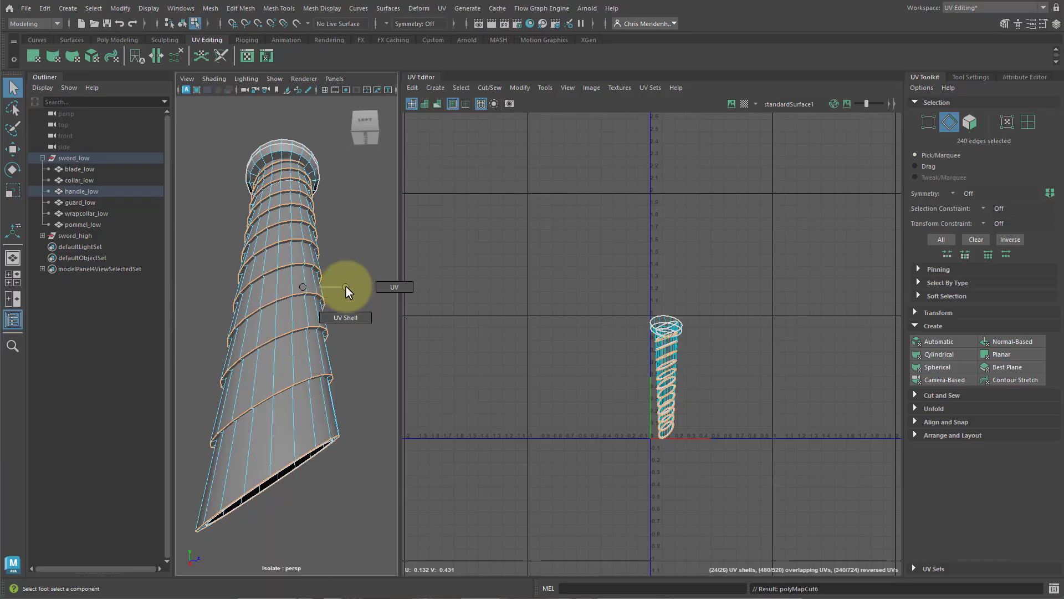
{"action": "left_click_drag", "start_coordinate": [348, 311], "coordinate": [332, 380], "text": "alt"}
{"action": "left_click", "coordinate": [264, 345]}
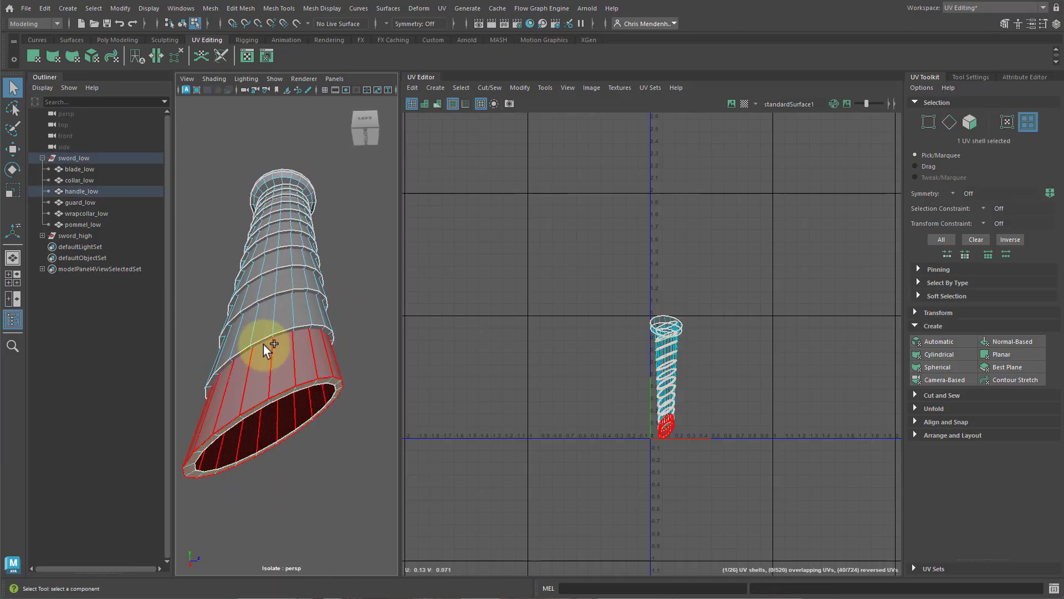
{"action": "left_click", "coordinate": [288, 365]}
{"action": "left_click", "coordinate": [287, 309], "text": "shift"}
{"action": "left_click_drag", "start_coordinate": [355, 309], "coordinate": [362, 342], "text": "alt"}
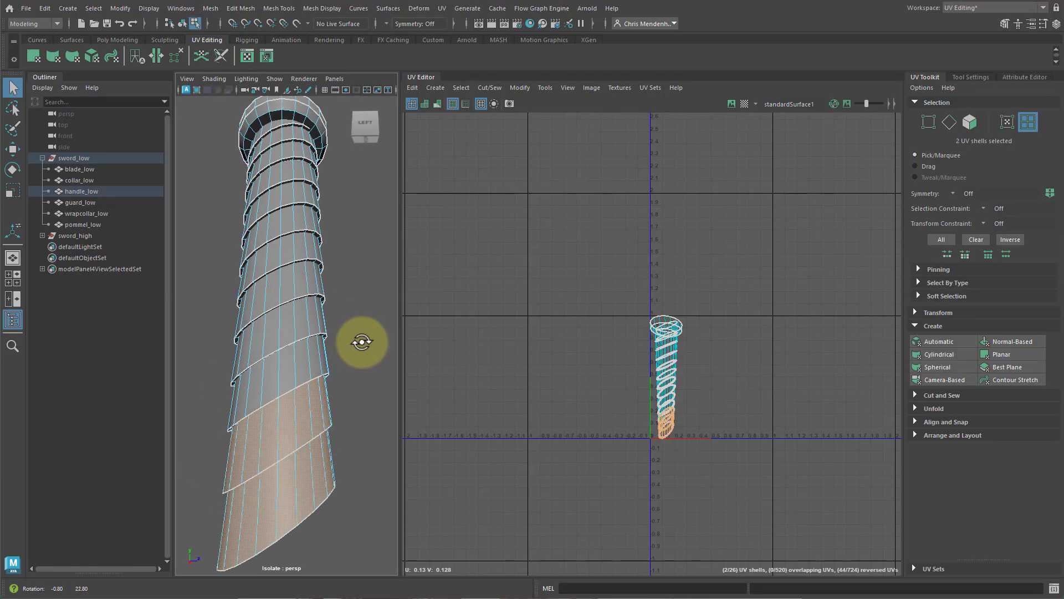
{"action": "left_click", "coordinate": [295, 475]}
{"action": "left_click", "coordinate": [308, 404], "text": "shift"}
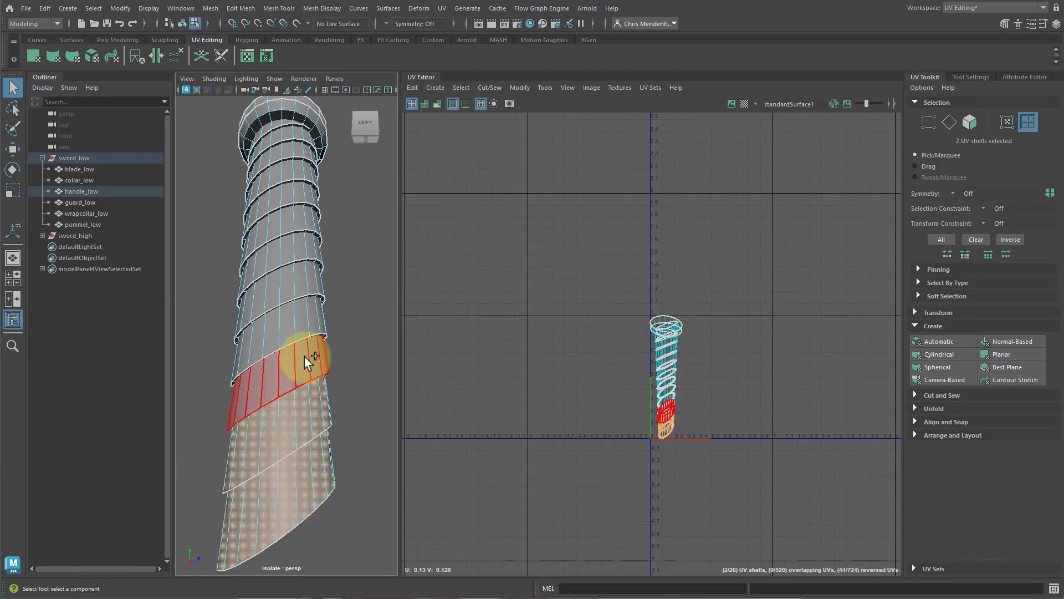
{"action": "left_click", "coordinate": [309, 361], "text": "shift"}
{"action": "left_click", "coordinate": [298, 309], "text": "shift"}
{"action": "left_click", "coordinate": [294, 245], "text": "shift"}
{"action": "left_click", "coordinate": [289, 224], "text": "shift"}
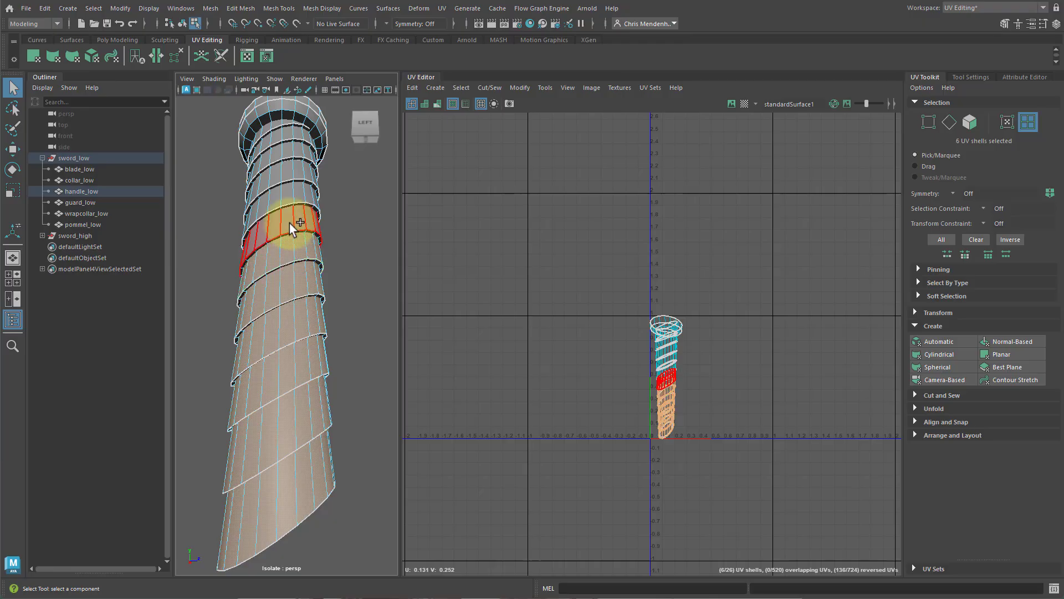
{"action": "left_click", "coordinate": [291, 197], "text": "shift"}
{"action": "left_click", "coordinate": [292, 176], "text": "shift"}
{"action": "left_click", "coordinate": [292, 176], "text": "shift"}
{"action": "scroll", "coordinate": [354, 244], "scroll_direction": "up", "scroll_amount": 8}
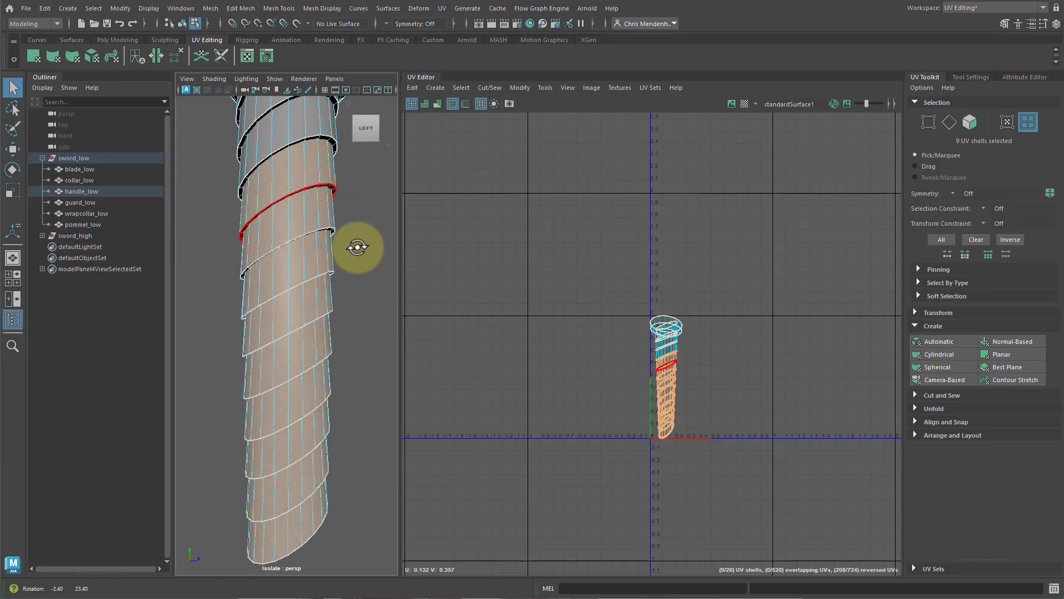
{"action": "left_click", "coordinate": [327, 281], "text": "shift"}
{"action": "left_click", "coordinate": [301, 245], "text": "shift"}
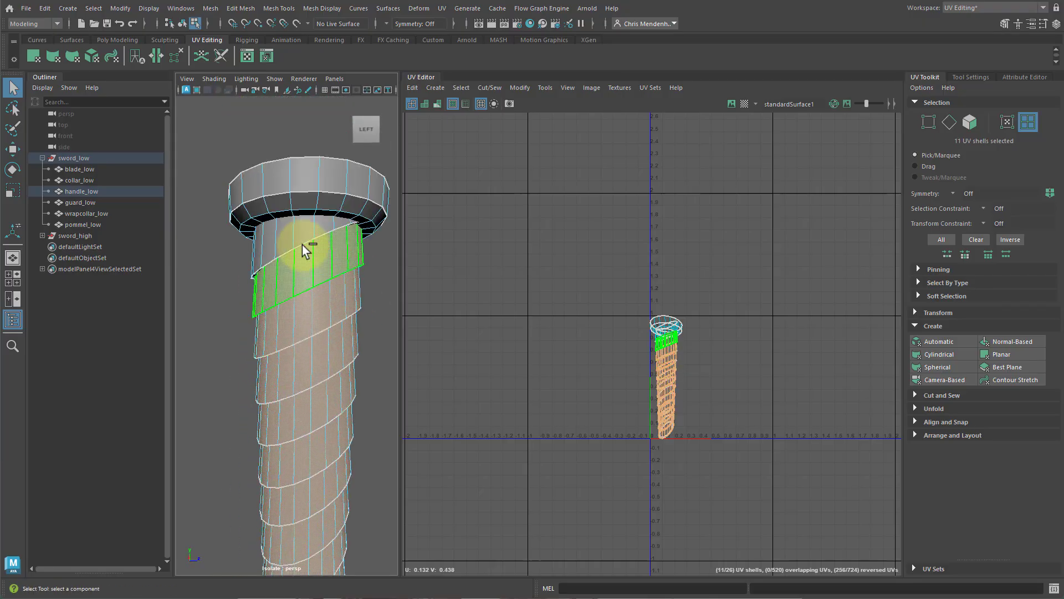
{"action": "left_click", "coordinate": [293, 227], "text": "shift"}
{"action": "left_click", "coordinate": [314, 192], "text": "shift"}
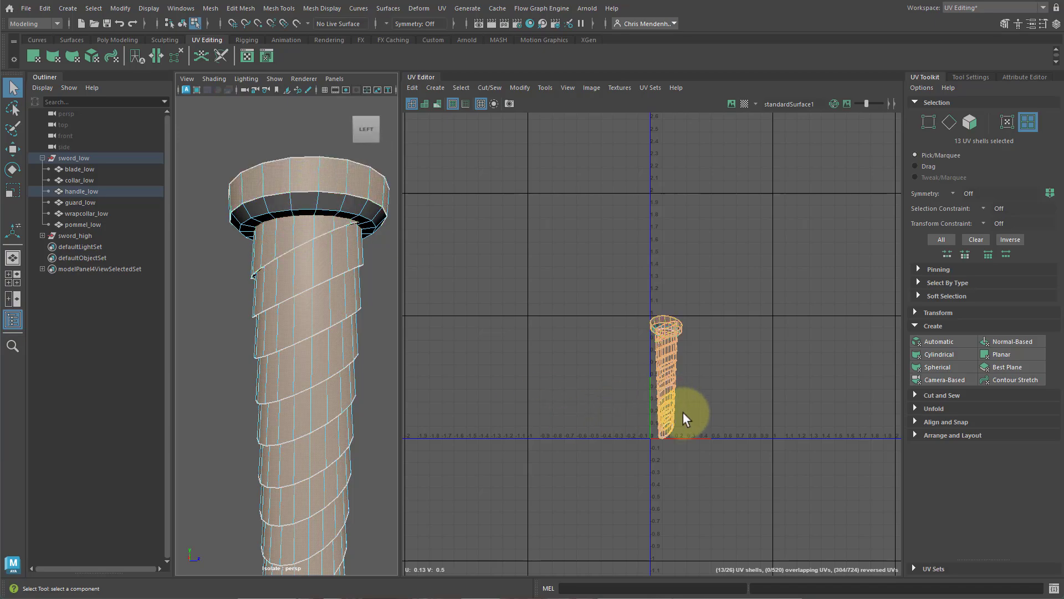
Move the selected strip shells to the right in the UV editor.
{"action": "key", "text": "w"}
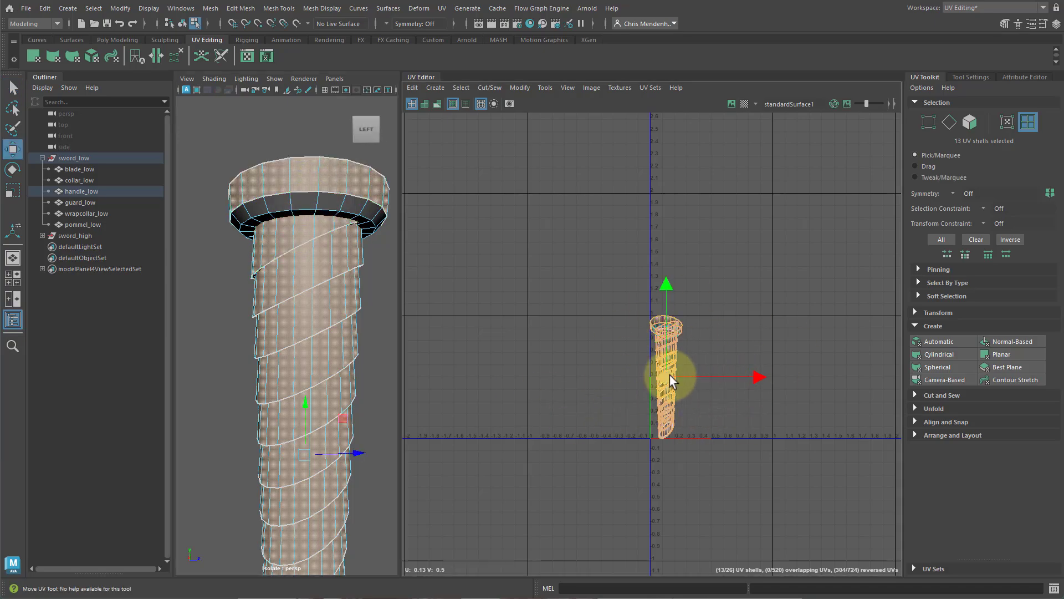
{"action": "left_click_drag", "start_coordinate": [737, 377], "coordinate": [801, 381]}
{"action": "middle_click_drag", "start_coordinate": [642, 397], "coordinate": [574, 356], "text": "alt"}
{"action": "scroll", "coordinate": [661, 369], "scroll_direction": "up", "scroll_amount": 5}
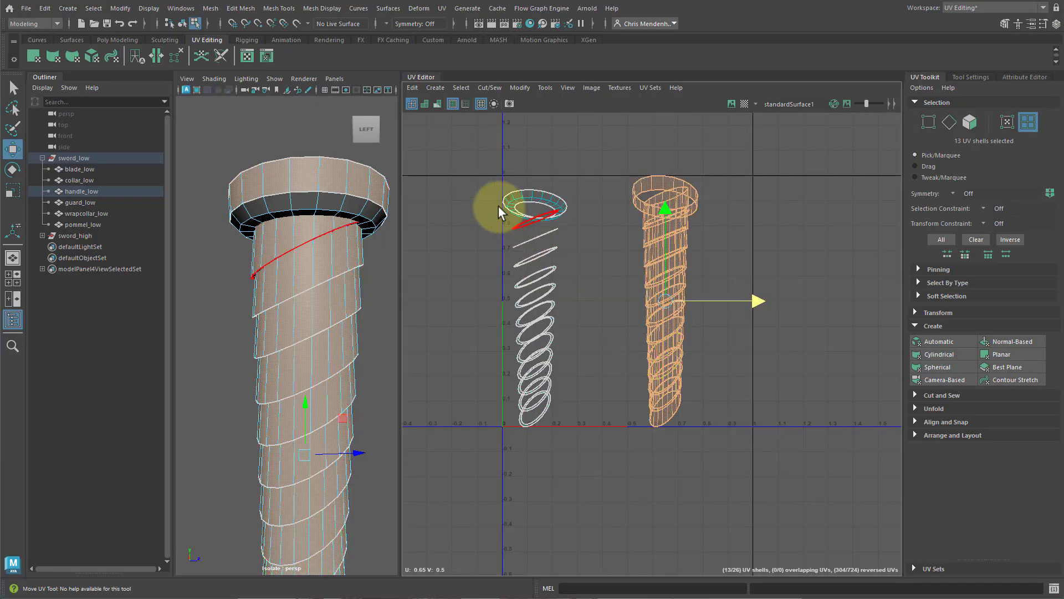
Select the remaining ring-shaped groove shells and unfold them.
{"action": "left_click_drag", "start_coordinate": [473, 175], "coordinate": [566, 461]}
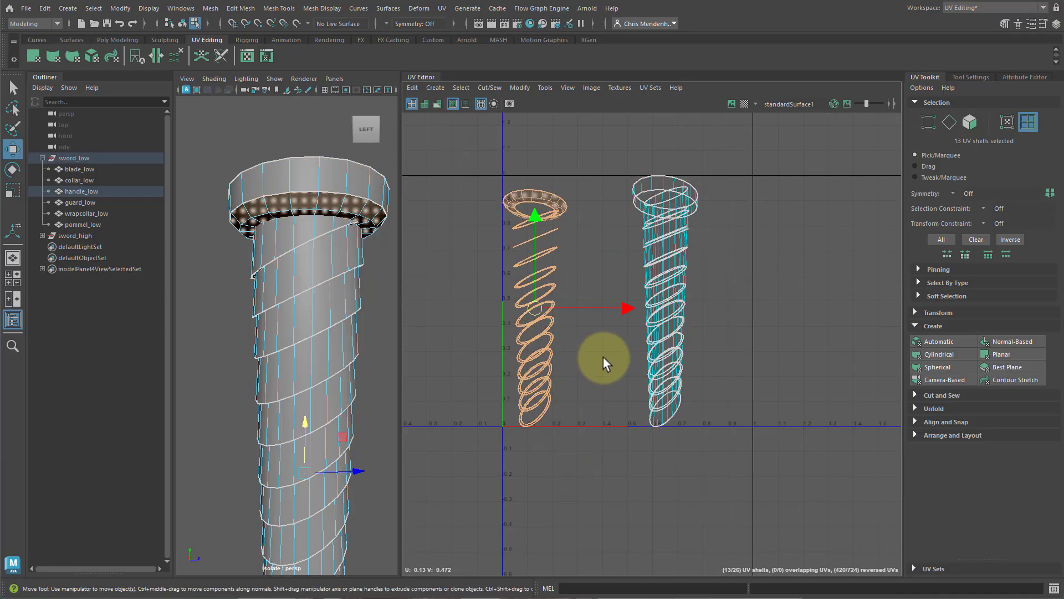
{"action": "right_click_drag", "start_coordinate": [613, 351], "coordinate": [410, 358], "text": "shift"}
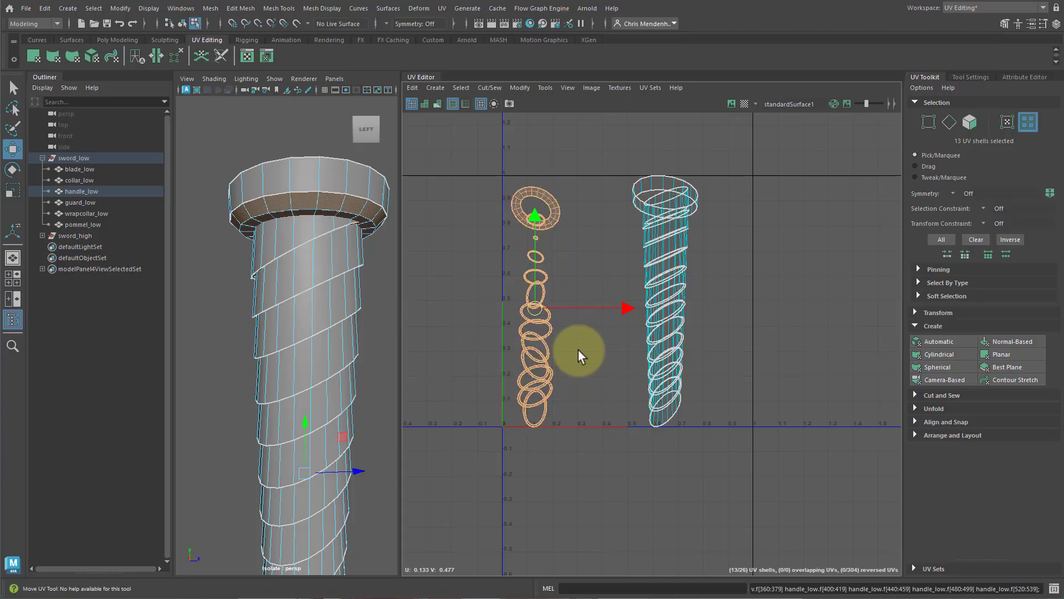
{"action": "scroll", "coordinate": [574, 349], "scroll_direction": "down", "scroll_amount": 3}
{"action": "scroll", "coordinate": [574, 349], "scroll_direction": "down", "scroll_amount": 1}
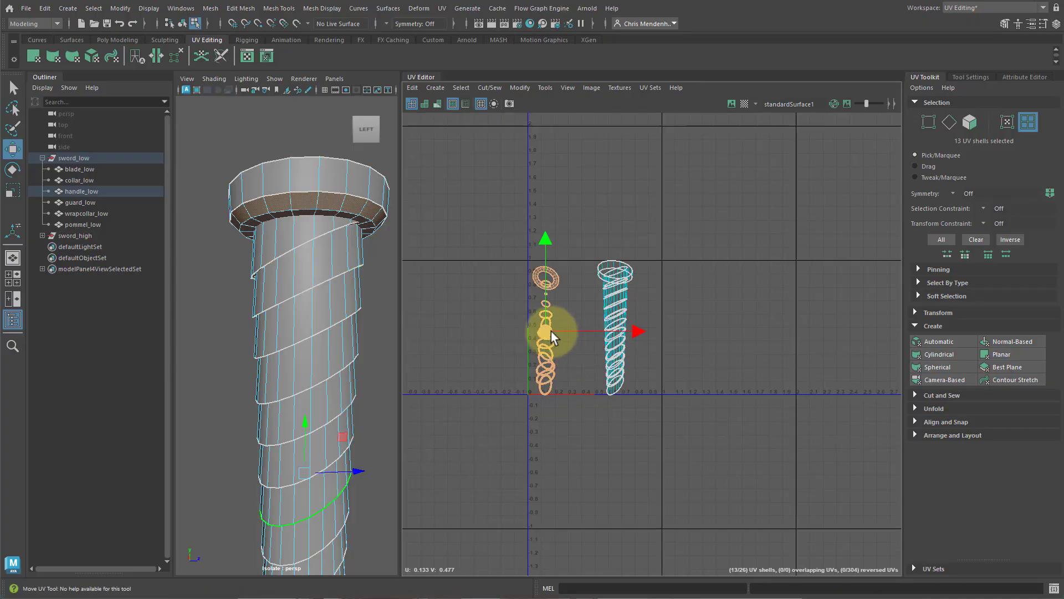
Orient the ring shells with Orient Shells and move them below and left of the strips.
{"action": "left_click", "coordinate": [924, 433]}
{"action": "left_click", "coordinate": [920, 494]}
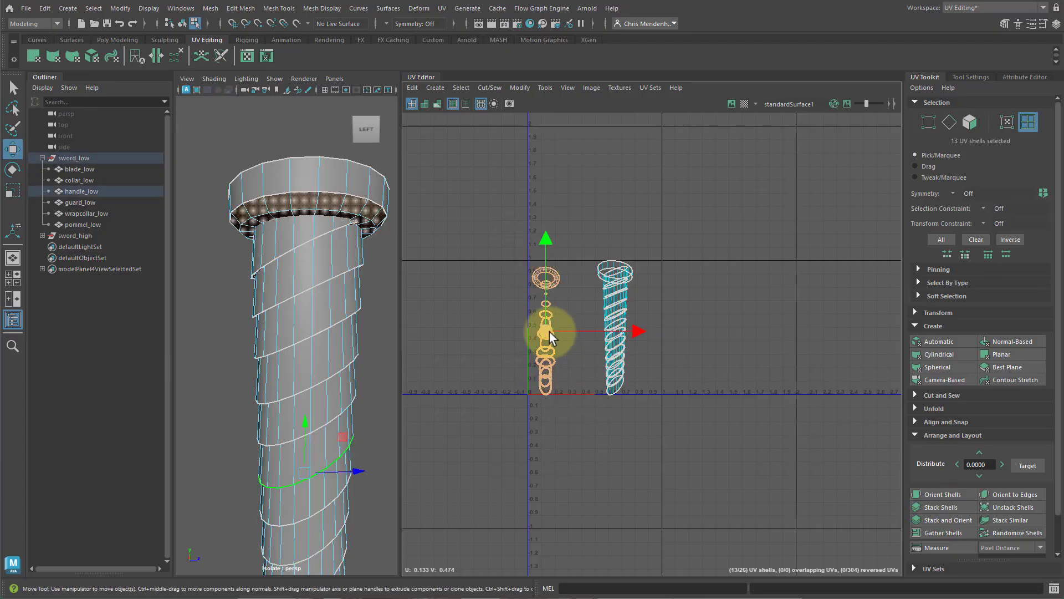
{"action": "left_click_drag", "start_coordinate": [550, 332], "coordinate": [469, 487]}
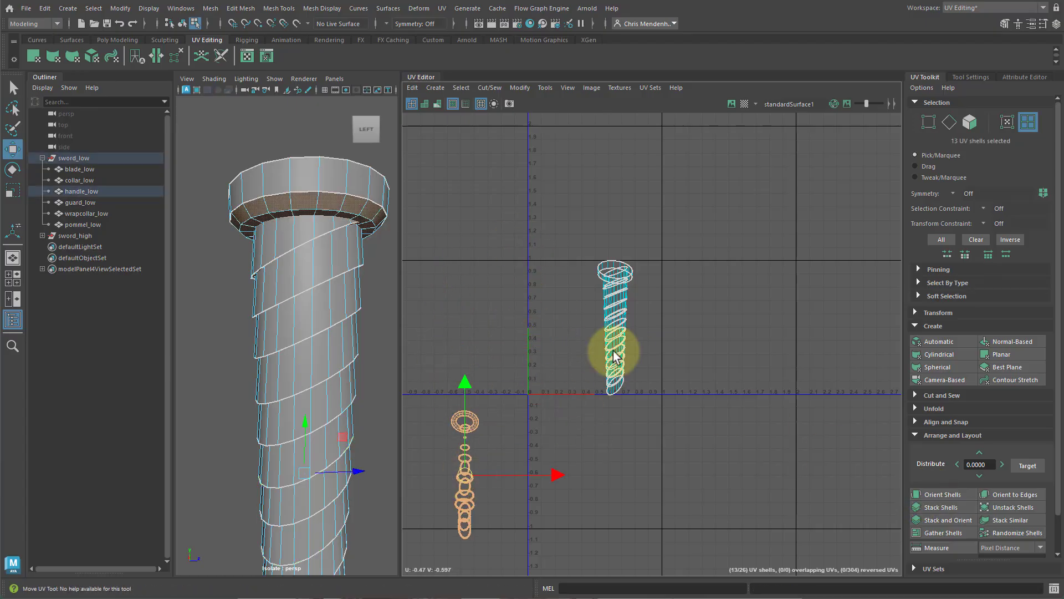
Select the handle's spiral strip shells and isolate them in the viewport to inspect them.
{"action": "left_click_drag", "start_coordinate": [576, 230], "coordinate": [635, 355]}
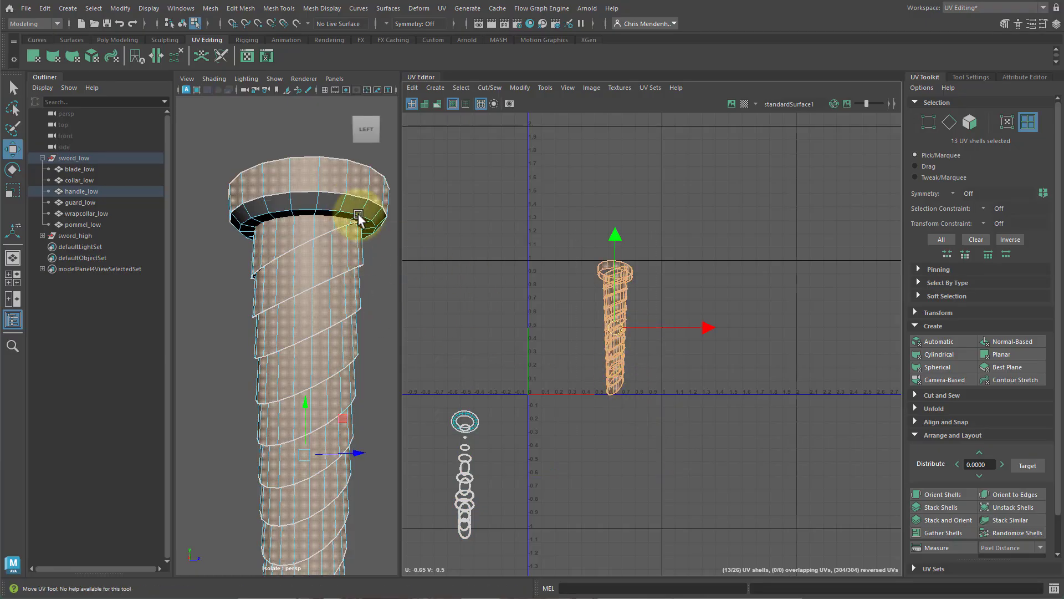
{"action": "key", "text": "ctrl+1"}
{"action": "key", "text": "ctrl+1"}
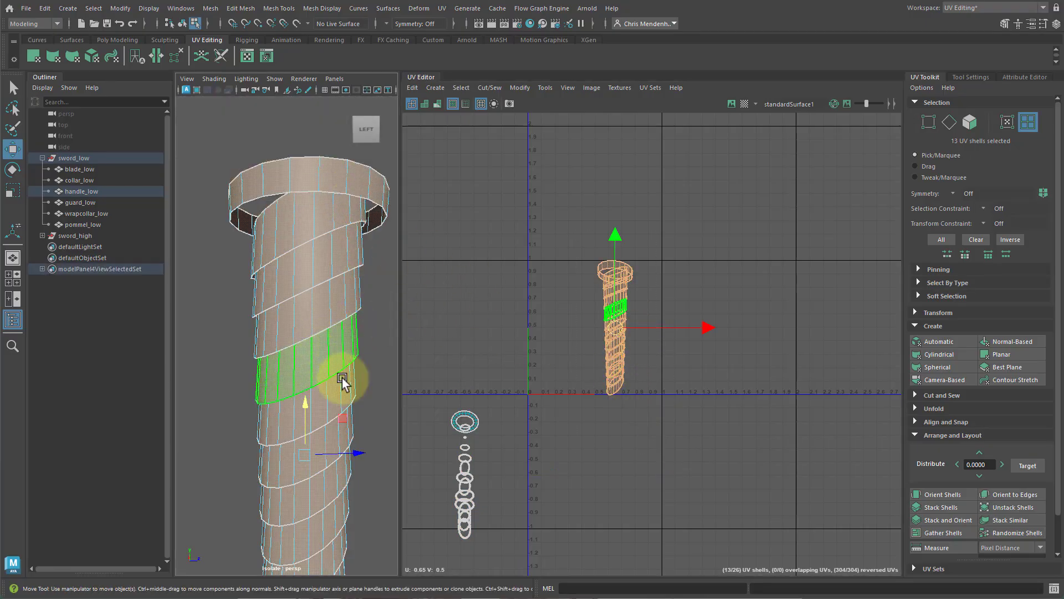
{"action": "mouse_move", "coordinate": [264, 412]}
{"action": "left_mouse_down", "text": "alt"}
{"action": "mouse_move", "coordinate": [297, 376]}
{"action": "mouse_move", "coordinate": [248, 368]}
{"action": "mouse_move", "coordinate": [221, 384]}
{"action": "mouse_move", "coordinate": [249, 398]}
{"action": "left_mouse_up", "text": "alt"}
{"action": "key", "text": "f"}
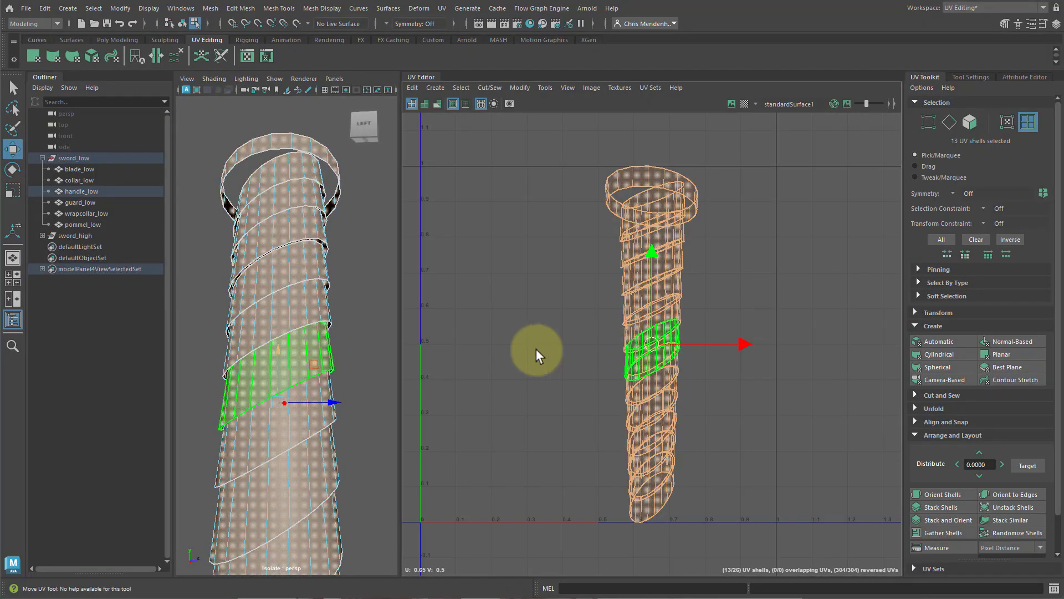
{"action": "left_click_drag", "start_coordinate": [344, 362], "coordinate": [375, 407], "text": "alt"}
{"action": "right_click_drag", "start_coordinate": [375, 407], "coordinate": [279, 390], "text": "alt"}
{"action": "key", "text": "ctrl+1"}
{"action": "key", "text": "ctrl+1"}
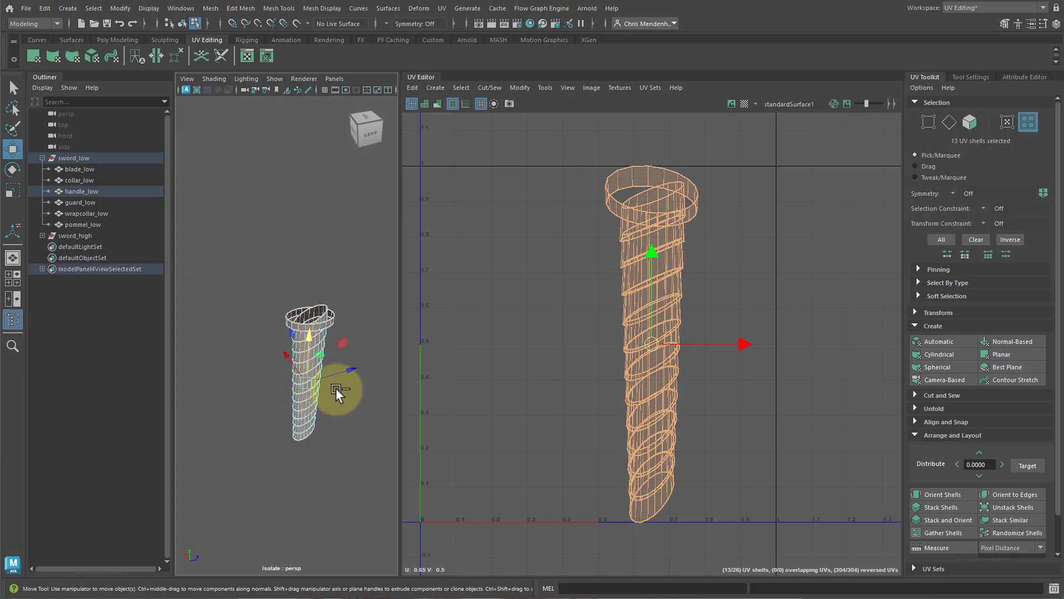
{"action": "left_click_drag", "start_coordinate": [282, 388], "coordinate": [323, 354], "text": "alt"}
{"action": "right_click_drag", "start_coordinate": [323, 353], "coordinate": [342, 289], "text": "alt"}
Select one vertical edge on each spiral strip down the handle and cut the UVs along them.
{"action": "left_click", "coordinate": [303, 245]}
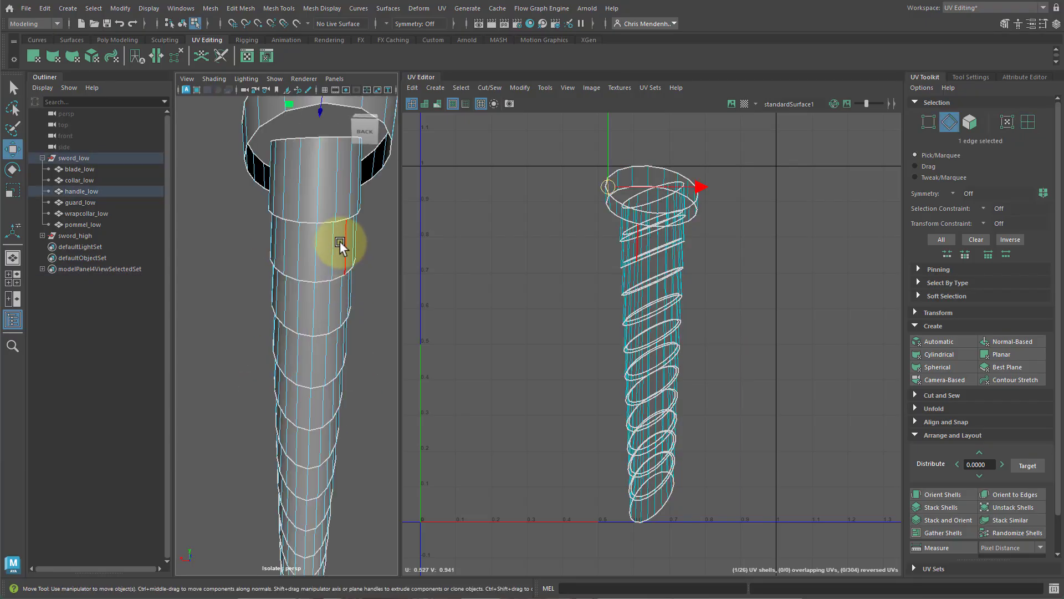
{"action": "left_click", "coordinate": [316, 189], "text": "shift"}
{"action": "left_click", "coordinate": [319, 249], "text": "shift"}
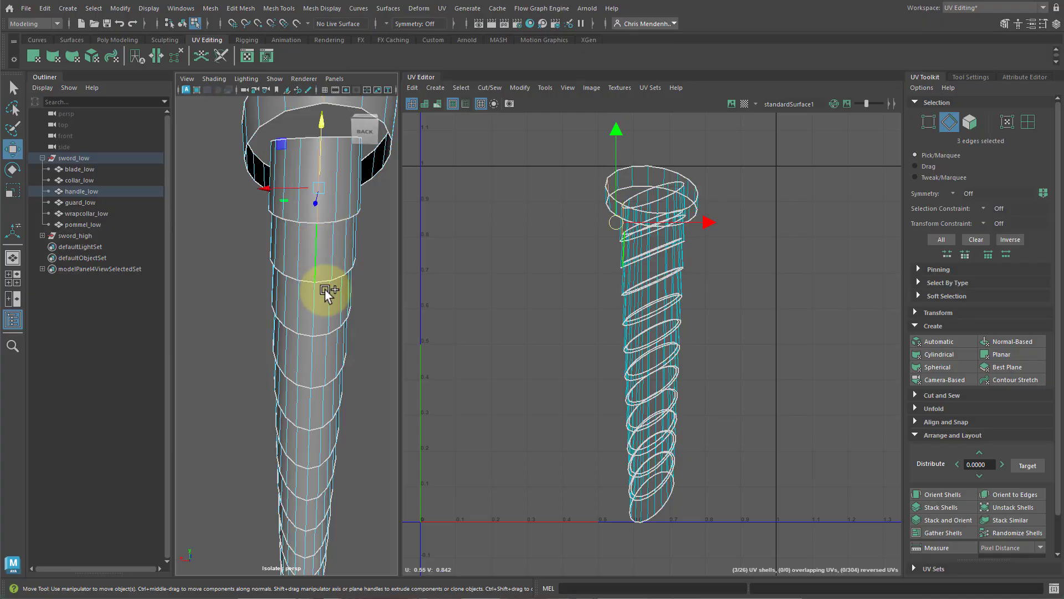
{"action": "left_click", "coordinate": [318, 305], "text": "shift"}
{"action": "left_click", "coordinate": [317, 357], "text": "shift"}
{"action": "left_click", "coordinate": [305, 410], "text": "shift"}
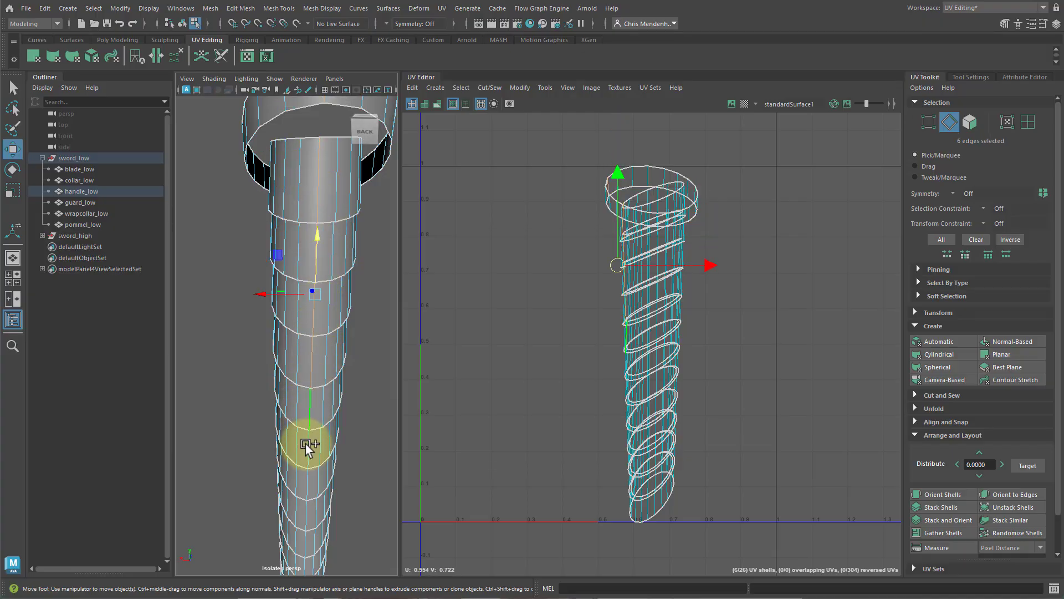
{"action": "left_click", "coordinate": [307, 449], "text": "shift"}
{"action": "middle_click_drag", "start_coordinate": [328, 480], "coordinate": [333, 310], "text": "alt"}
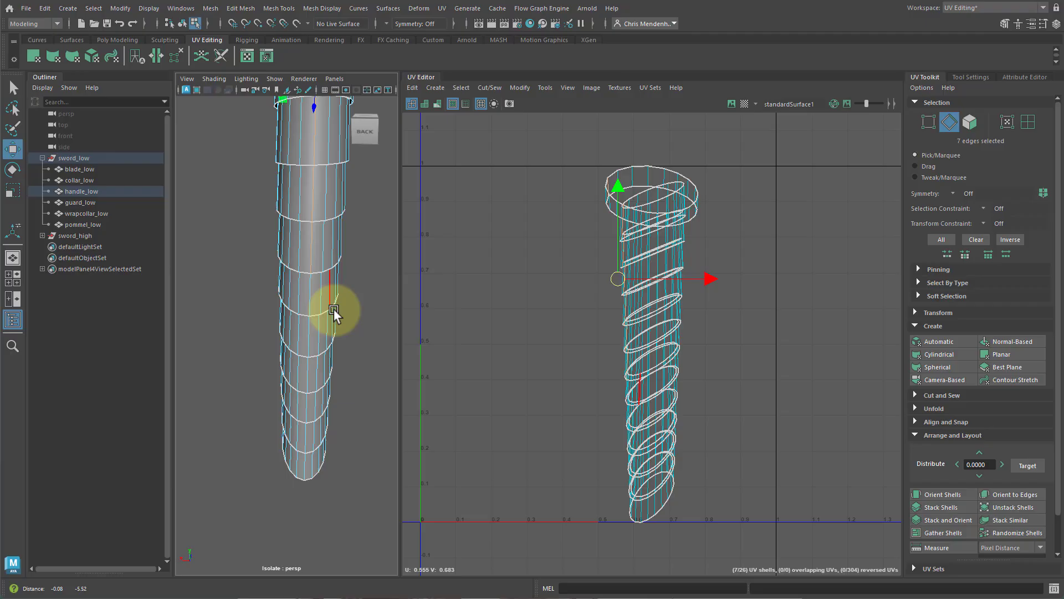
{"action": "left_click", "coordinate": [307, 295], "text": "shift"}
{"action": "left_click", "coordinate": [308, 332], "text": "shift"}
{"action": "left_click", "coordinate": [314, 402], "text": "shift"}
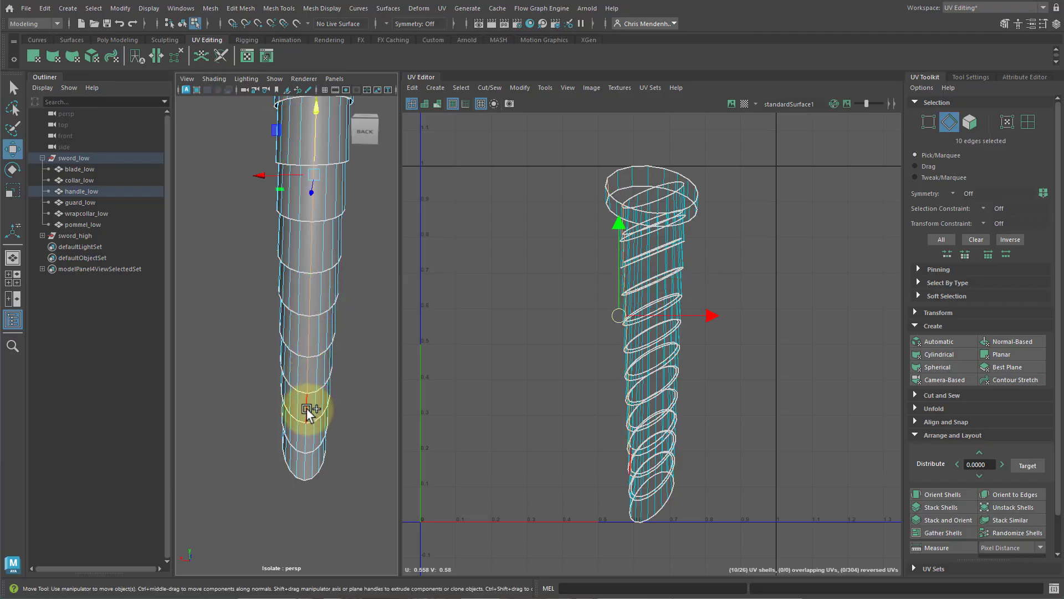
{"action": "left_click", "coordinate": [304, 434], "text": "shift"}
{"action": "left_click", "coordinate": [303, 466], "text": "shift"}
{"action": "left_click", "coordinate": [301, 468], "text": "shift"}
{"action": "left_click_drag", "start_coordinate": [324, 444], "coordinate": [351, 361], "text": "alt"}
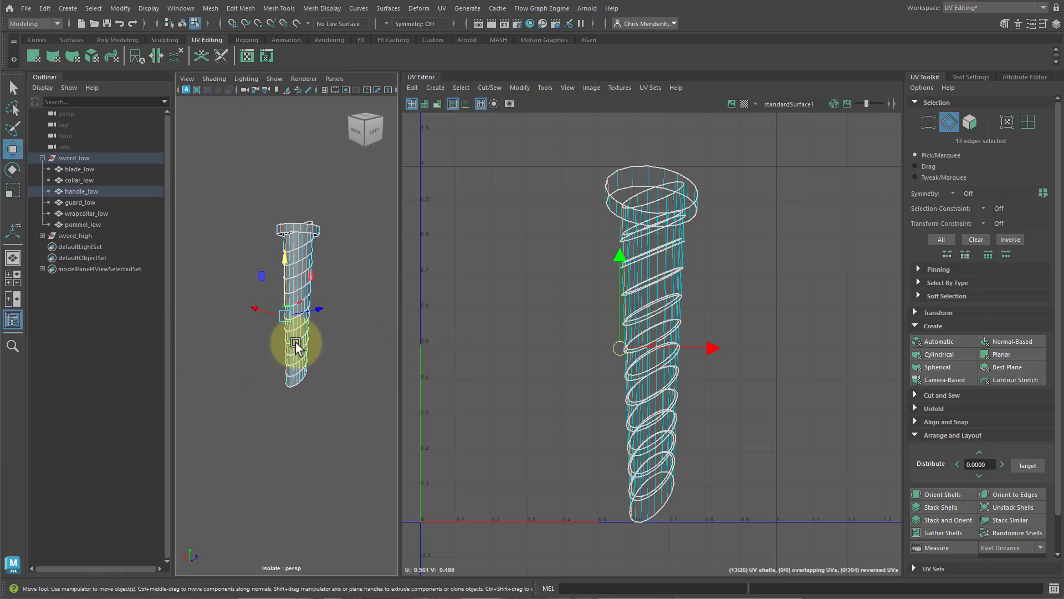
{"action": "left_click_drag", "start_coordinate": [240, 299], "coordinate": [313, 320], "text": "alt"}
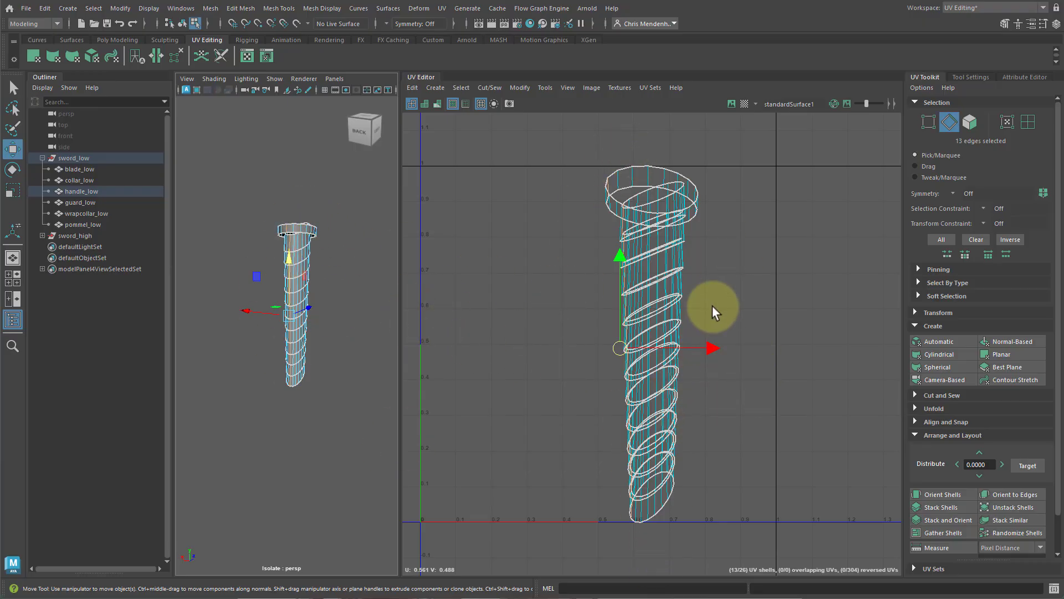
{"action": "right_click_drag", "start_coordinate": [760, 248], "coordinate": [723, 256], "text": "shift"}
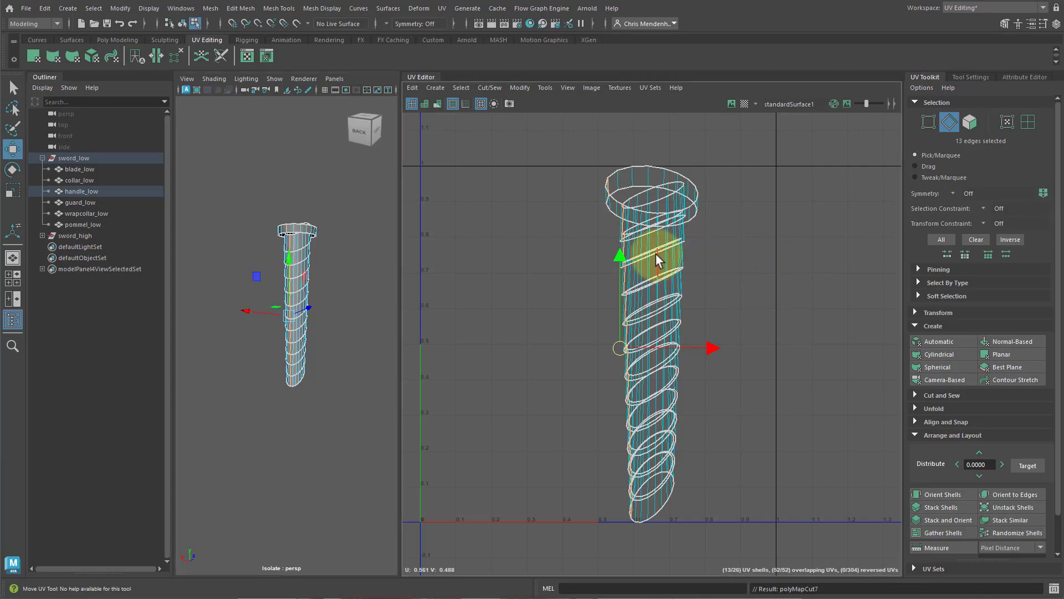
{"action": "right_click_drag", "start_coordinate": [656, 255], "coordinate": [616, 233]}
Select all the strip shells, unfold them and straighten them with Orient Shells.
{"action": "left_click_drag", "start_coordinate": [538, 178], "coordinate": [732, 533]}
{"action": "right_click_drag", "start_coordinate": [763, 464], "coordinate": [394, 397], "text": "shift"}
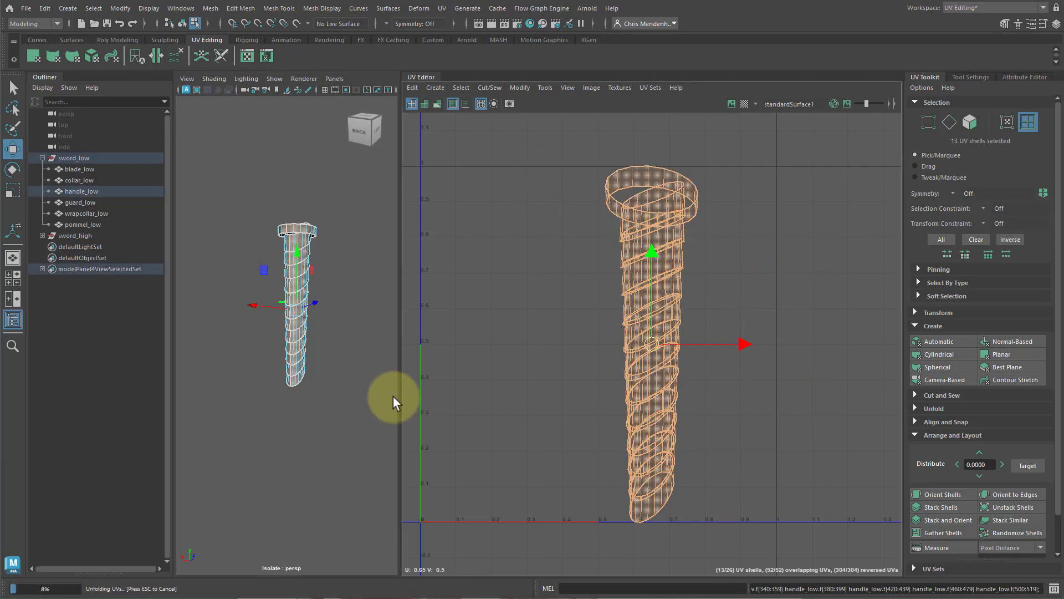
{"action": "scroll", "coordinate": [654, 361], "scroll_direction": "down", "scroll_amount": 4}
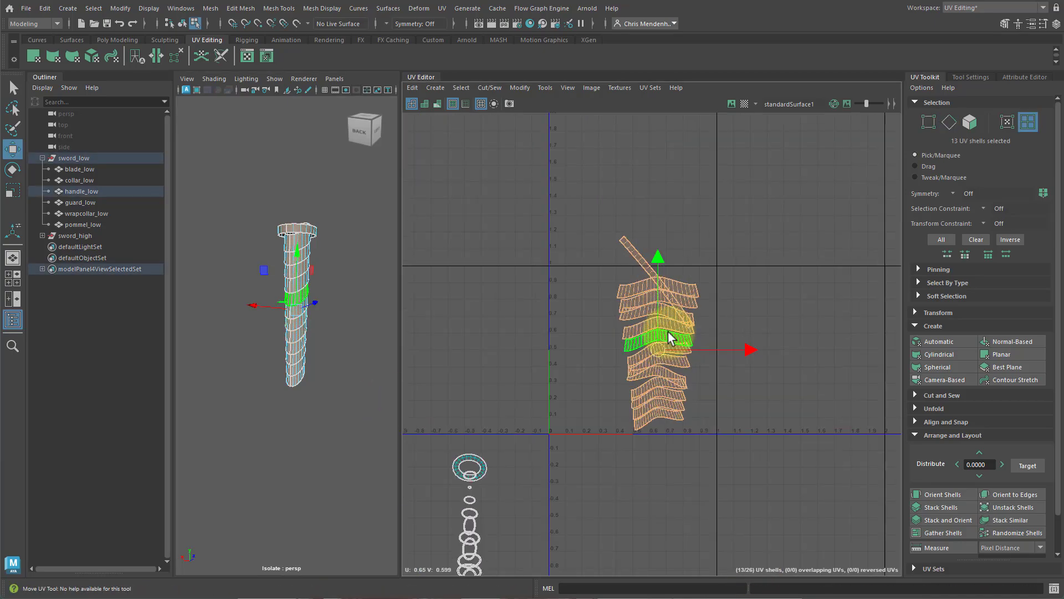
{"action": "left_click", "coordinate": [936, 494]}
Move the top strip shell aside and rotate the six lower strip shells by 90 degrees.
{"action": "left_click", "coordinate": [653, 371]}
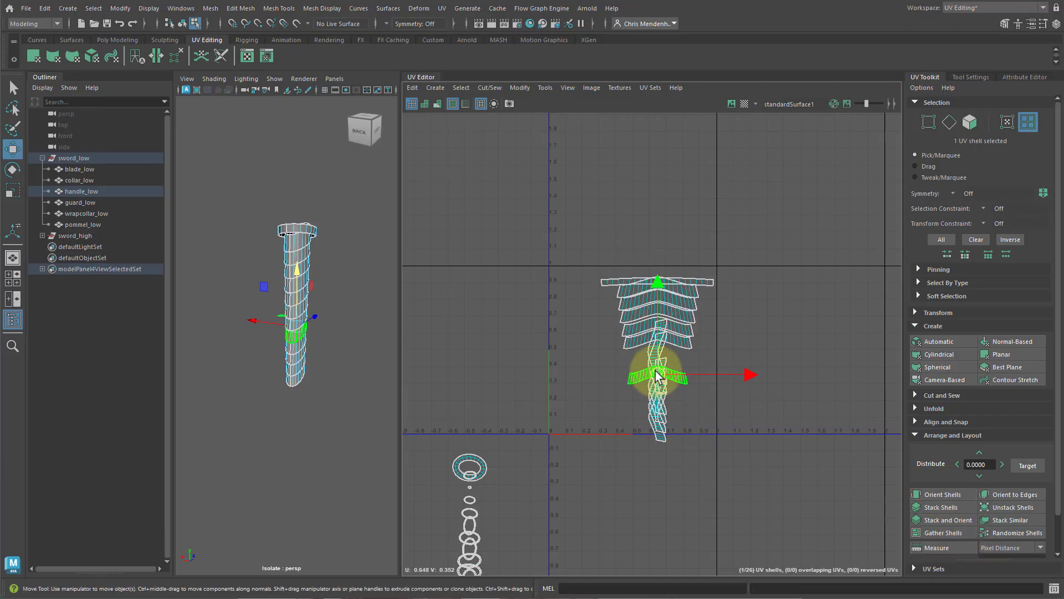
{"action": "left_click_drag", "start_coordinate": [652, 371], "coordinate": [575, 287]}
{"action": "left_click_drag", "start_coordinate": [683, 489], "coordinate": [624, 354]}
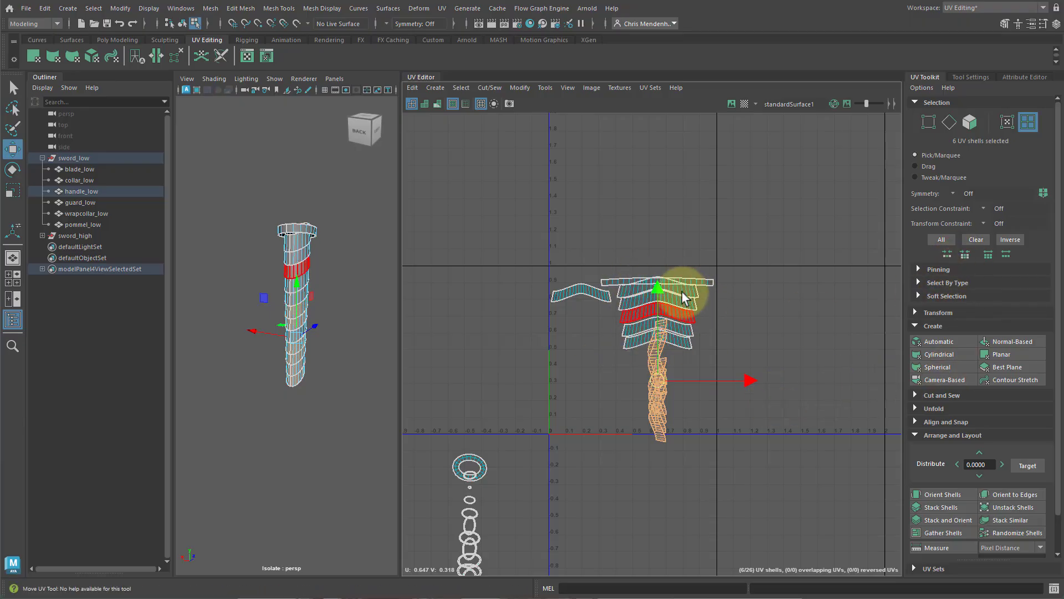
{"action": "left_click", "coordinate": [923, 315]}
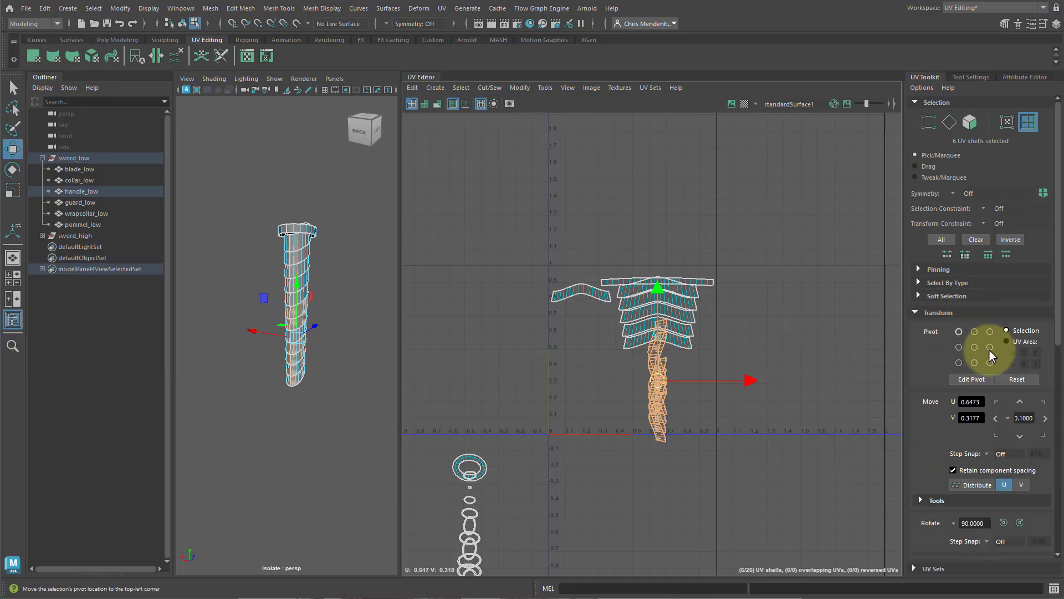
{"action": "left_click", "coordinate": [1020, 521]}
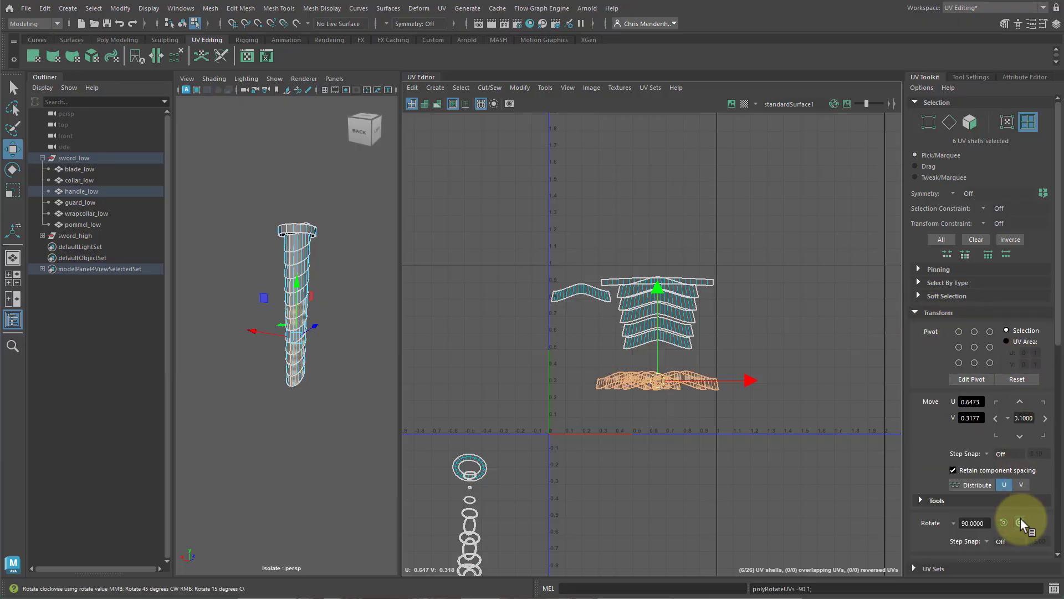
Select all the handle's strip shells and move them to the lower right of the UV space.
{"action": "left_click", "coordinate": [738, 441]}
{"action": "left_click_drag", "start_coordinate": [535, 253], "coordinate": [765, 461]}
{"action": "left_click_drag", "start_coordinate": [638, 330], "coordinate": [836, 492]}
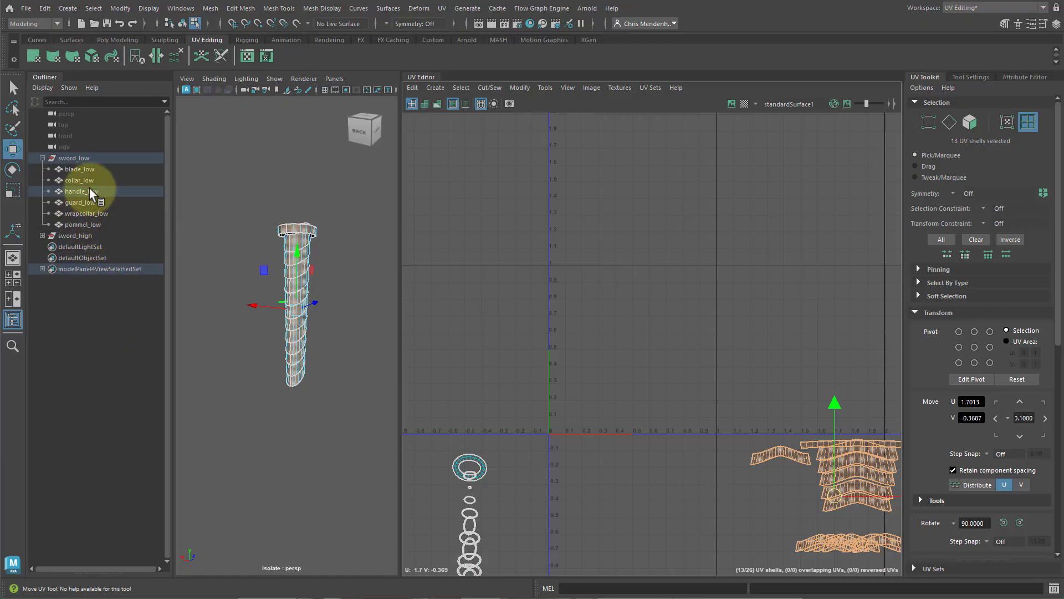
Select the guard mesh, isolate it in the viewport and orbit around it to inspect it.
{"action": "left_click", "coordinate": [75, 201]}
{"action": "key", "text": "ctrl+1"}
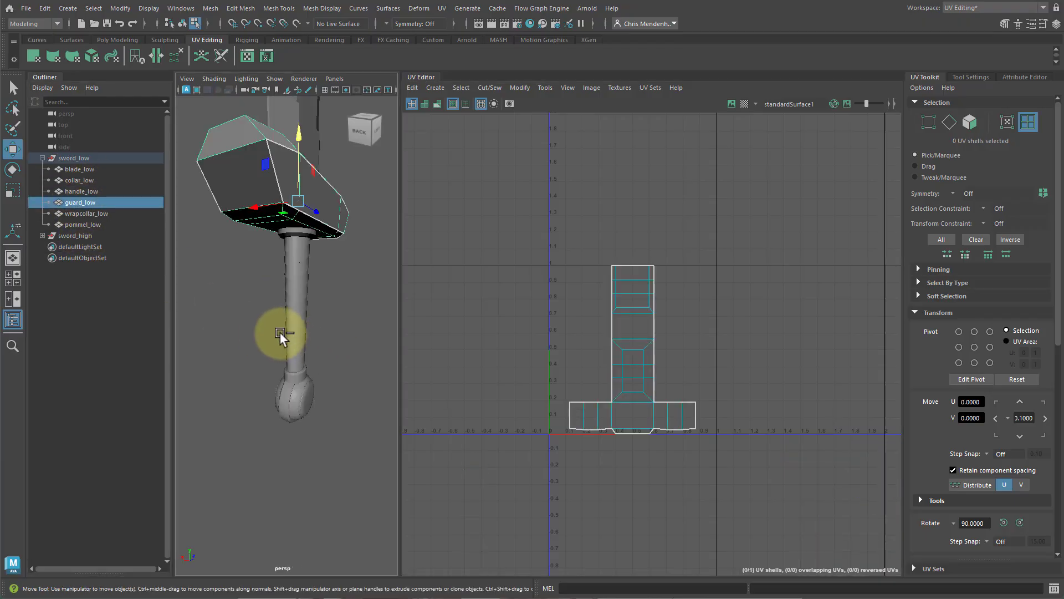
{"action": "key", "text": "ctrl+1"}
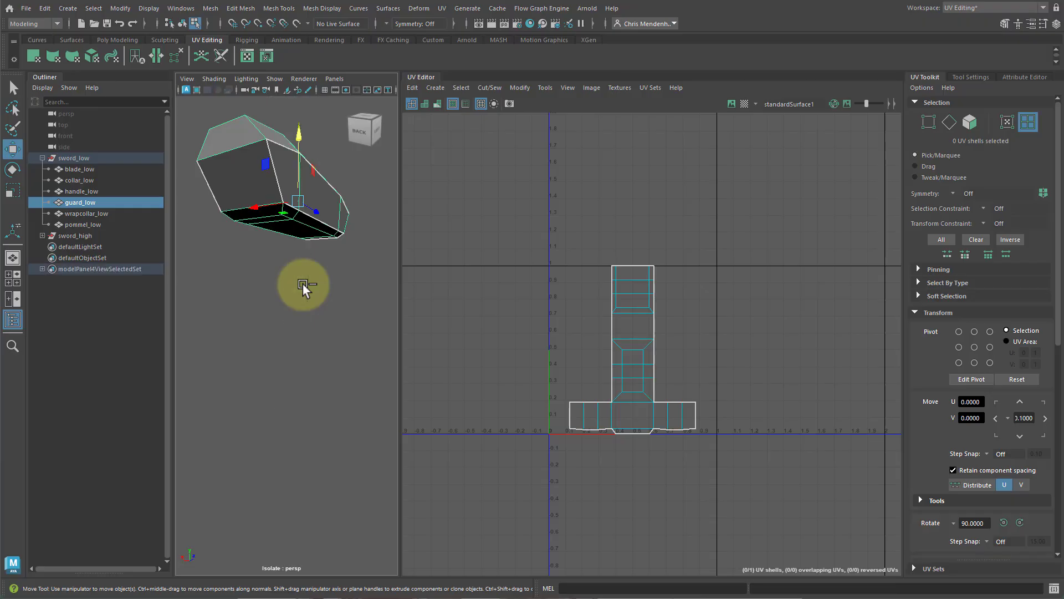
{"action": "key", "text": "f"}
{"action": "left_click_drag", "start_coordinate": [341, 355], "coordinate": [288, 357], "text": "alt"}
{"action": "right_click_drag", "start_coordinate": [226, 376], "coordinate": [287, 381], "text": "alt"}
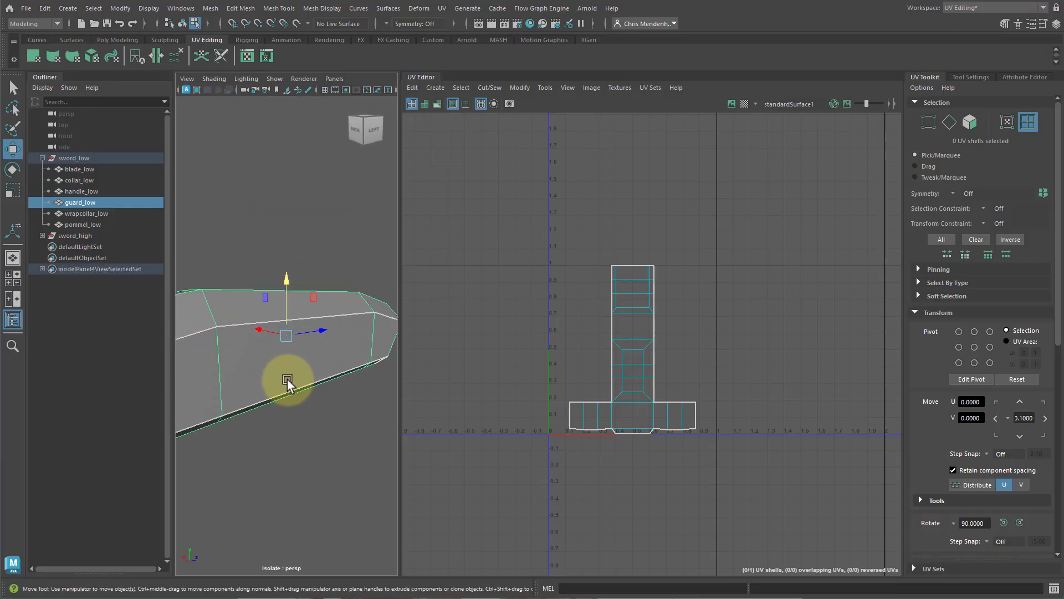
{"action": "left_click_drag", "start_coordinate": [287, 381], "coordinate": [305, 382], "text": "alt"}
{"action": "middle_click_drag", "start_coordinate": [305, 381], "coordinate": [352, 380], "text": "alt"}
{"action": "right_click_drag", "start_coordinate": [352, 380], "coordinate": [335, 381], "text": "alt"}
{"action": "left_click_drag", "start_coordinate": [334, 382], "coordinate": [311, 386], "text": "alt"}
Apply a Camera-Based UV projection to the guard mesh.
{"action": "left_click", "coordinate": [924, 314]}
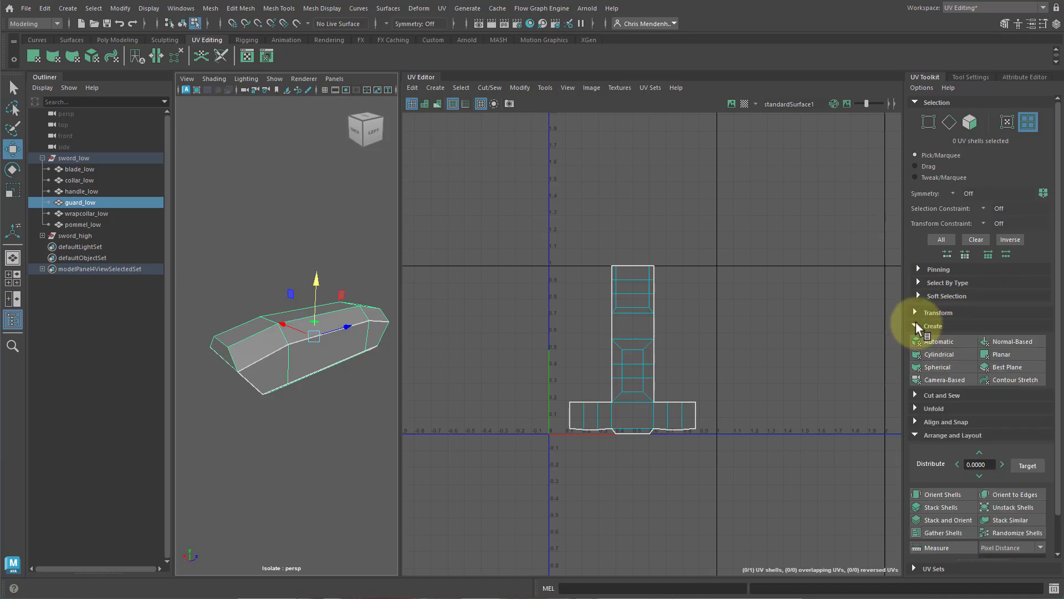
{"action": "left_click", "coordinate": [916, 325]}
{"action": "left_click", "coordinate": [916, 379]}
{"action": "left_click", "coordinate": [932, 327]}
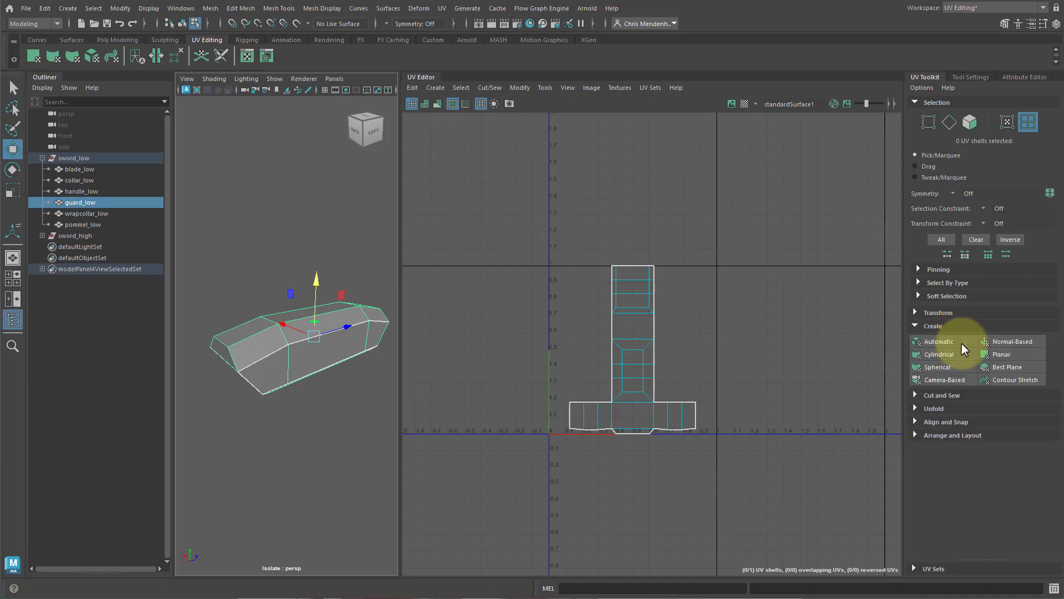
{"action": "left_click", "coordinate": [943, 380]}
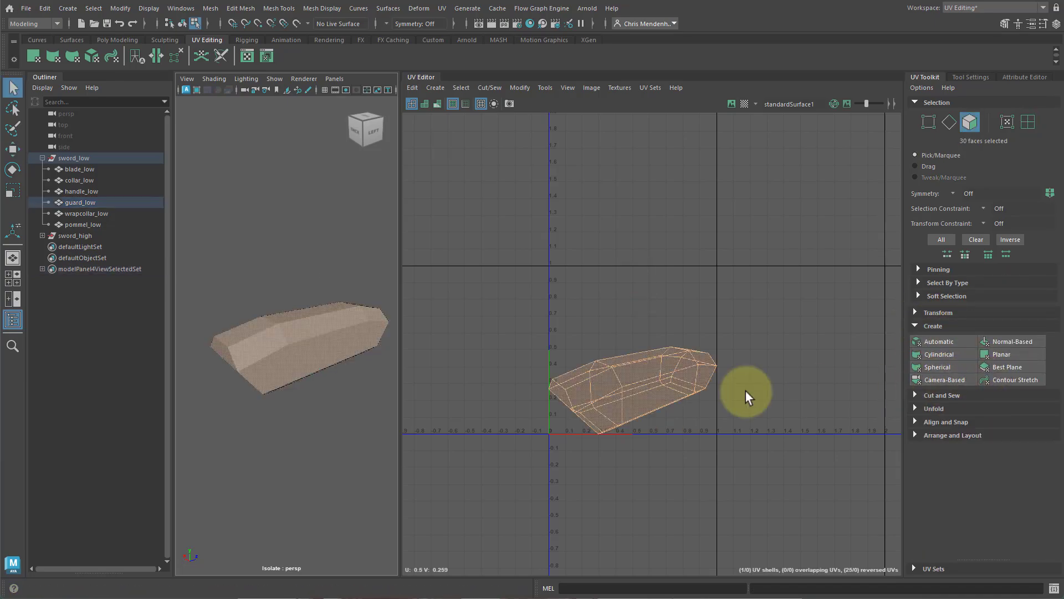
Select seam edges along one end and the lower rim of the guard.
{"action": "right_click_drag", "start_coordinate": [295, 369], "coordinate": [316, 328]}
{"action": "left_click_drag", "start_coordinate": [327, 356], "coordinate": [266, 340], "text": "alt"}
{"action": "scroll", "coordinate": [287, 356], "scroll_direction": "up", "scroll_amount": 3}
{"action": "double_click", "coordinate": [263, 352]}
{"action": "left_click", "coordinate": [308, 361], "text": "ctrl"}
{"action": "left_click_drag", "start_coordinate": [363, 435], "coordinate": [350, 418], "text": "alt"}
{"action": "left_click", "coordinate": [292, 350], "text": "shift"}
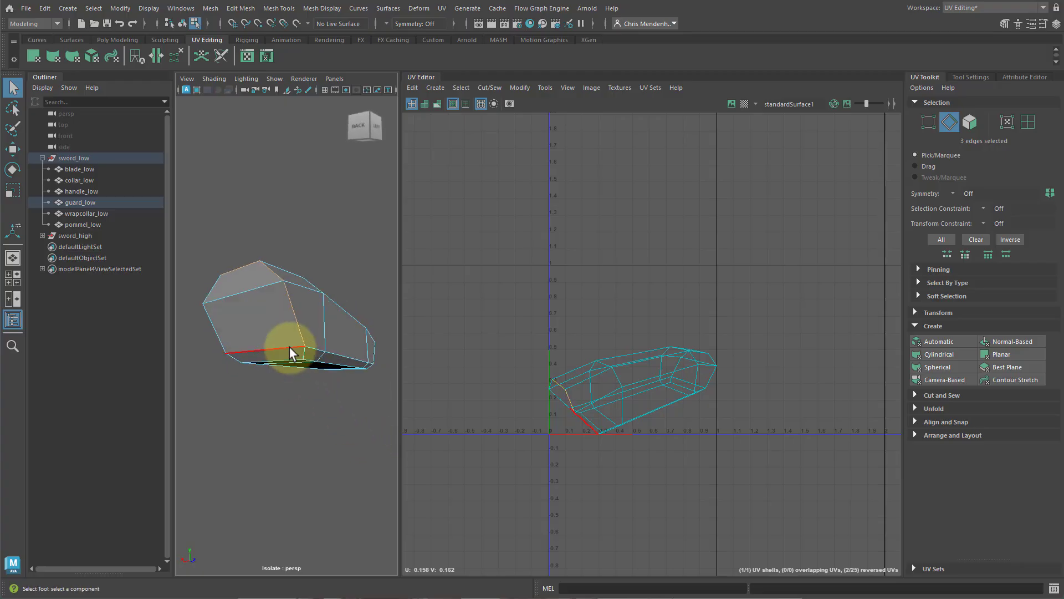
{"action": "double_click", "coordinate": [290, 350], "text": "shift"}
{"action": "mouse_move", "coordinate": [291, 351]}
{"action": "left_mouse_down", "text": "alt"}
{"action": "mouse_move", "coordinate": [301, 408]}
{"action": "mouse_move", "coordinate": [150, 428]}
{"action": "mouse_move", "coordinate": [345, 440]}
{"action": "mouse_move", "coordinate": [309, 361]}
{"action": "left_mouse_up", "text": "alt"}
{"action": "left_click", "coordinate": [288, 334], "text": "shift"}
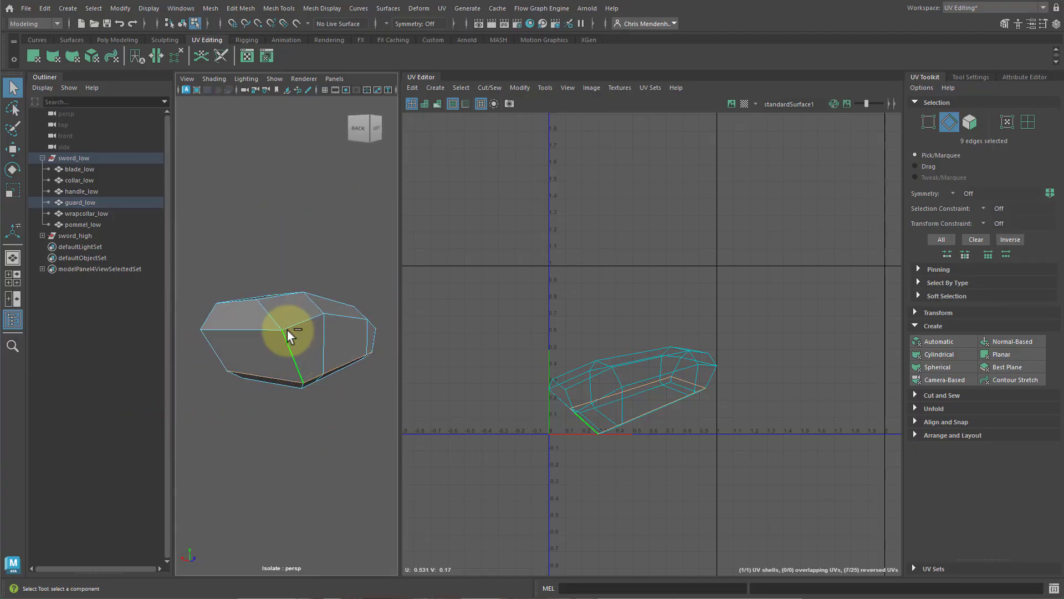
{"action": "left_click", "coordinate": [270, 312], "text": "shift"}
{"action": "left_click_drag", "start_coordinate": [249, 301], "coordinate": [353, 405], "text": "alt"}
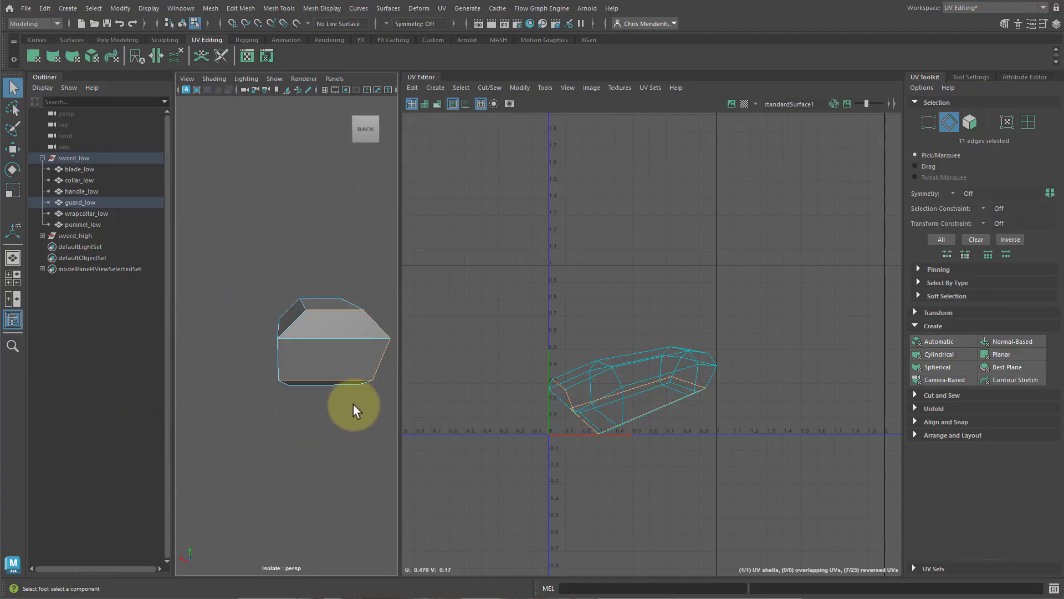
Add seam edges around the guard's other end and bottom perimeter, then cut the UVs along them.
{"action": "left_click", "coordinate": [292, 327], "text": "shift"}
{"action": "left_click_drag", "start_coordinate": [311, 440], "coordinate": [330, 417], "text": "alt"}
{"action": "left_click", "coordinate": [349, 342], "text": "shift"}
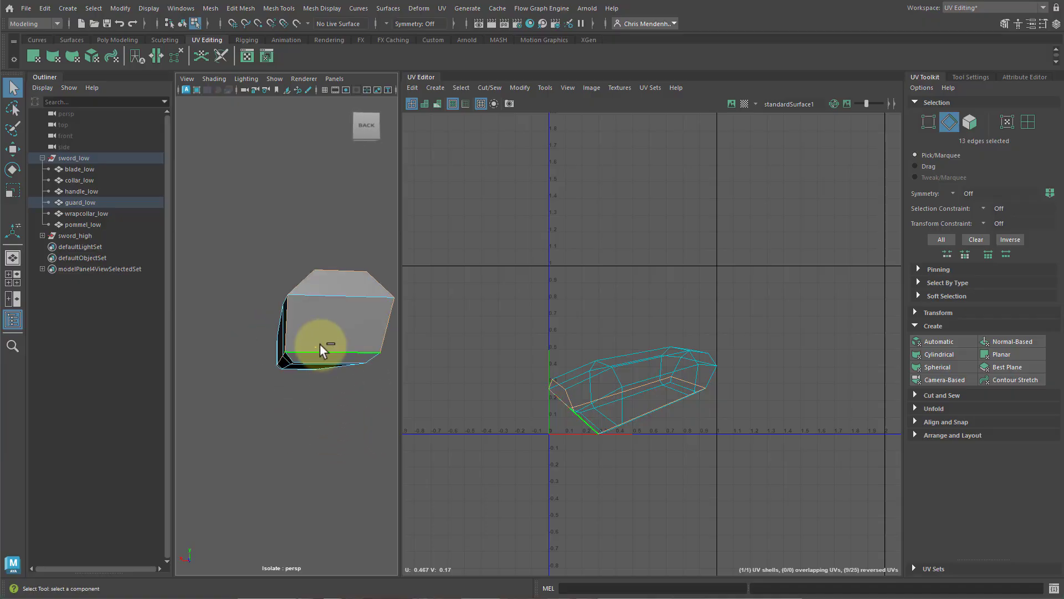
{"action": "left_click", "coordinate": [329, 351], "text": "ctrl"}
{"action": "left_click_drag", "start_coordinate": [330, 468], "coordinate": [307, 450], "text": "alt"}
{"action": "left_click", "coordinate": [347, 291], "text": "shift"}
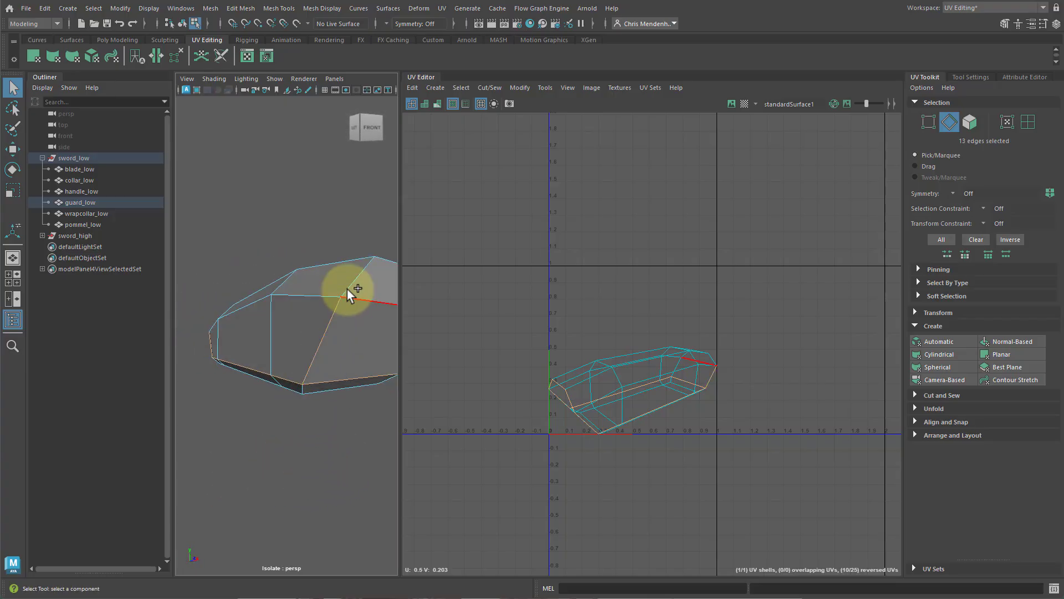
{"action": "left_click", "coordinate": [350, 287], "text": "shift"}
{"action": "left_click_drag", "start_coordinate": [348, 355], "coordinate": [312, 361], "text": "alt"}
{"action": "left_click", "coordinate": [307, 290], "text": "shift"}
{"action": "left_click_drag", "start_coordinate": [356, 388], "coordinate": [368, 338], "text": "alt"}
{"action": "left_click", "coordinate": [268, 307], "text": "shift"}
{"action": "left_click", "coordinate": [284, 356], "text": "shift"}
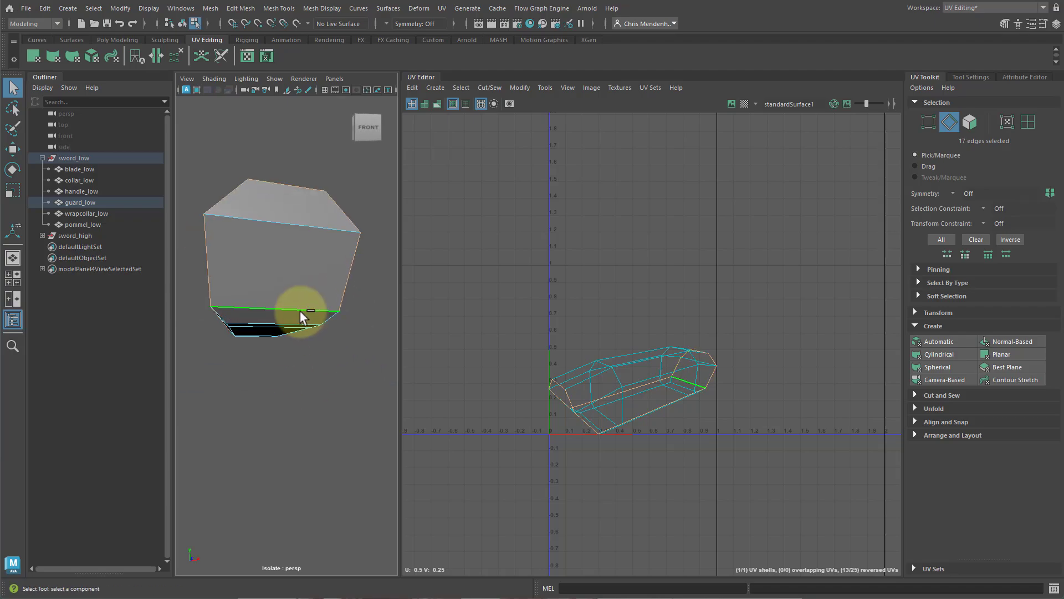
{"action": "left_click", "coordinate": [301, 310], "text": "shift"}
{"action": "left_click_drag", "start_coordinate": [311, 410], "coordinate": [454, 427], "text": "alt"}
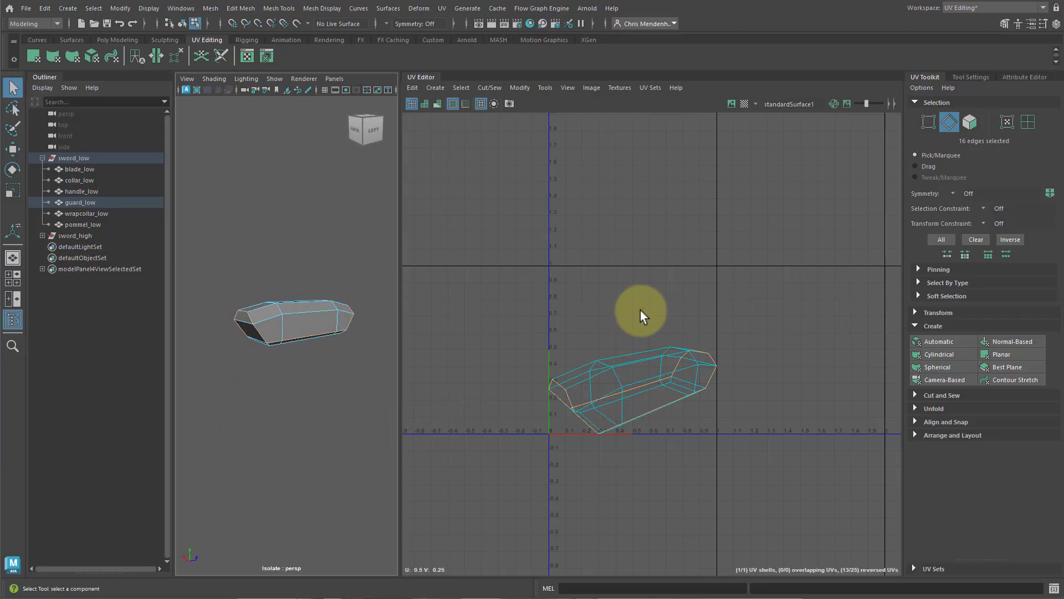
{"action": "right_click_drag", "start_coordinate": [638, 303], "coordinate": [596, 314], "text": "shift"}
{"action": "key", "text": "w"}
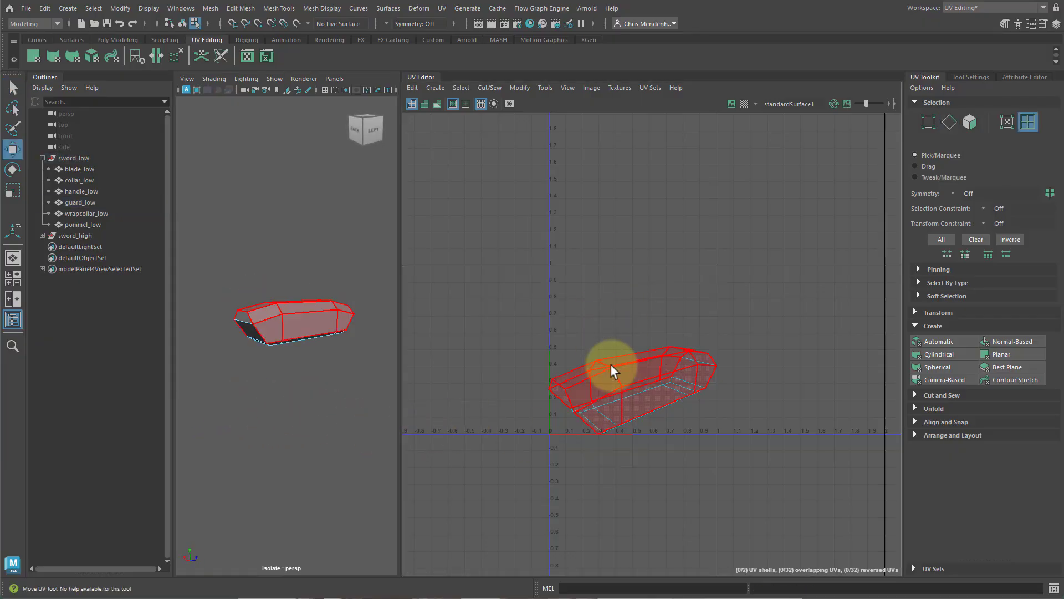
Select both guard shells and unfold them.
{"action": "left_click", "coordinate": [610, 365]}
{"action": "left_click_drag", "start_coordinate": [631, 389], "coordinate": [619, 315]}
{"action": "left_click", "coordinate": [627, 412]}
{"action": "left_click_drag", "start_coordinate": [714, 465], "coordinate": [653, 334]}
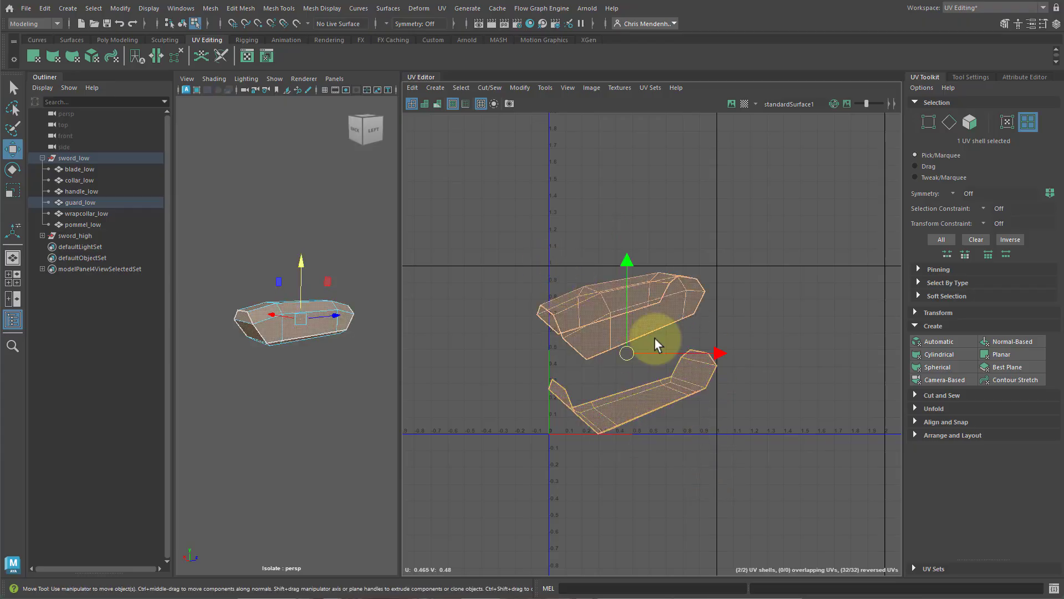
{"action": "right_click_drag", "start_coordinate": [654, 338], "coordinate": [399, 333], "text": "shift"}
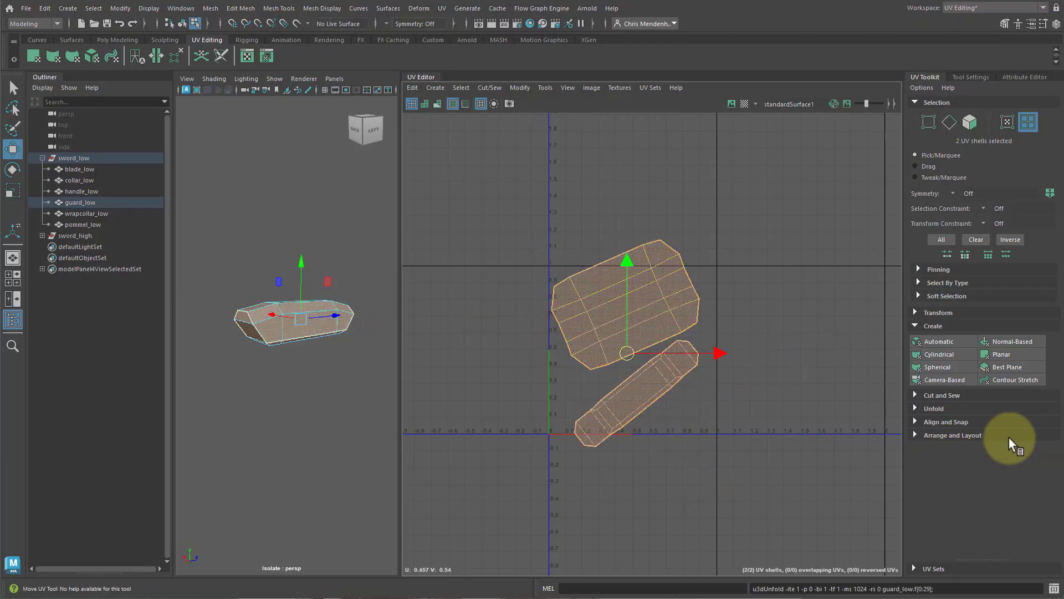
Orient the two guard shells upright and move them down and to the left in UV space.
{"action": "left_click", "coordinate": [950, 436]}
{"action": "left_click", "coordinate": [932, 492]}
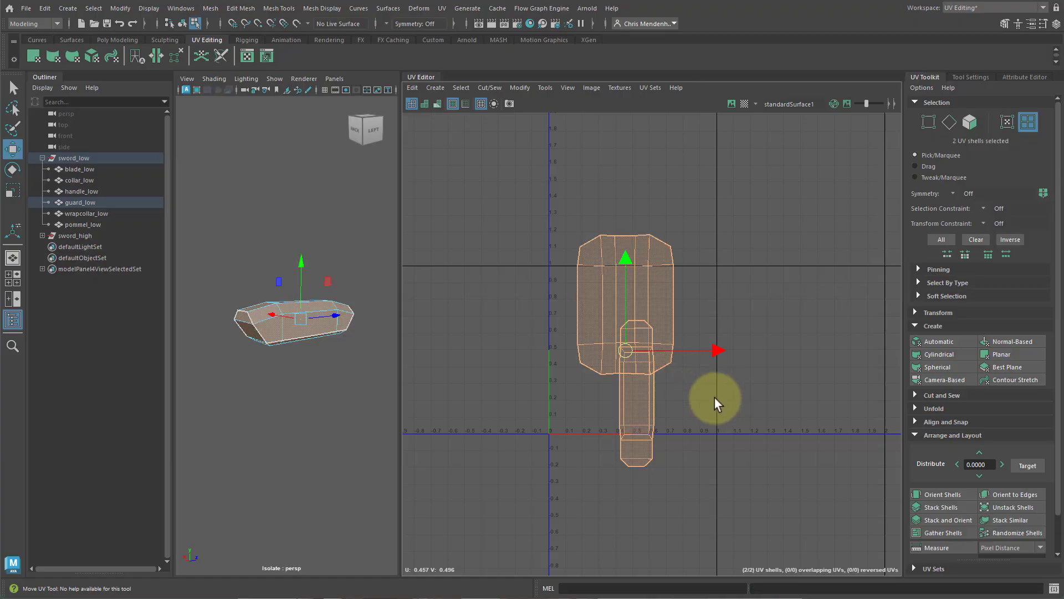
{"action": "left_click", "coordinate": [714, 398]}
{"action": "left_click_drag", "start_coordinate": [527, 289], "coordinate": [646, 426]}
{"action": "left_click_drag", "start_coordinate": [633, 351], "coordinate": [527, 536]}
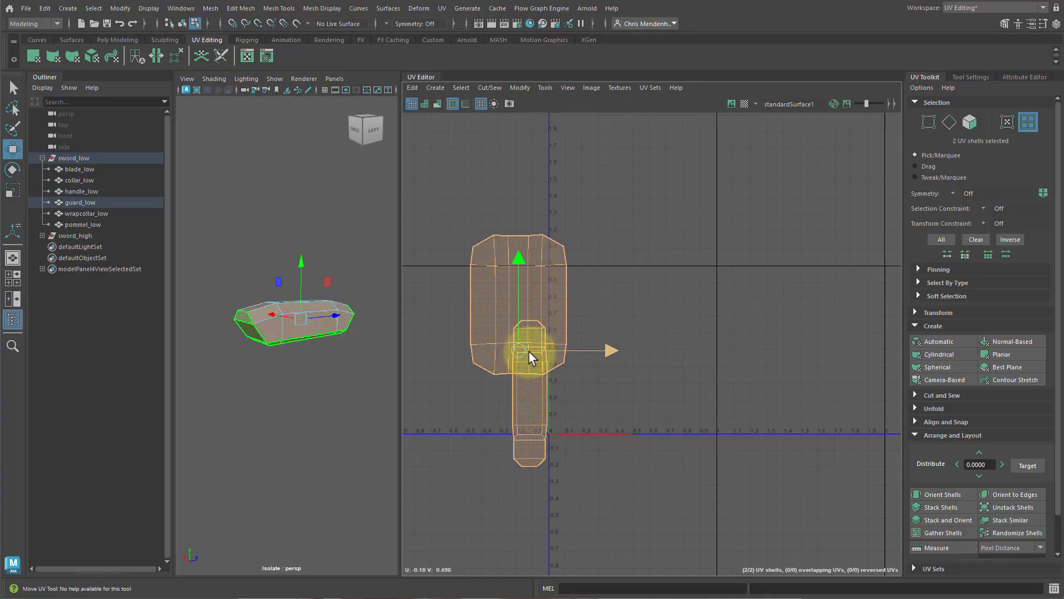
{"action": "left_click_drag", "start_coordinate": [529, 352], "coordinate": [478, 506]}
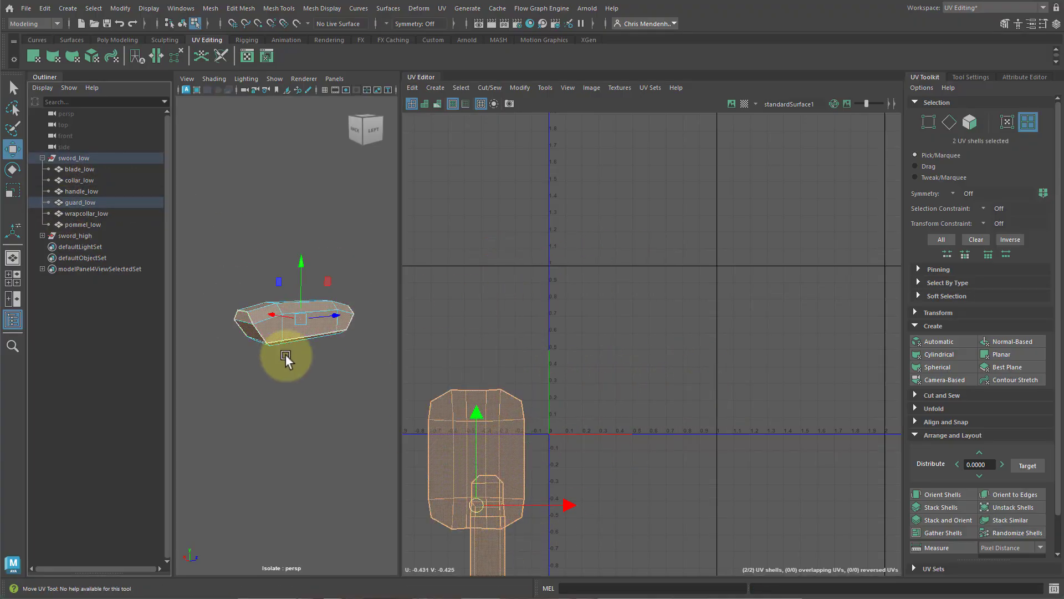
Isolate the wrap collar, apply a Camera-Based projection, and cut its UVs along the top rim loop and one vertical edge.
{"action": "left_click", "coordinate": [114, 212]}
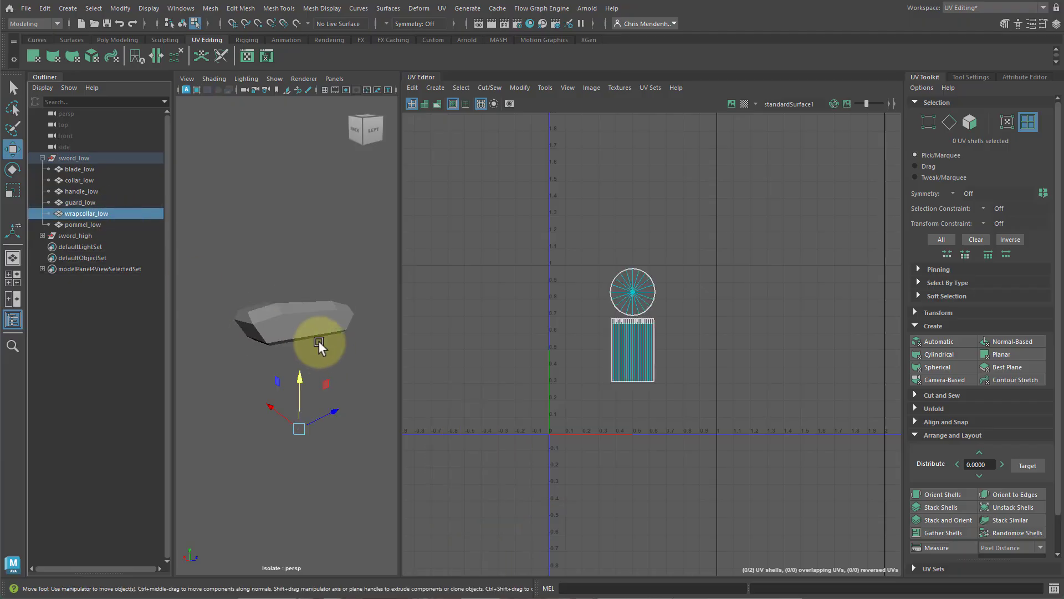
{"action": "key", "text": "ctrl+1"}
{"action": "key", "text": "ctrl+1"}
{"action": "key", "text": "f"}
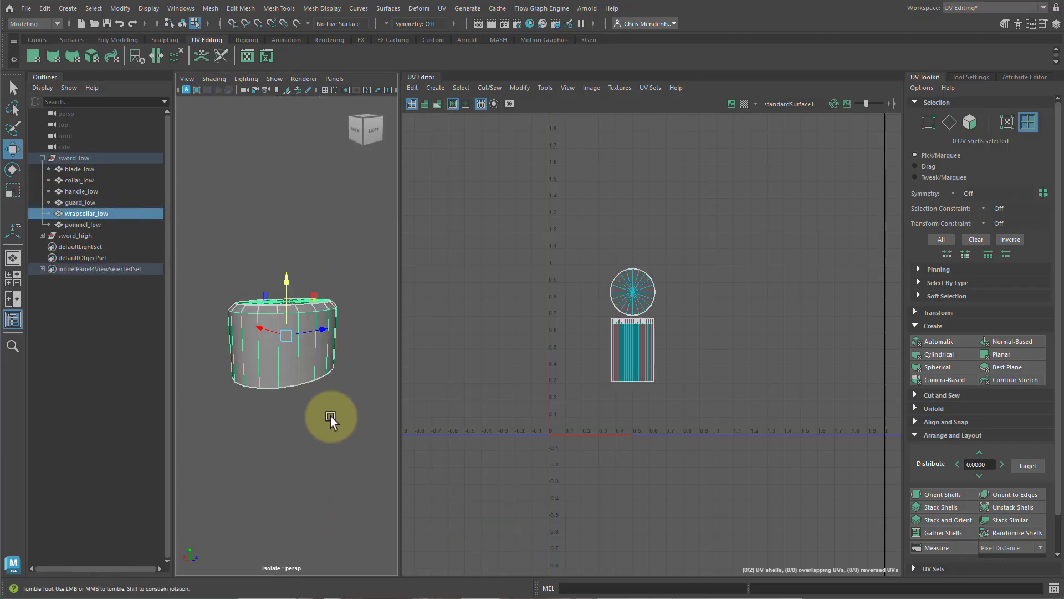
{"action": "left_click_drag", "start_coordinate": [330, 416], "coordinate": [365, 419], "text": "alt"}
{"action": "scroll", "coordinate": [332, 377], "scroll_direction": "up", "scroll_amount": 4}
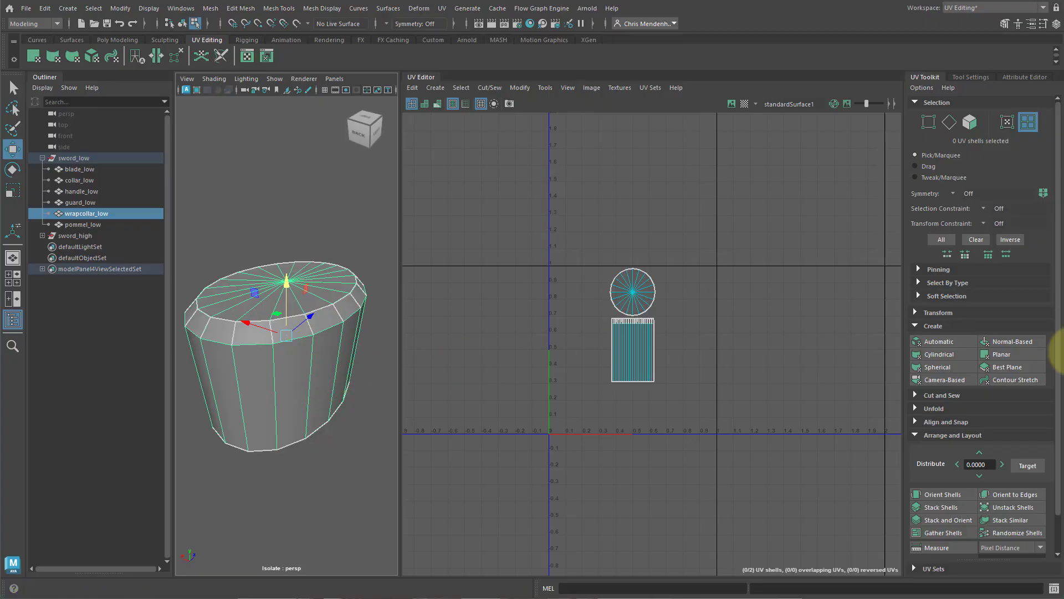
{"action": "left_click", "coordinate": [945, 380]}
{"action": "key", "text": "F10"}
{"action": "double_click", "coordinate": [288, 340]}
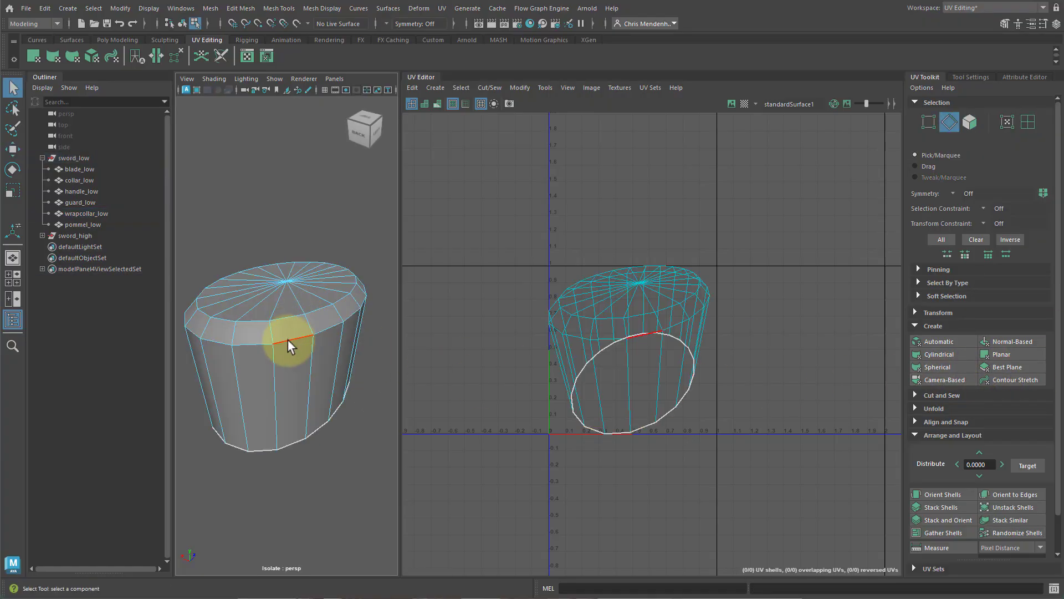
{"action": "key", "text": "w"}
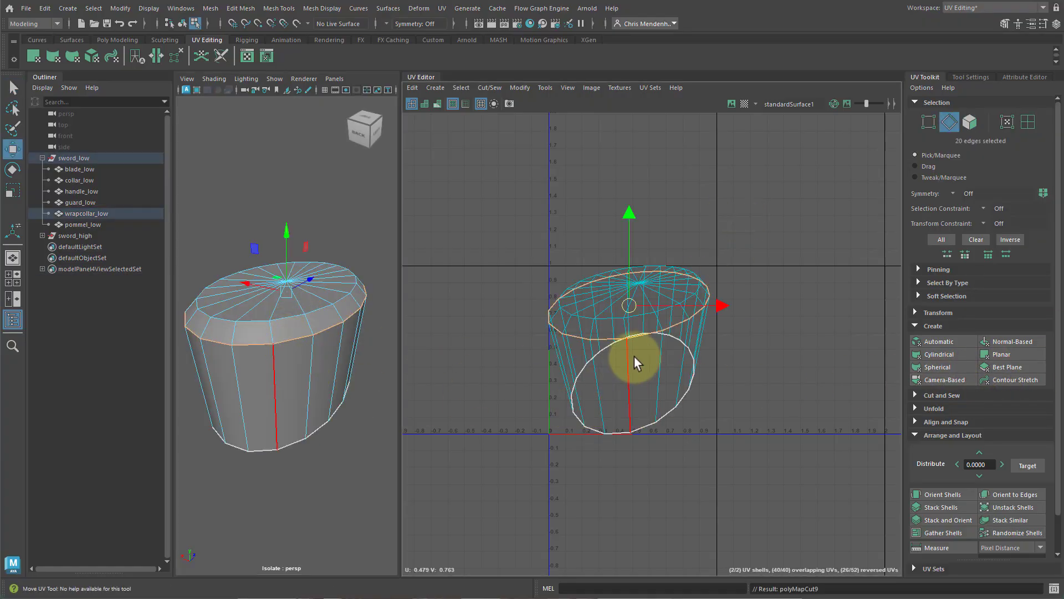
Unfold the wrap collar's top cap shell, move it up and to the right, and orient it.
{"action": "right_click_drag", "start_coordinate": [634, 357], "coordinate": [631, 309], "text": "shift"}
{"action": "left_click", "coordinate": [636, 350]}
{"action": "left_click_drag", "start_coordinate": [636, 349], "coordinate": [613, 454]}
{"action": "left_click", "coordinate": [643, 299]}
{"action": "key", "text": "ctrl+u"}
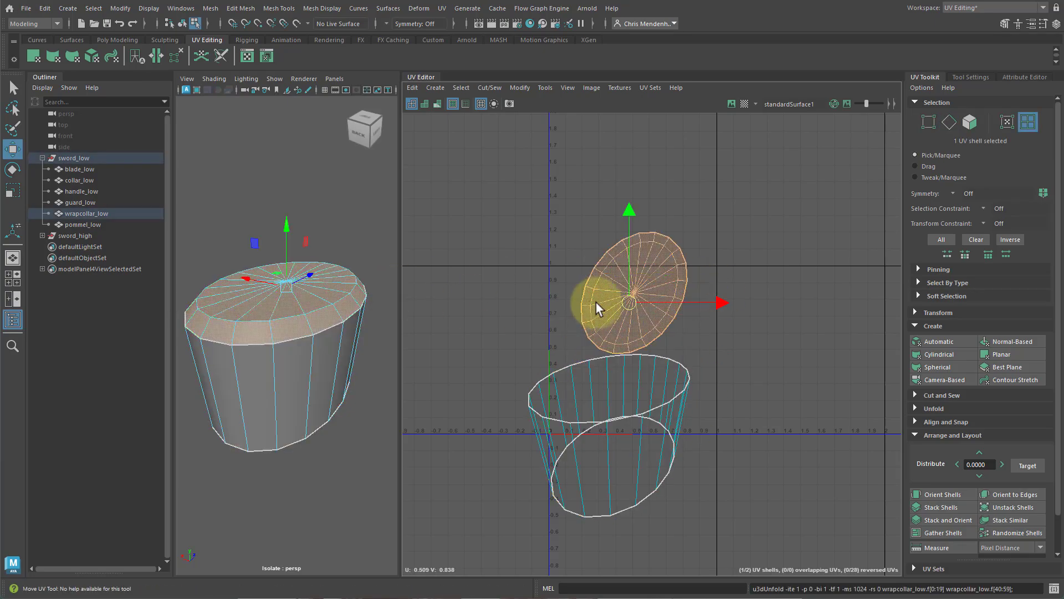
{"action": "left_click_drag", "start_coordinate": [630, 301], "coordinate": [795, 268]}
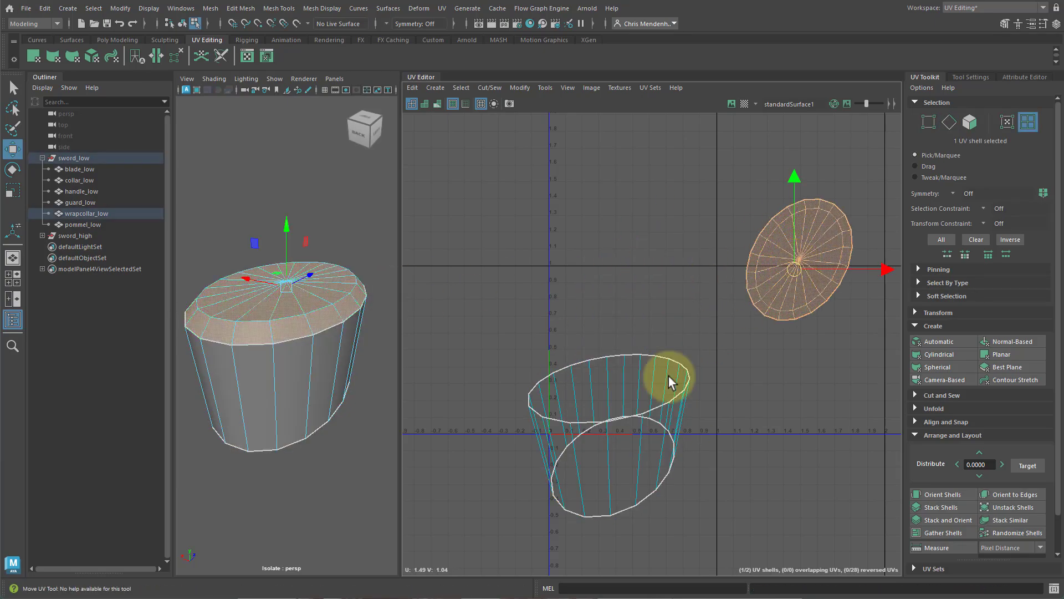
{"action": "left_click", "coordinate": [941, 494]}
Unfold the wrap collar's side shell, orient it upright and move it beside the cap shell.
{"action": "left_click", "coordinate": [587, 482]}
{"action": "left_click_drag", "start_coordinate": [334, 407], "coordinate": [304, 409], "text": "alt"}
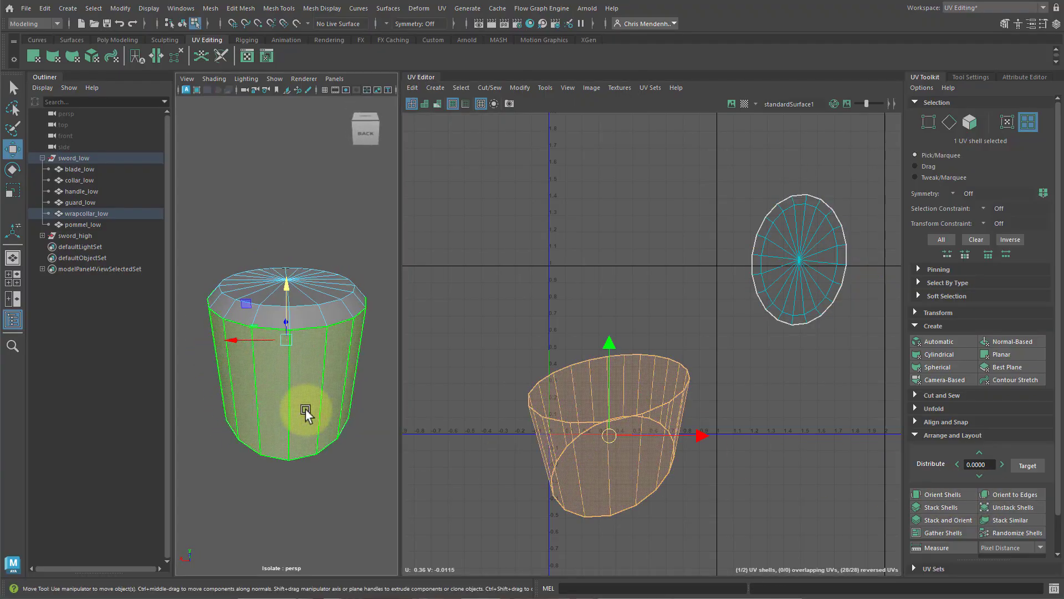
{"action": "right_click_drag", "start_coordinate": [305, 411], "coordinate": [300, 368]}
{"action": "left_click", "coordinate": [290, 400]}
{"action": "right_click_drag", "start_coordinate": [609, 417], "coordinate": [607, 434]}
{"action": "right_click_drag", "start_coordinate": [514, 452], "coordinate": [335, 467], "text": "shift"}
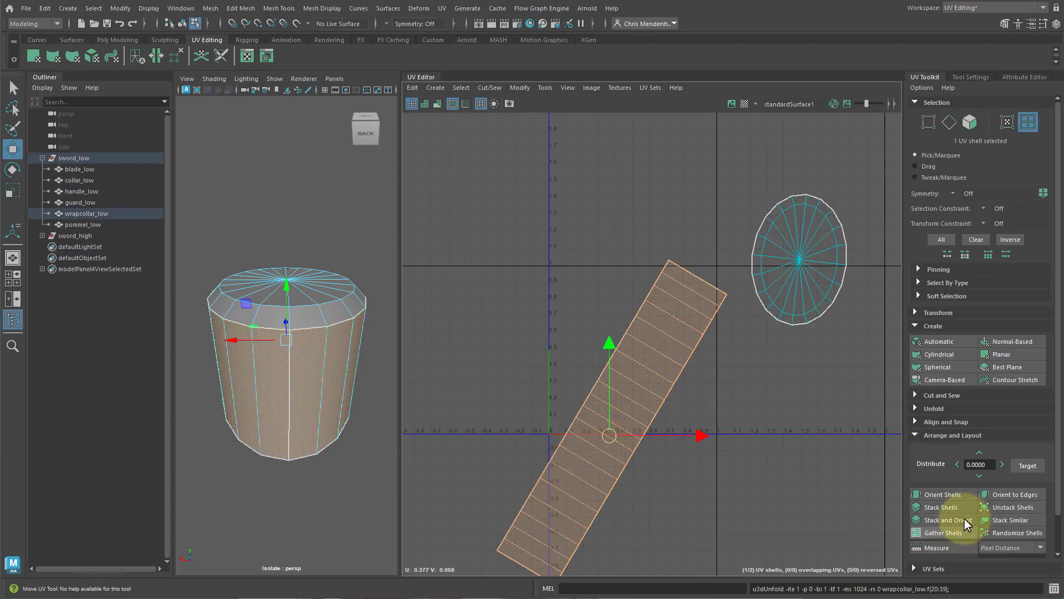
{"action": "left_click", "coordinate": [940, 494]}
{"action": "left_click_drag", "start_coordinate": [615, 425], "coordinate": [868, 421]}
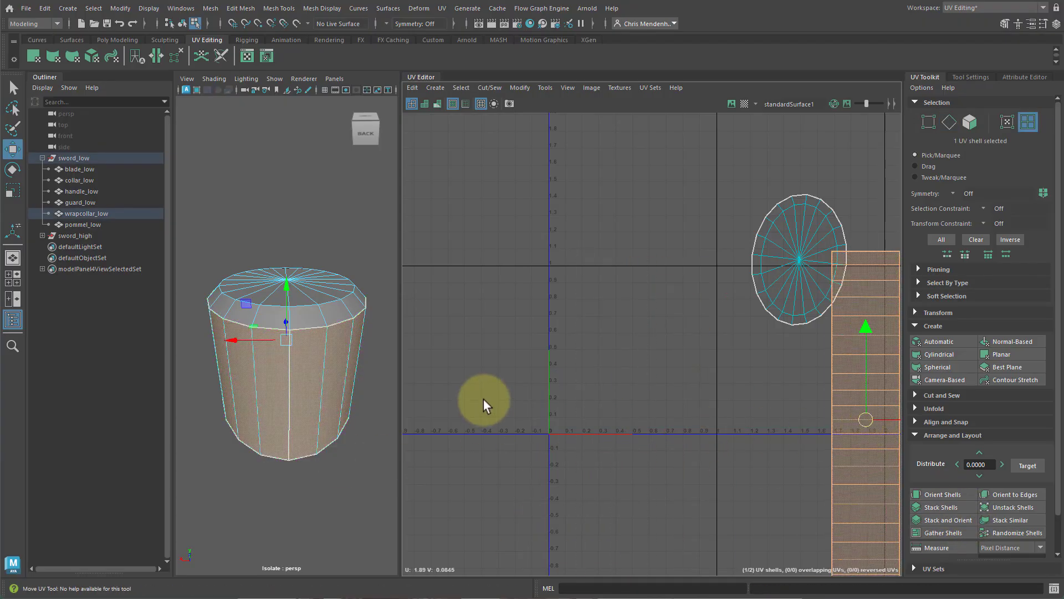
Isolate the pommel mesh and apply a Camera-Based UV projection to it.
{"action": "left_click", "coordinate": [481, 401]}
{"action": "right_click_drag", "start_coordinate": [243, 361], "coordinate": [342, 273]}
{"action": "key", "text": "ctrl+1"}
{"action": "scroll", "coordinate": [304, 404], "scroll_direction": "down", "scroll_amount": 5}
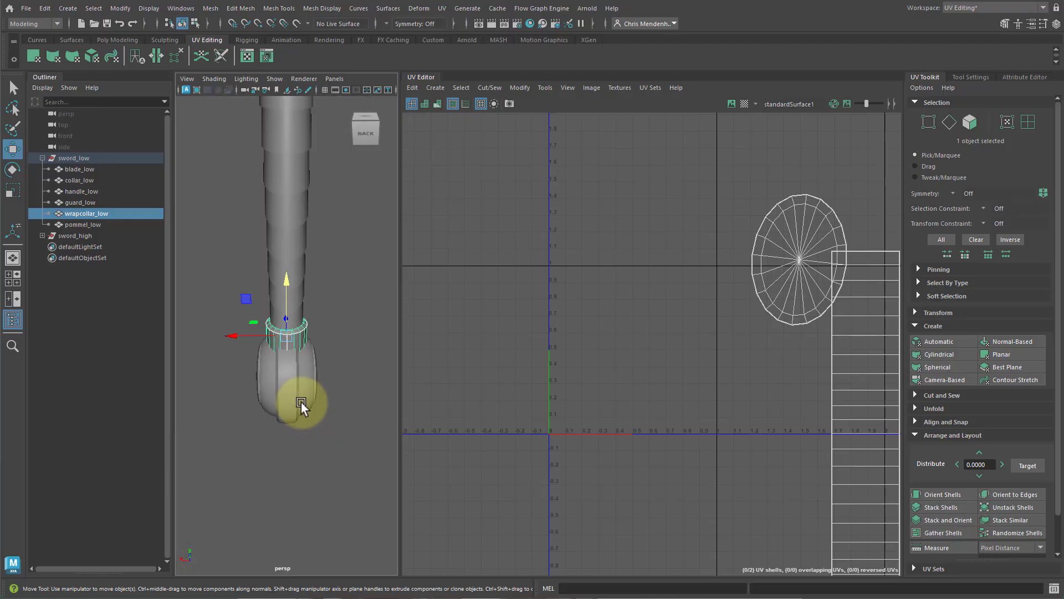
{"action": "left_click", "coordinate": [305, 416]}
{"action": "key", "text": "f"}
{"action": "left_click_drag", "start_coordinate": [327, 420], "coordinate": [291, 431], "text": "alt"}
{"action": "key", "text": "ctrl+1"}
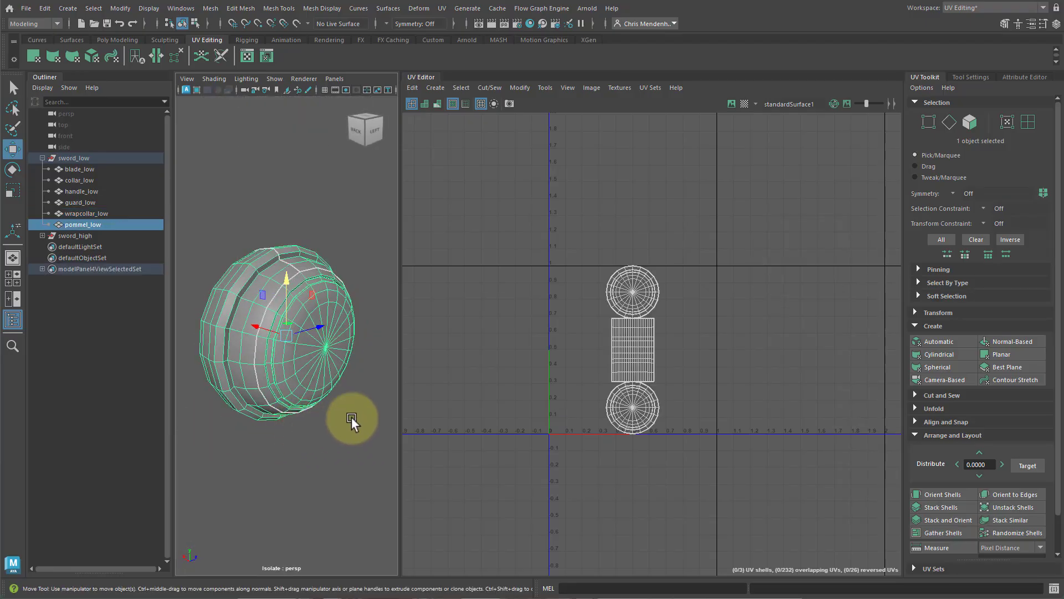
{"action": "left_click", "coordinate": [945, 381]}
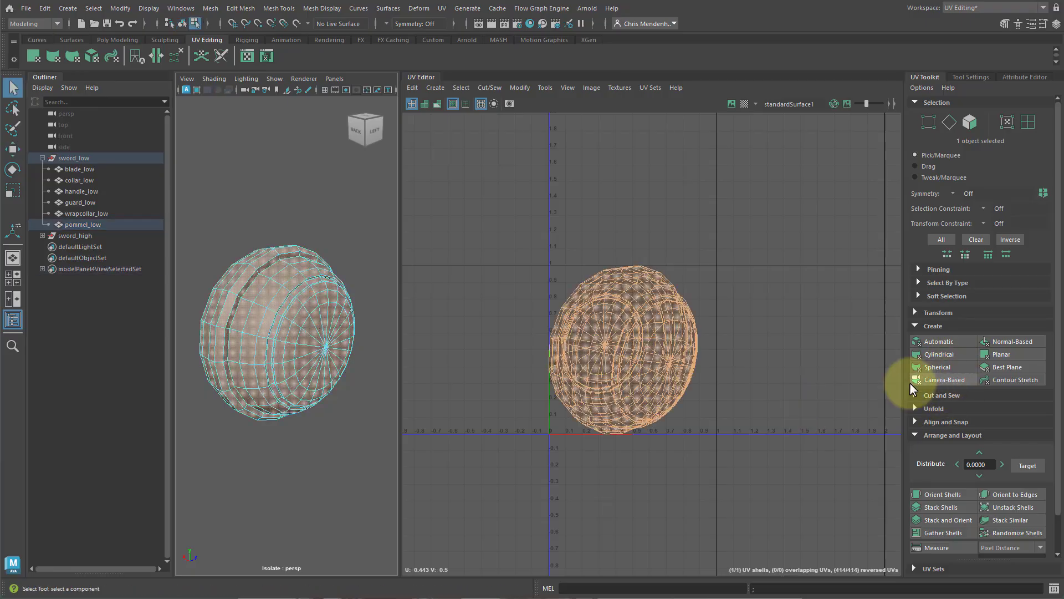
Select the edge loops around both sides of the pommel's groove ring and cut the UVs along them.
{"action": "middle_click_drag", "start_coordinate": [242, 322], "coordinate": [278, 348], "text": "alt"}
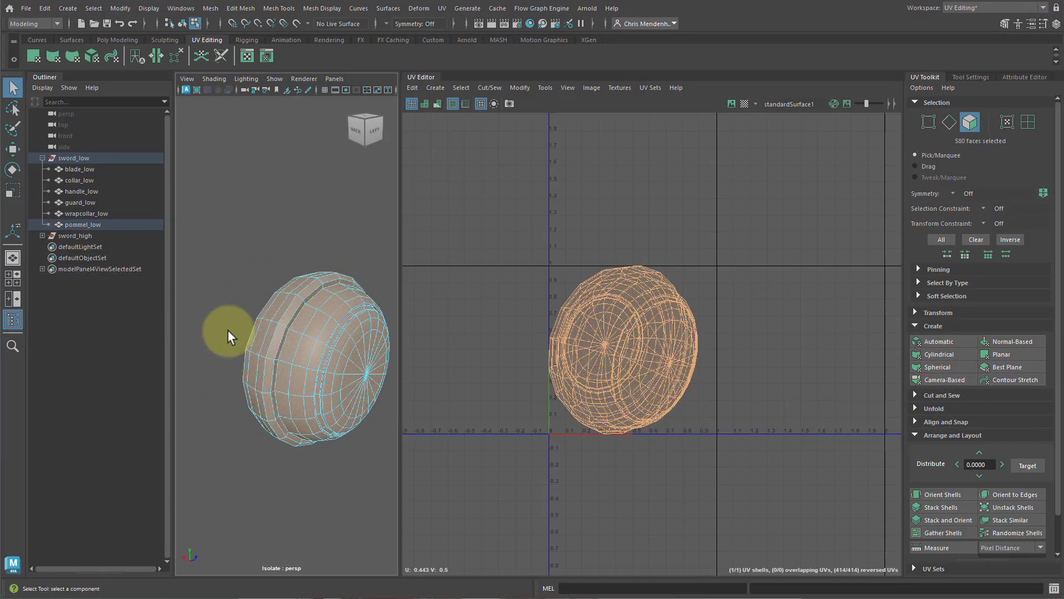
{"action": "right_click_drag", "start_coordinate": [228, 331], "coordinate": [299, 333], "text": "alt"}
{"action": "double_click", "coordinate": [291, 335]}
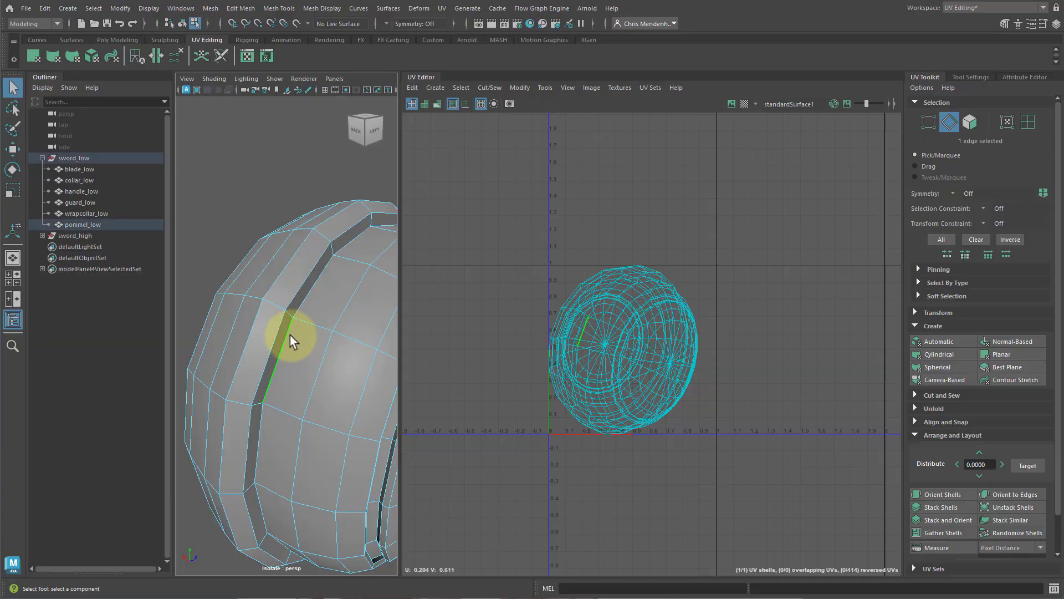
{"action": "left_click_drag", "start_coordinate": [329, 384], "coordinate": [347, 316], "text": "alt"}
{"action": "left_click", "coordinate": [357, 289], "text": "shift"}
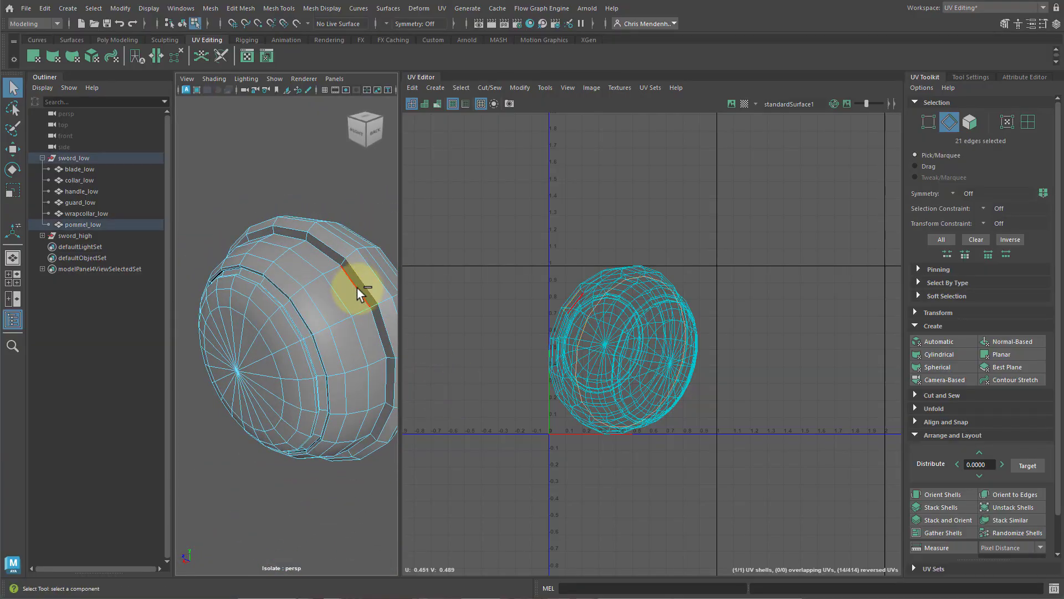
{"action": "double_click", "coordinate": [352, 337], "text": "shift"}
{"action": "left_click_drag", "start_coordinate": [351, 337], "coordinate": [191, 258], "text": "alt"}
{"action": "left_click", "coordinate": [327, 254]}
{"action": "left_click", "coordinate": [228, 198]}
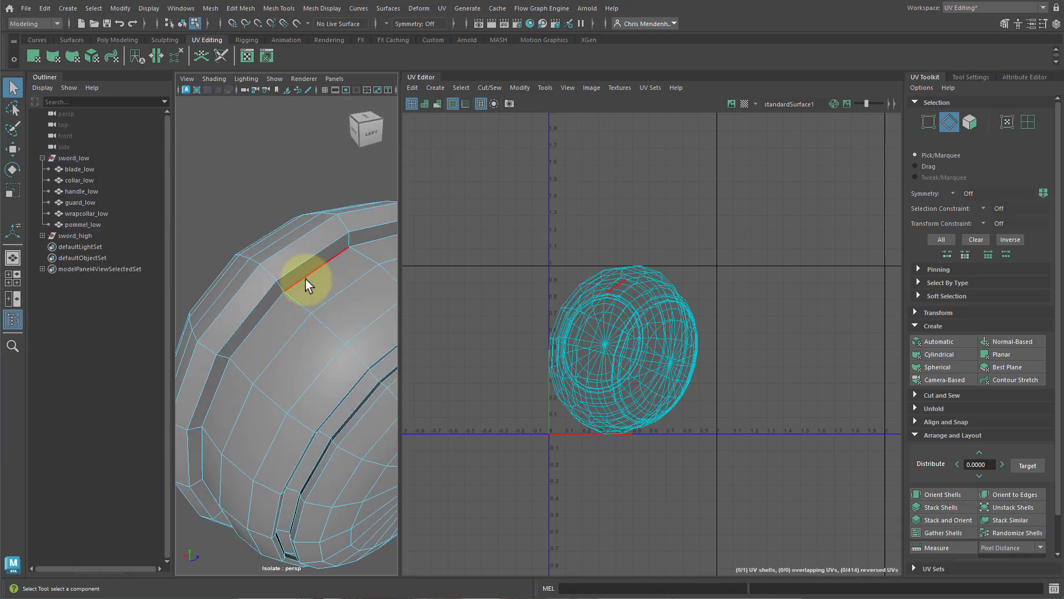
{"action": "double_click", "coordinate": [311, 278]}
{"action": "left_click_drag", "start_coordinate": [225, 424], "coordinate": [349, 294], "text": "alt"}
{"action": "double_click", "coordinate": [347, 291], "text": "shift"}
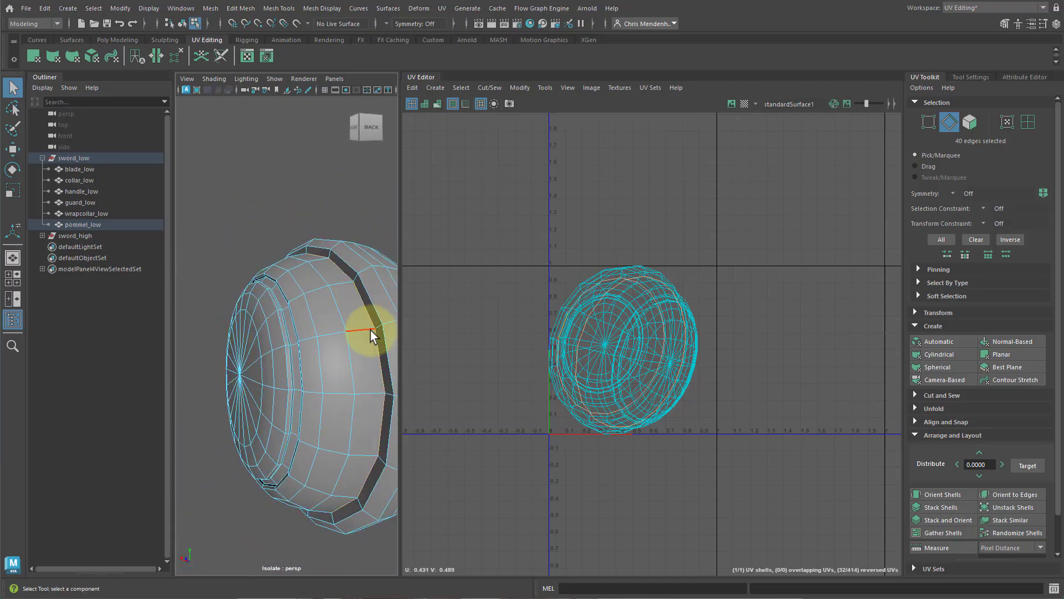
{"action": "scroll", "coordinate": [370, 331], "scroll_direction": "down", "scroll_amount": 5}
{"action": "key", "text": "w"}
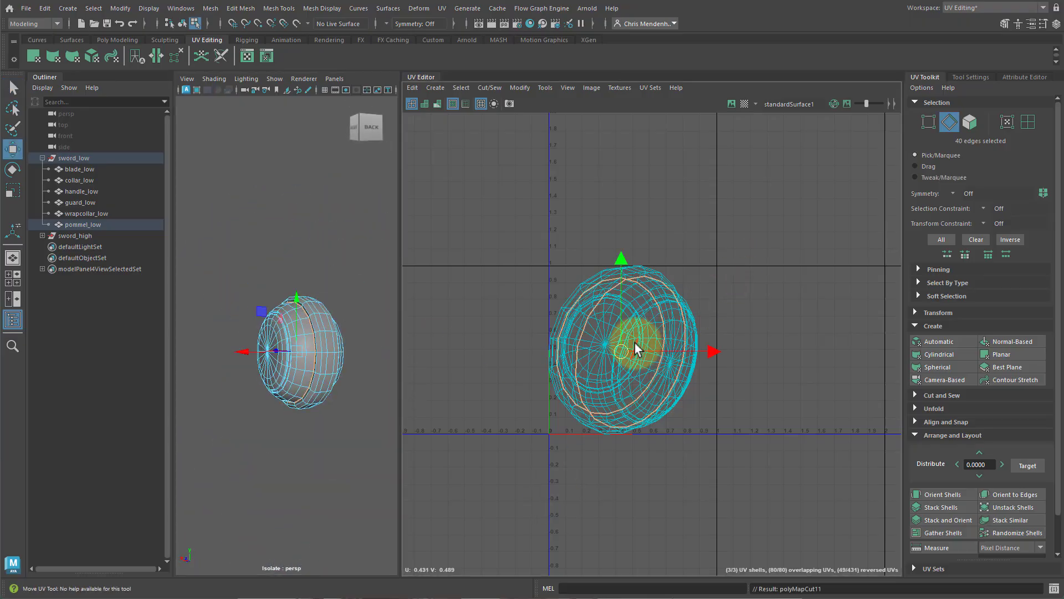
Separate the pommel's ring and two cap shells, unfold the caps and arrange them to the right of the ring.
{"action": "mouse_move", "coordinate": [634, 344]}
{"action": "right_mouse_down"}
{"action": "mouse_move", "coordinate": [616, 334]}
{"action": "mouse_move", "coordinate": [627, 363]}
{"action": "right_mouse_up"}
{"action": "left_click_drag", "start_coordinate": [724, 350], "coordinate": [851, 351]}
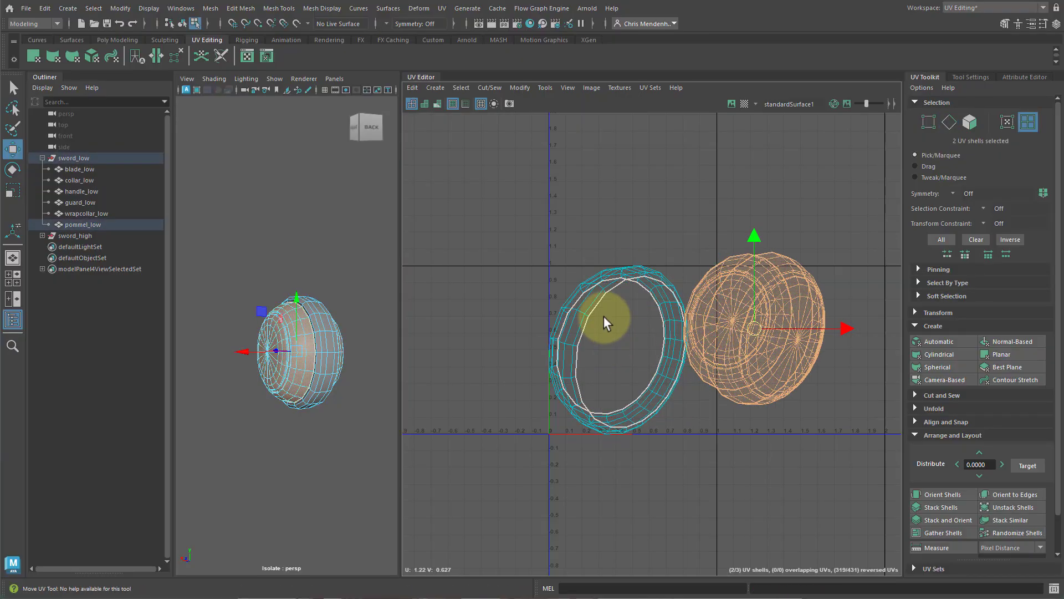
{"action": "left_click", "coordinate": [584, 303]}
{"action": "left_click_drag", "start_coordinate": [623, 357], "coordinate": [554, 312]}
{"action": "left_click", "coordinate": [759, 364]}
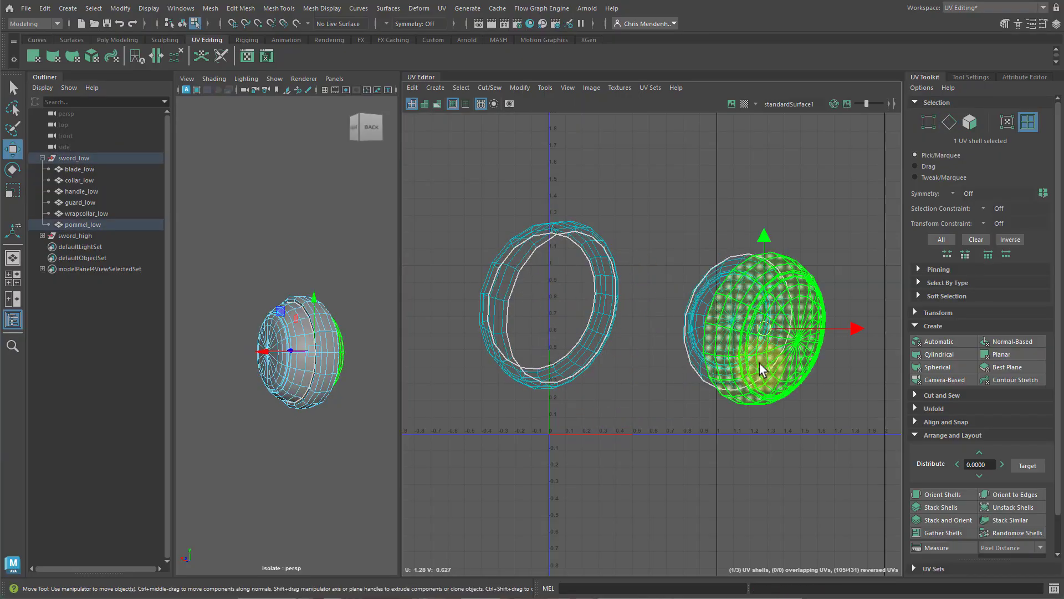
{"action": "left_click_drag", "start_coordinate": [761, 331], "coordinate": [716, 418]}
{"action": "left_click_drag", "start_coordinate": [684, 255], "coordinate": [767, 474]}
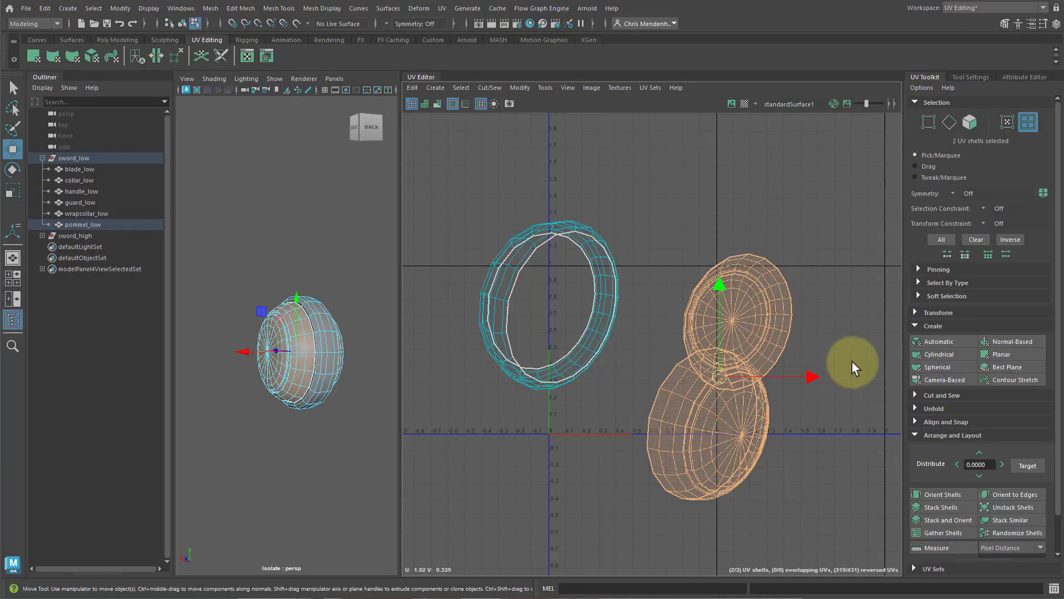
{"action": "right_click_drag", "start_coordinate": [853, 361], "coordinate": [572, 361], "text": "shift"}
{"action": "left_click_drag", "start_coordinate": [716, 371], "coordinate": [773, 301]}
{"action": "left_click_drag", "start_coordinate": [571, 277], "coordinate": [507, 251]}
Isolate the pommel ring and select a vertical seam edge across its band.
{"action": "key", "text": "ctrl+1"}
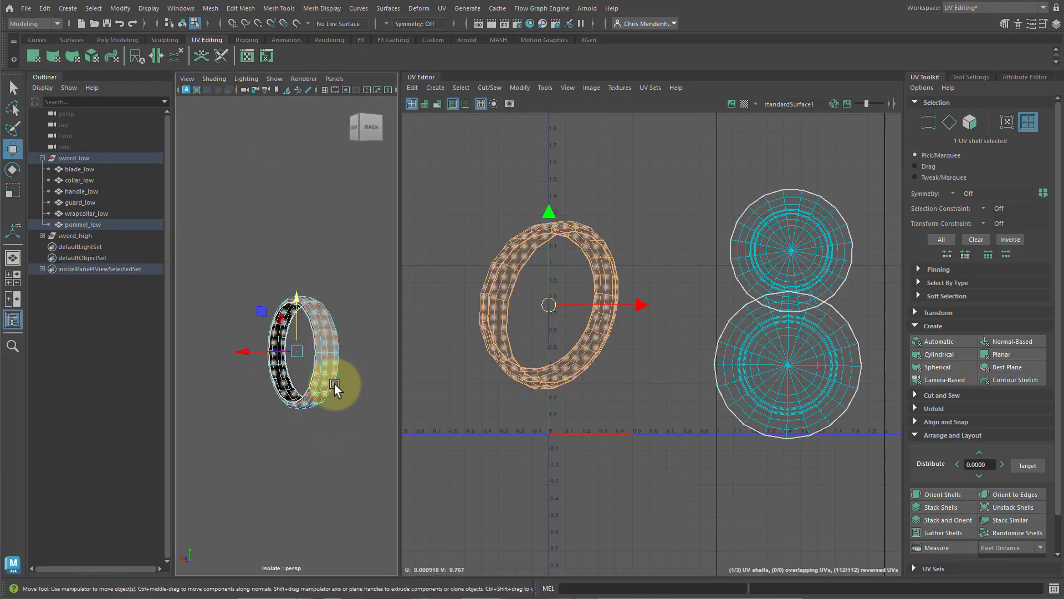
{"action": "key", "text": "f"}
{"action": "left_click_drag", "start_coordinate": [358, 450], "coordinate": [447, 378], "text": "alt"}
{"action": "key", "text": "F10"}
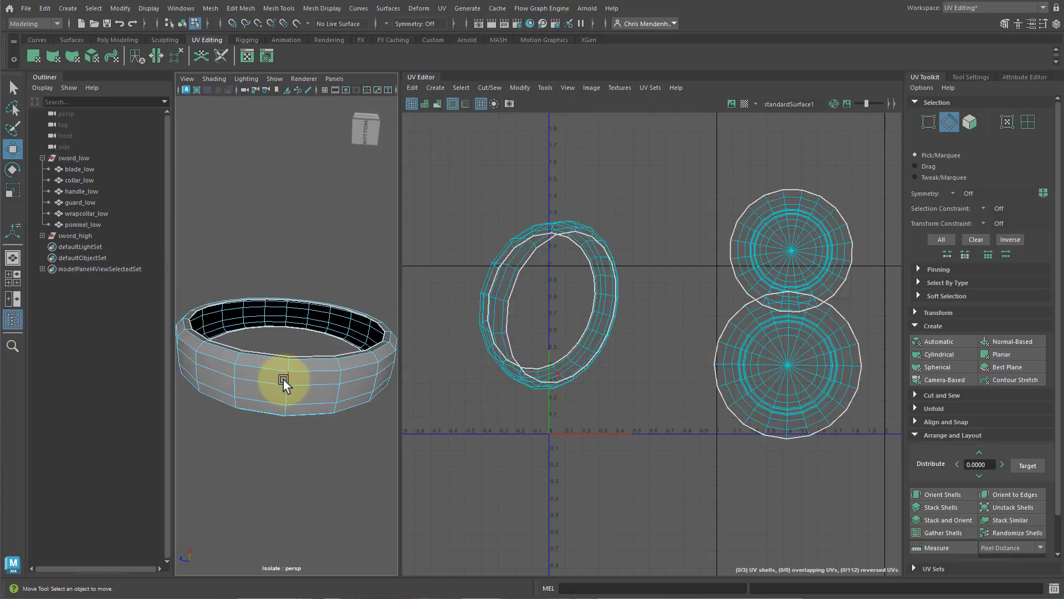
{"action": "left_click_drag", "start_coordinate": [294, 376], "coordinate": [301, 418], "text": "alt"}
{"action": "right_click_drag", "start_coordinate": [301, 418], "coordinate": [307, 444], "text": "alt"}
{"action": "middle_click_drag", "start_coordinate": [307, 444], "coordinate": [311, 352], "text": "alt"}
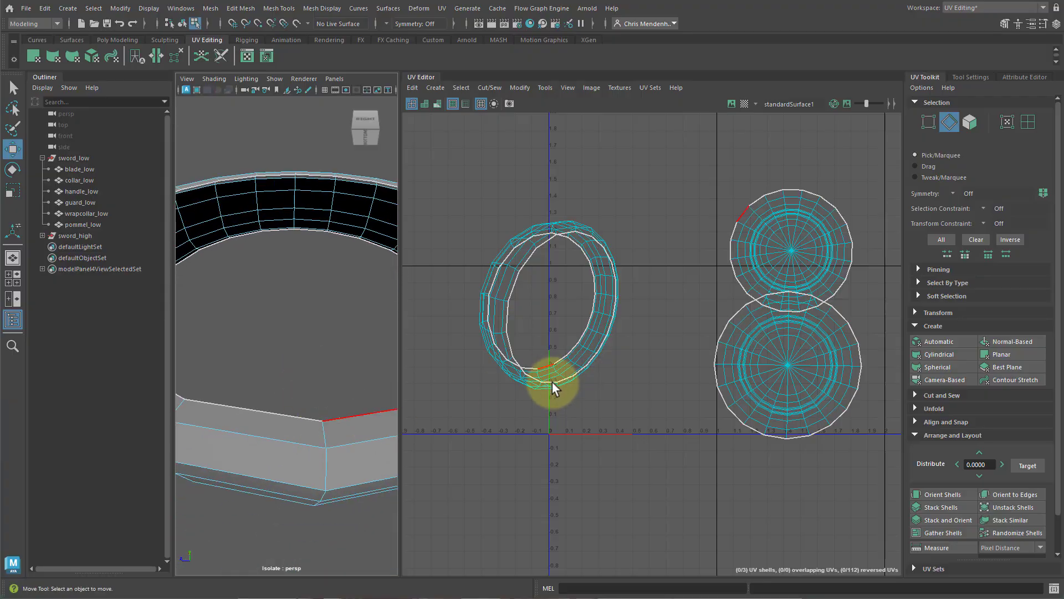
{"action": "scroll", "coordinate": [554, 410], "scroll_direction": "up", "scroll_amount": 2}
{"action": "scroll", "coordinate": [564, 415], "scroll_direction": "up", "scroll_amount": 2}
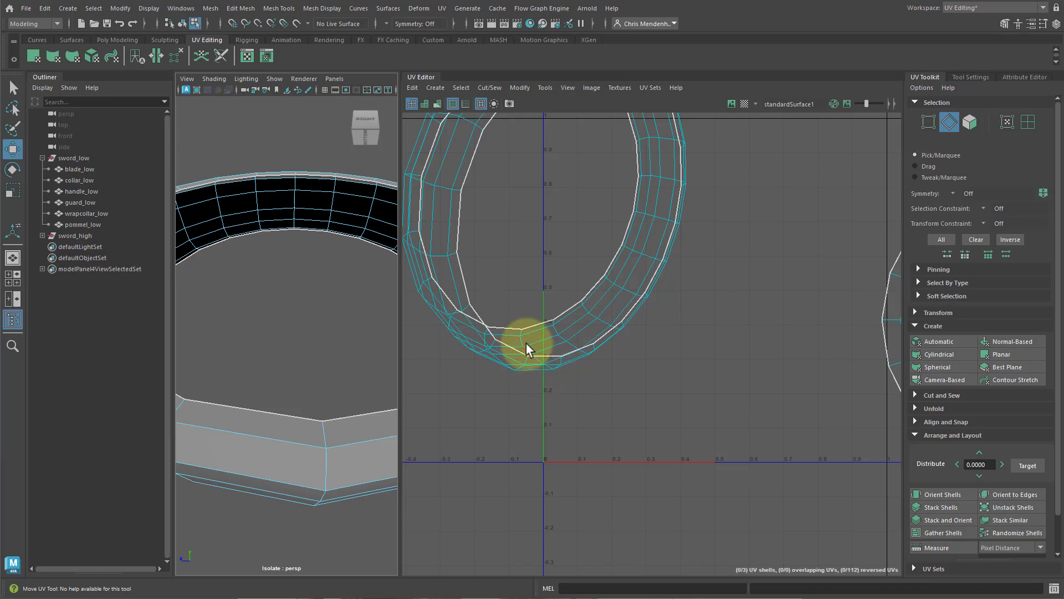
{"action": "double_click", "coordinate": [522, 341]}
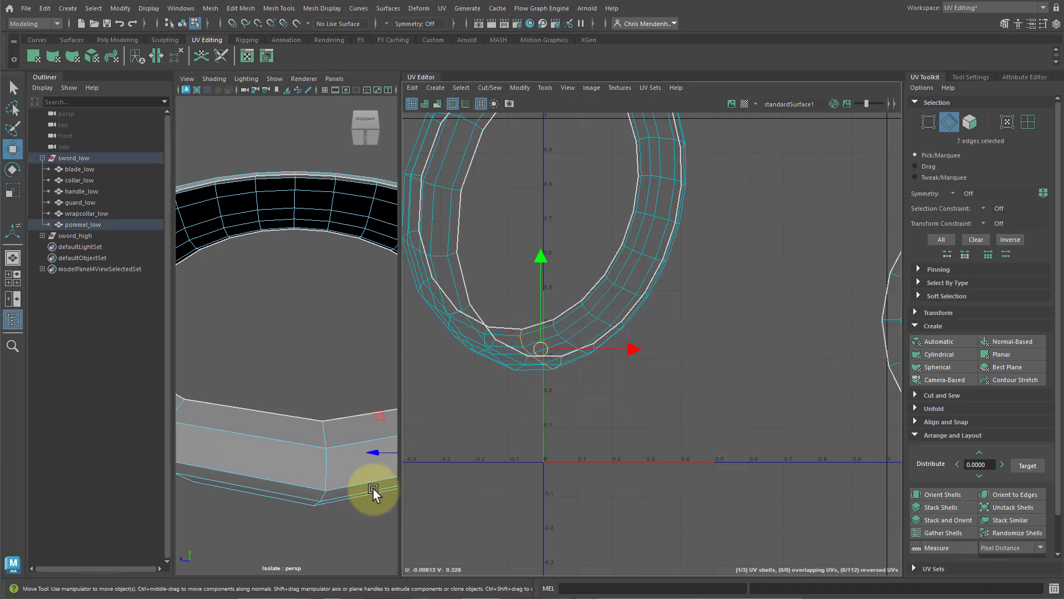
{"action": "key", "text": "a"}
{"action": "double_click", "coordinate": [524, 366]}
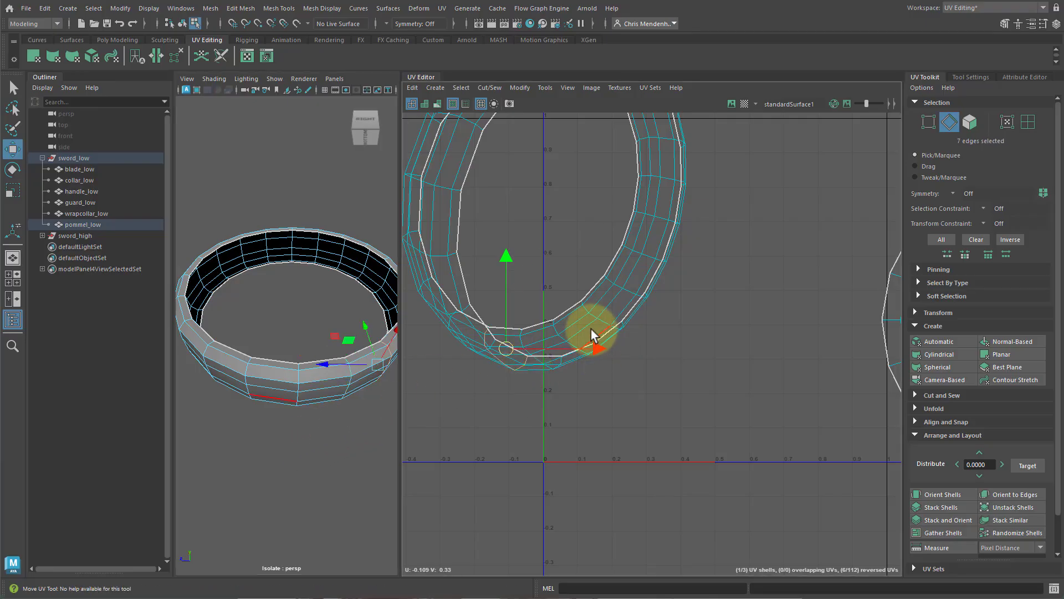
{"action": "double_click", "coordinate": [558, 334]}
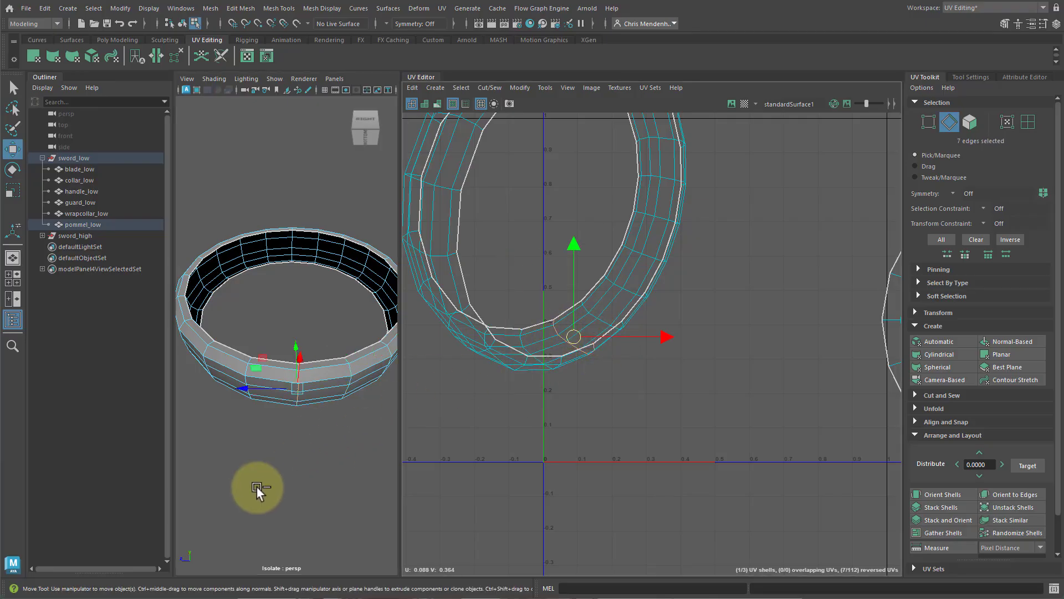
Select a vertical seam edge across the pommel ring's band and cut the UVs along it.
{"action": "key", "text": "ctrl+1"}
{"action": "key", "text": "ctrl+1"}
{"action": "left_click", "coordinate": [315, 440]}
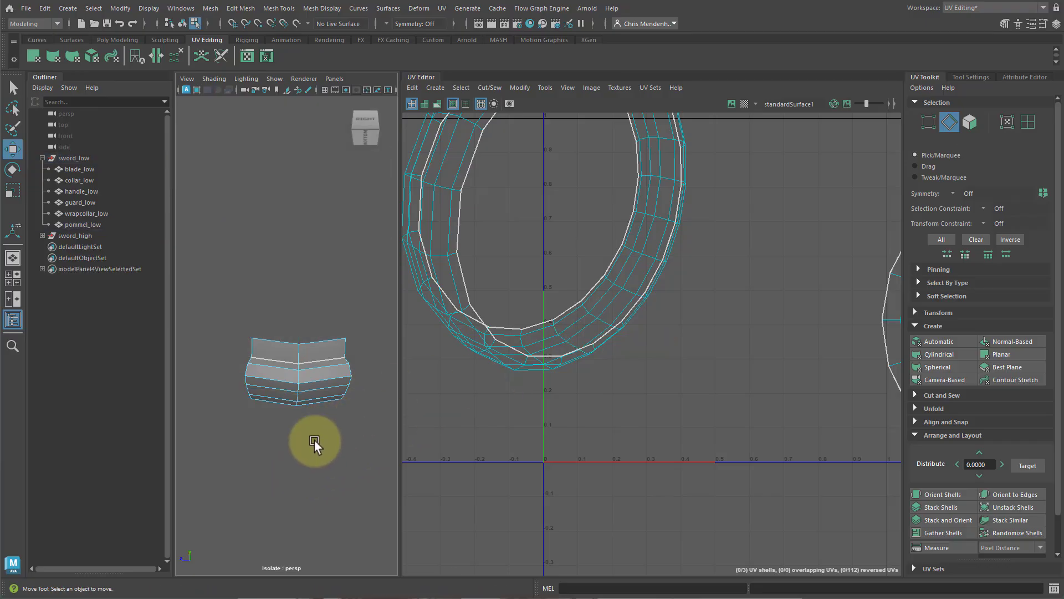
{"action": "double_click", "coordinate": [298, 378]}
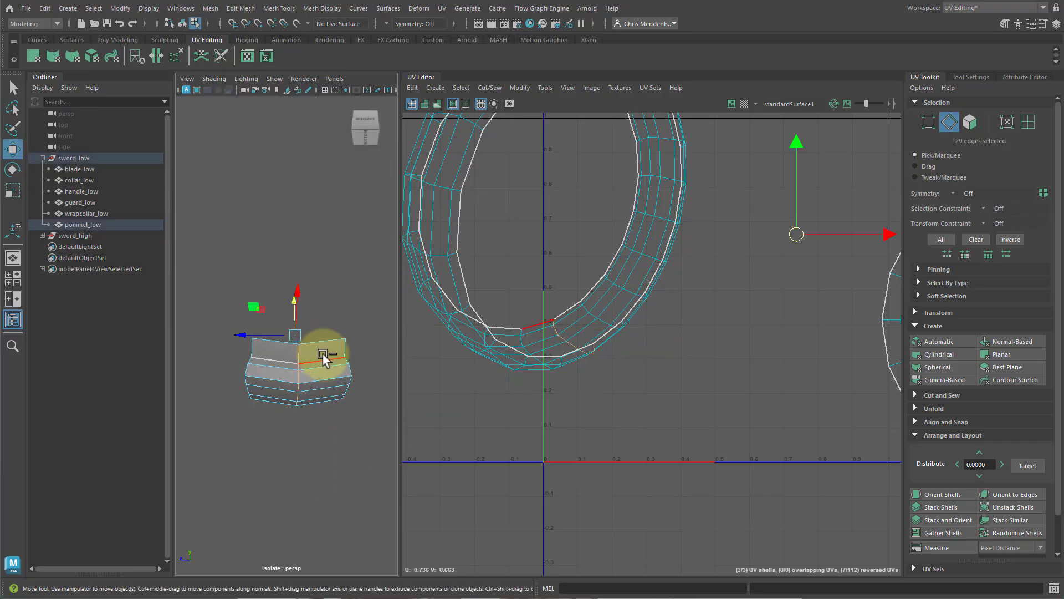
{"action": "key", "text": "ctrl+1"}
{"action": "key", "text": "ctrl+1"}
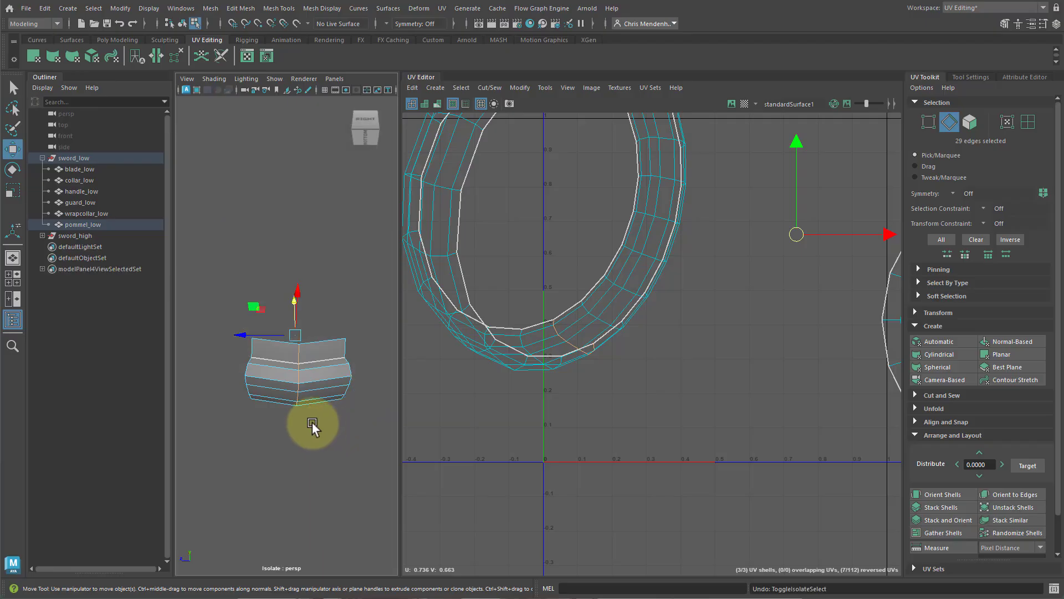
{"action": "double_click", "coordinate": [571, 325]}
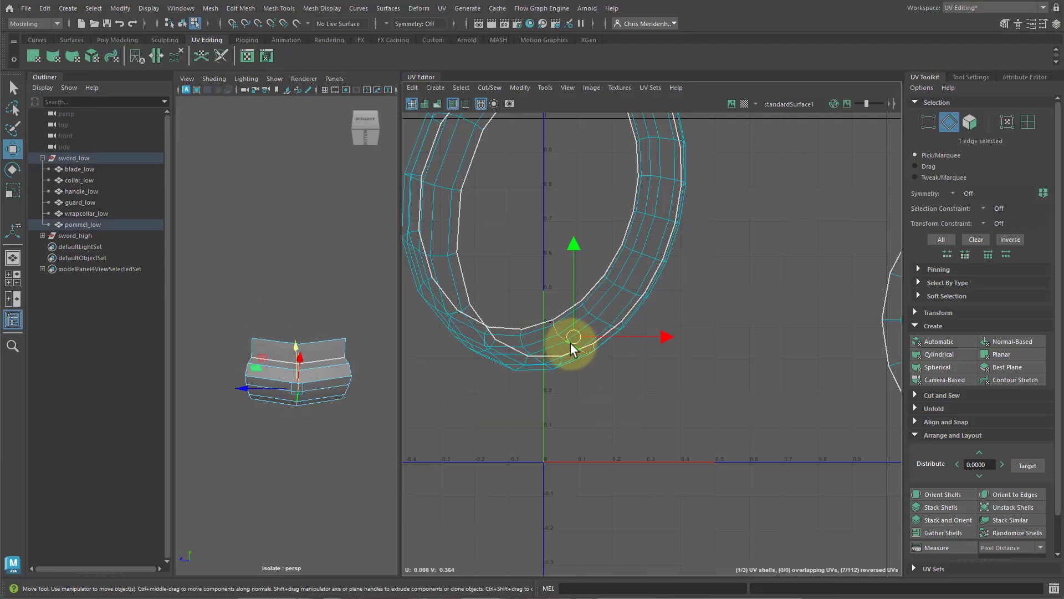
{"action": "key", "text": "ctrl+1"}
{"action": "left_click_drag", "start_coordinate": [343, 490], "coordinate": [334, 468], "text": "alt"}
{"action": "key", "text": "q"}
{"action": "mouse_move", "coordinate": [334, 468]}
{"action": "right_mouse_down", "text": "alt"}
{"action": "mouse_move", "coordinate": [316, 453]}
{"action": "mouse_move", "coordinate": [335, 468]}
{"action": "mouse_move", "coordinate": [331, 455]}
{"action": "right_mouse_up", "text": "alt"}
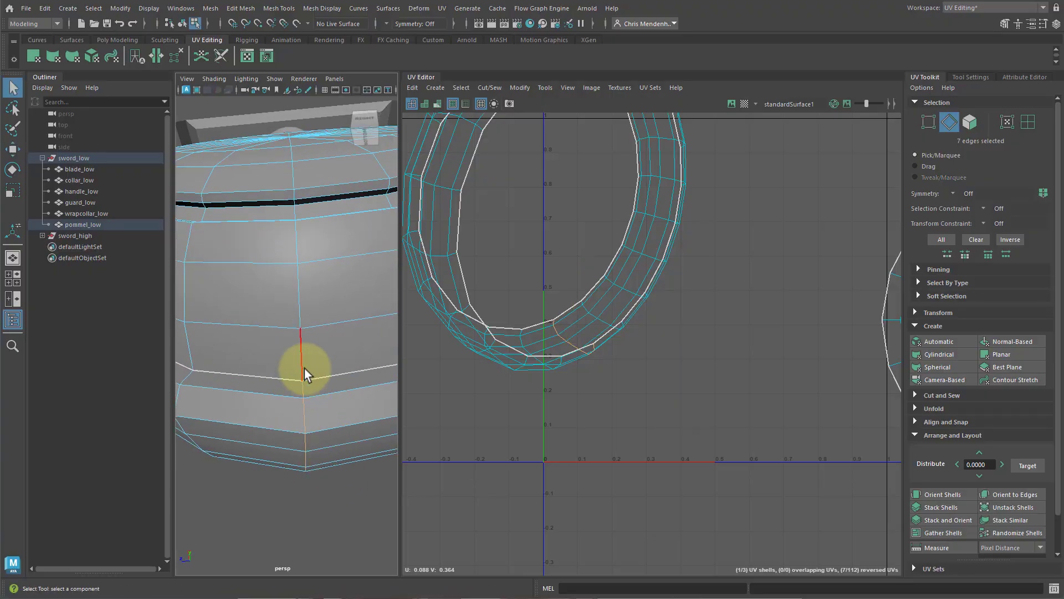
{"action": "left_click_drag", "start_coordinate": [305, 361], "coordinate": [333, 427], "text": "alt"}
{"action": "right_click_drag", "start_coordinate": [751, 374], "coordinate": [700, 386], "text": "alt"}
{"action": "key", "text": "shift+x"}
{"action": "right_click_drag", "start_coordinate": [613, 335], "coordinate": [586, 318]}
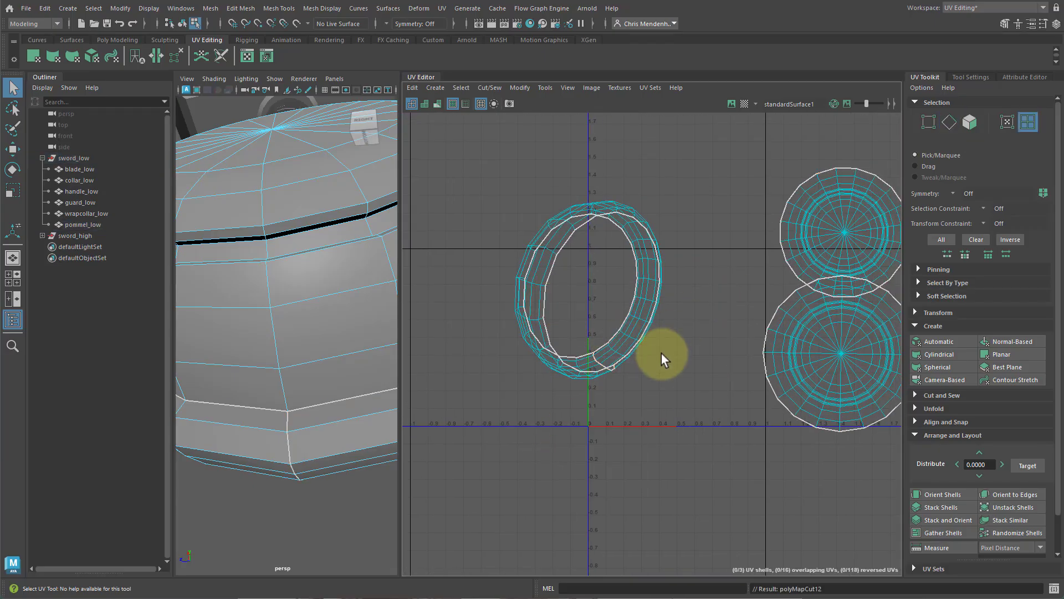
Unfold the pommel ring shell and orient it upright.
{"action": "left_click", "coordinate": [643, 344]}
{"action": "key", "text": "ctrl+u"}
{"action": "left_click", "coordinate": [942, 494]}
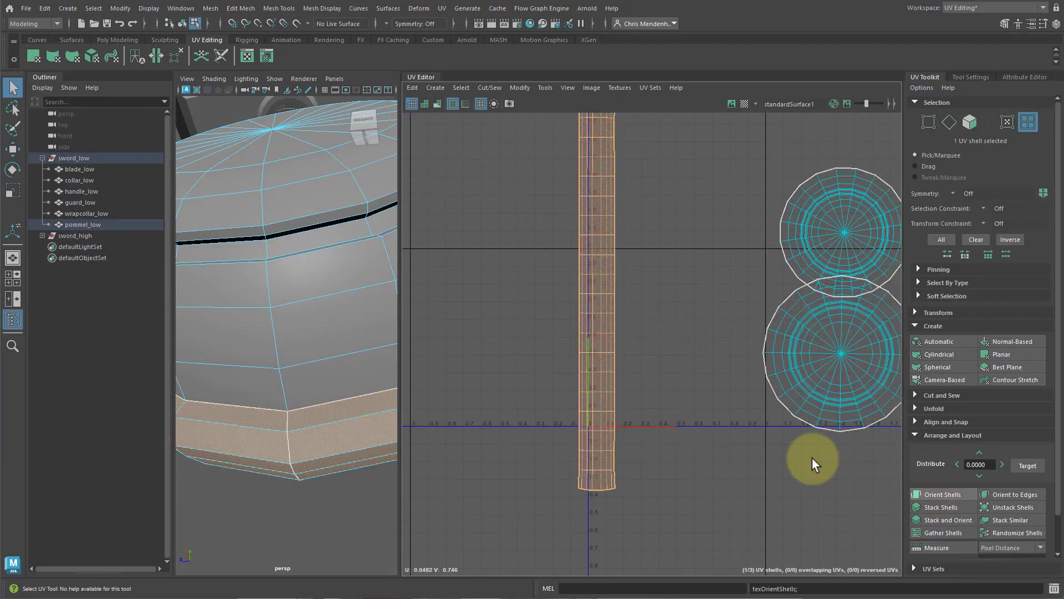
{"action": "key", "text": "f"}
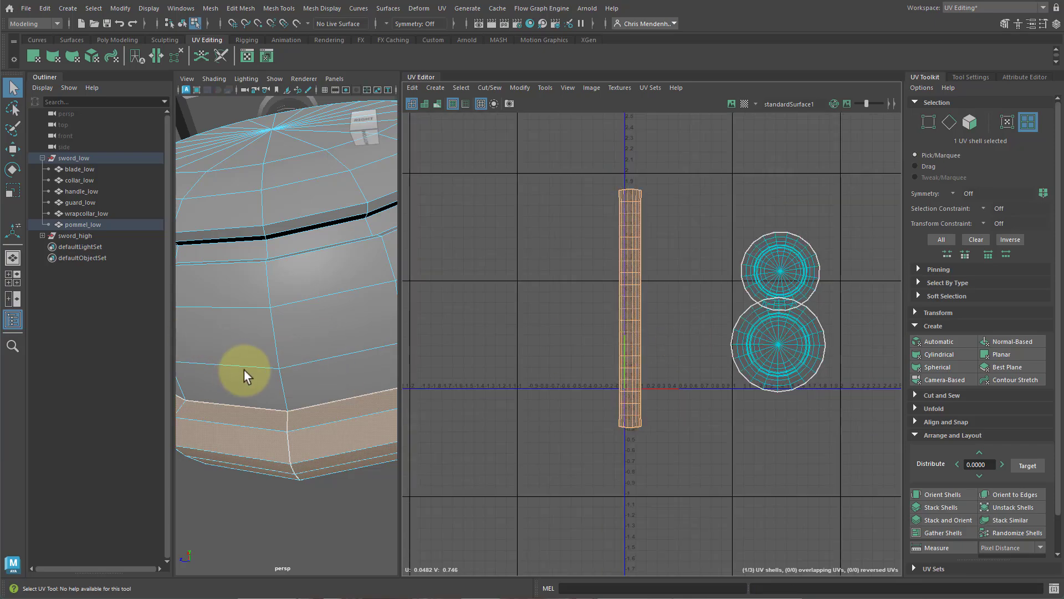
Select all the low-poly sword meshes and their shells and set their texel density to 9.1784 at map size 512.
{"action": "right_click_drag", "start_coordinate": [244, 370], "coordinate": [302, 323]}
{"action": "scroll", "coordinate": [301, 323], "scroll_direction": "down", "scroll_amount": 10}
{"action": "scroll", "coordinate": [292, 323], "scroll_direction": "up", "scroll_amount": 5}
{"action": "left_click_drag", "start_coordinate": [237, 142], "coordinate": [318, 338]}
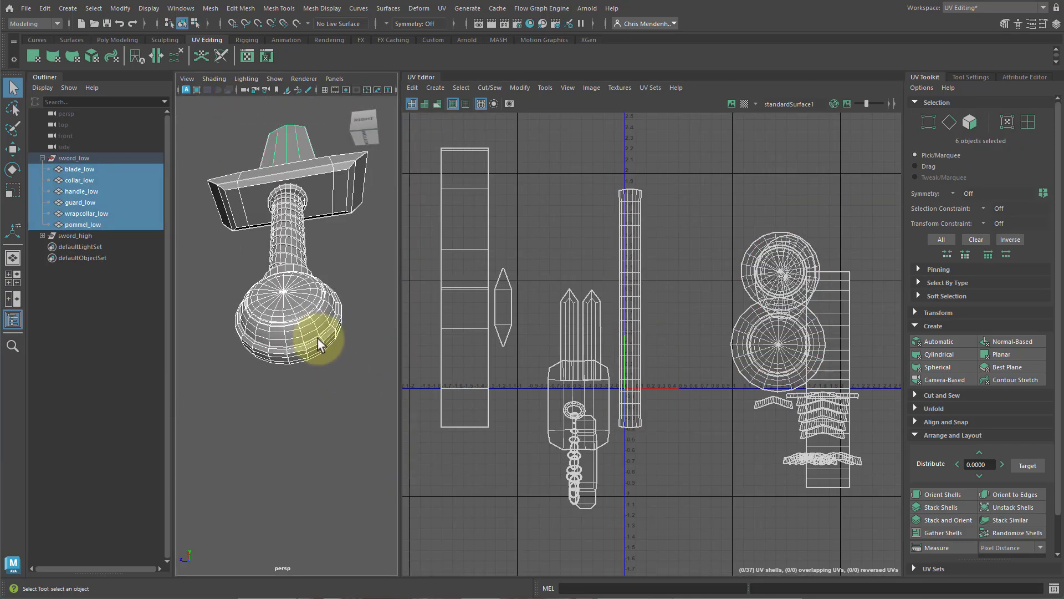
{"action": "scroll", "coordinate": [320, 345], "scroll_direction": "up", "scroll_amount": 3}
{"action": "scroll", "coordinate": [614, 360], "scroll_direction": "up", "scroll_amount": 4}
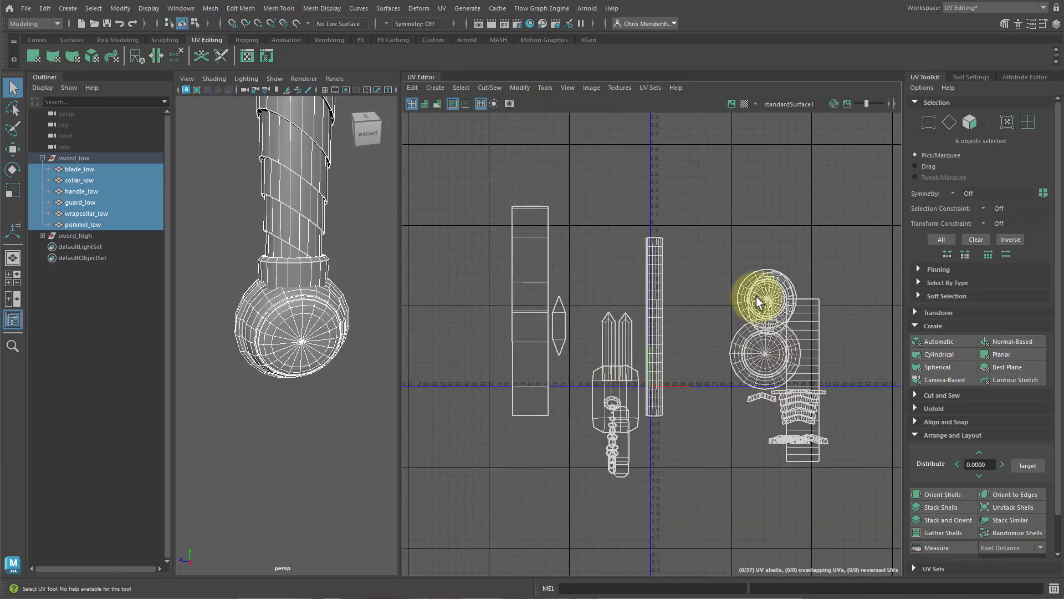
{"action": "right_click_drag", "start_coordinate": [639, 344], "coordinate": [602, 334]}
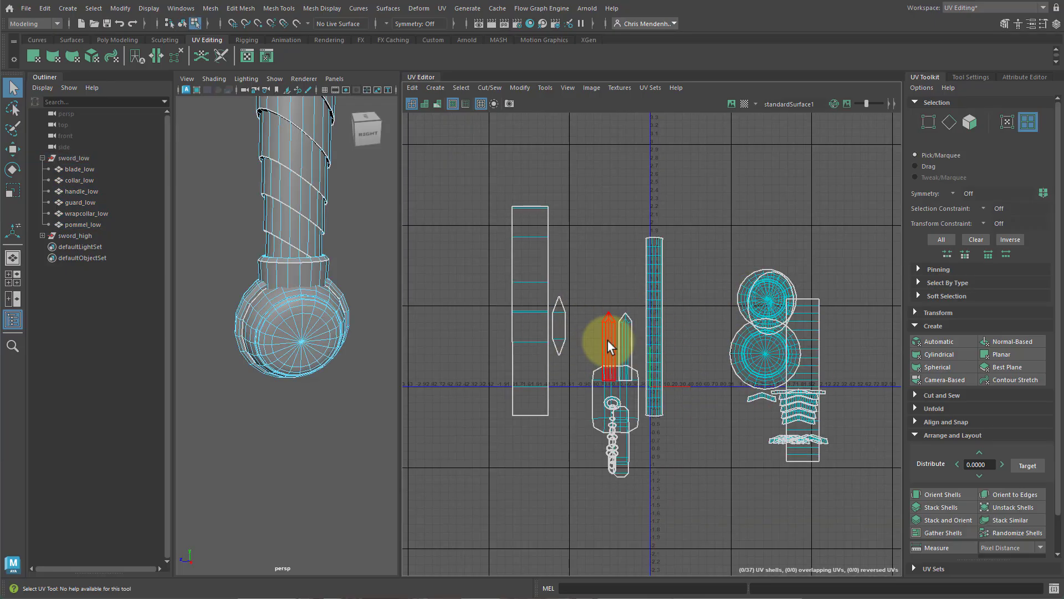
{"action": "left_click", "coordinate": [608, 344]}
{"action": "middle_click_drag", "start_coordinate": [626, 359], "coordinate": [589, 340], "text": "alt"}
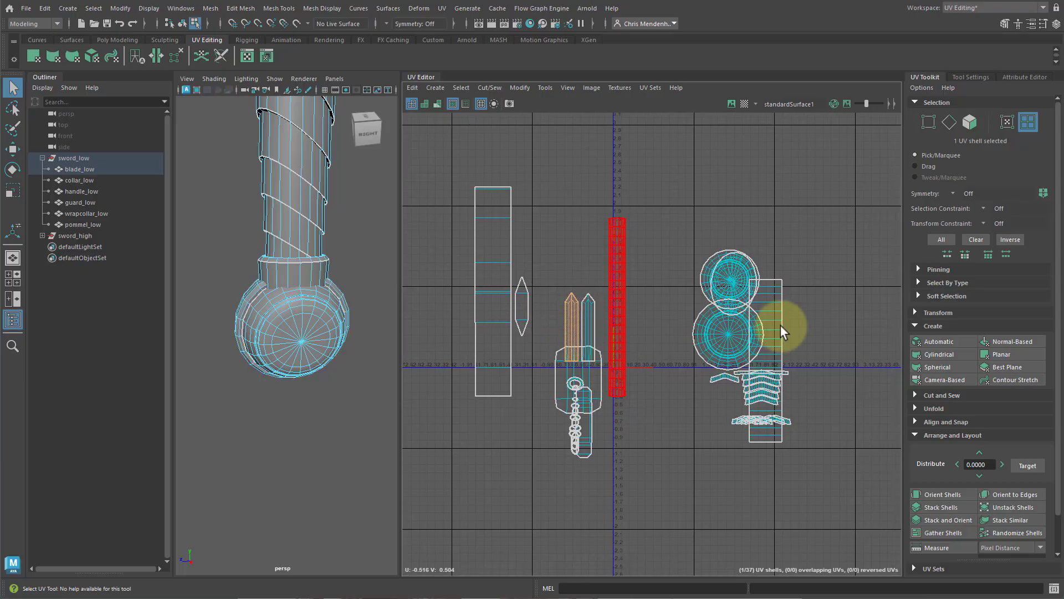
{"action": "left_click", "coordinate": [924, 326]}
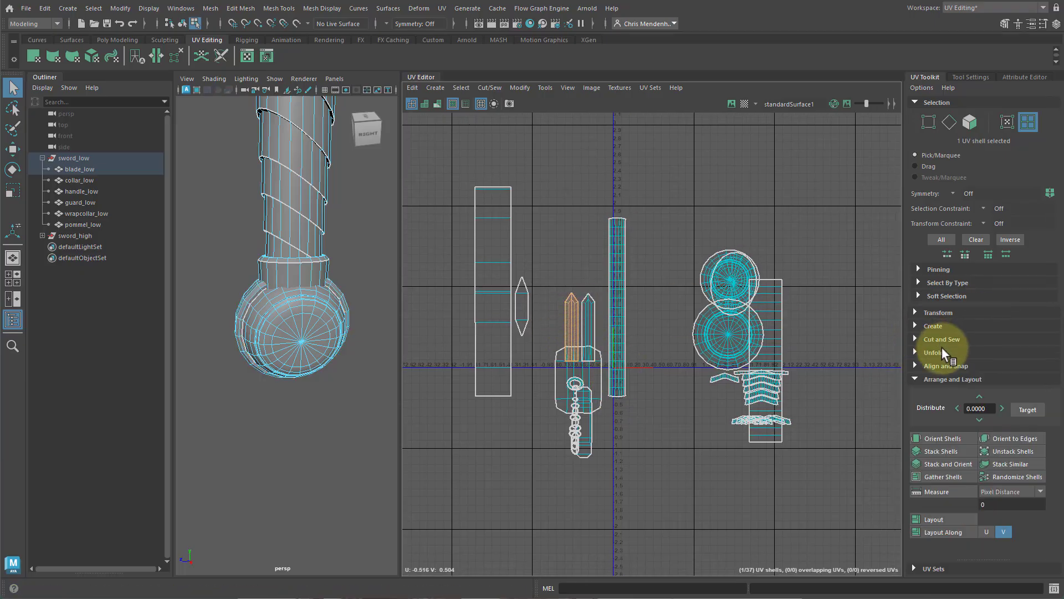
{"action": "left_click", "coordinate": [923, 378]}
{"action": "left_click", "coordinate": [924, 313]}
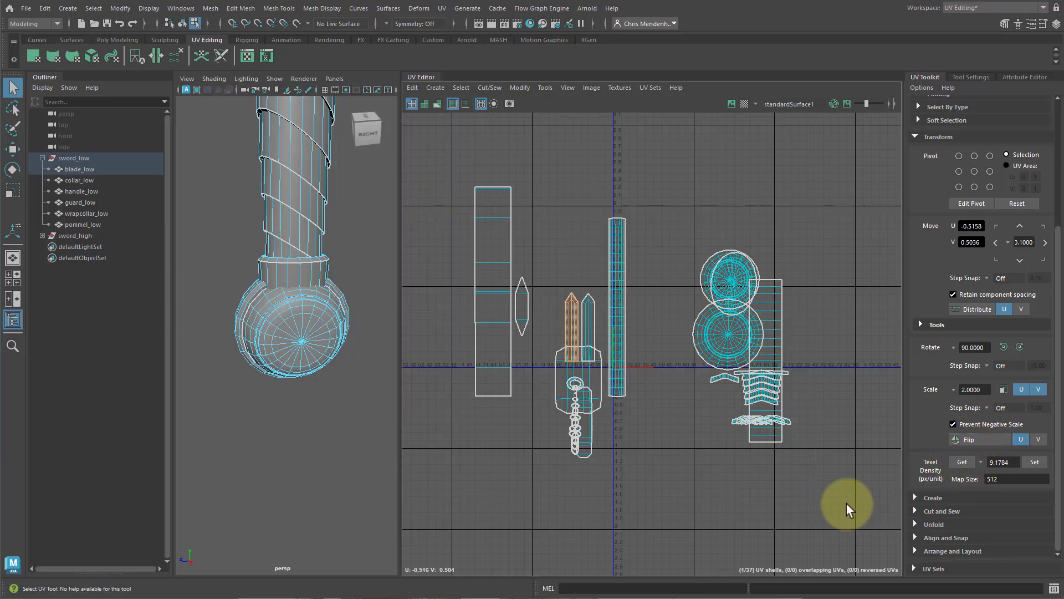
{"action": "left_click_drag", "start_coordinate": [847, 504], "coordinate": [444, 167]}
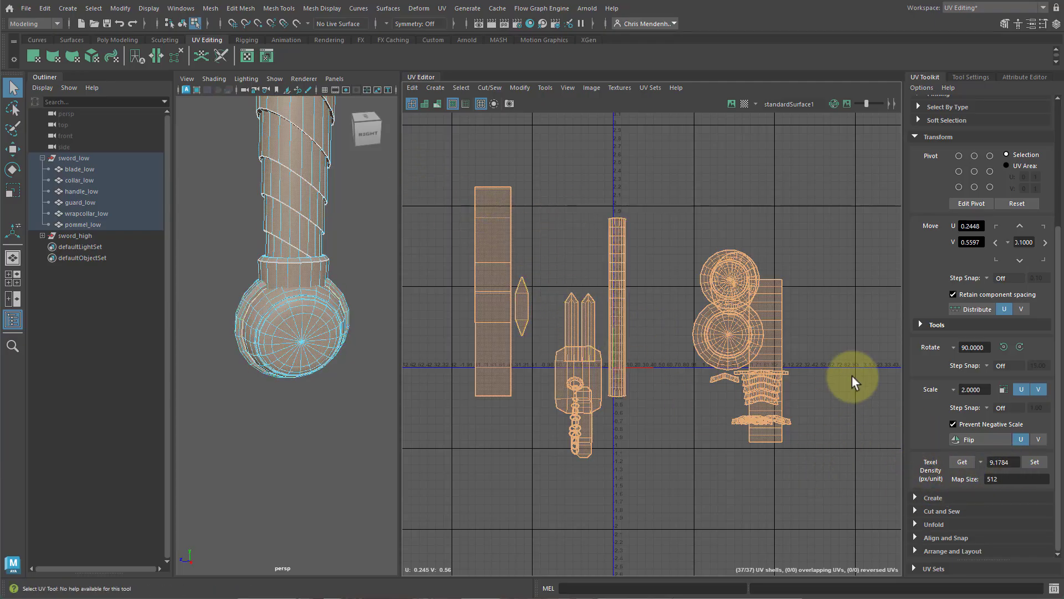
{"action": "left_click", "coordinate": [1034, 462]}
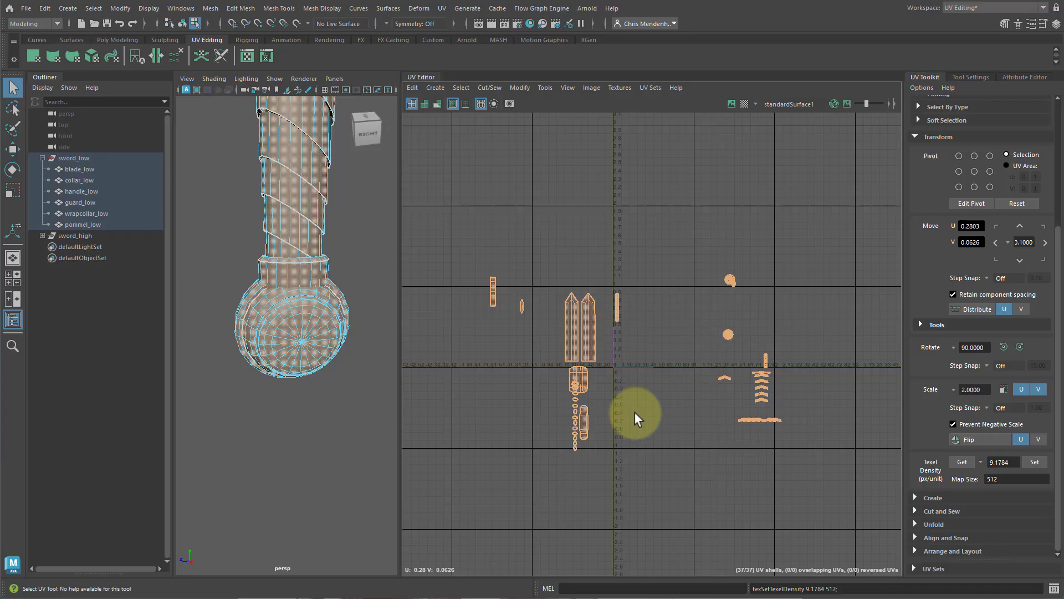
Examine the rescaled shells on the sword model and across the UV editor.
{"action": "scroll", "coordinate": [297, 293], "scroll_direction": "down", "scroll_amount": 5}
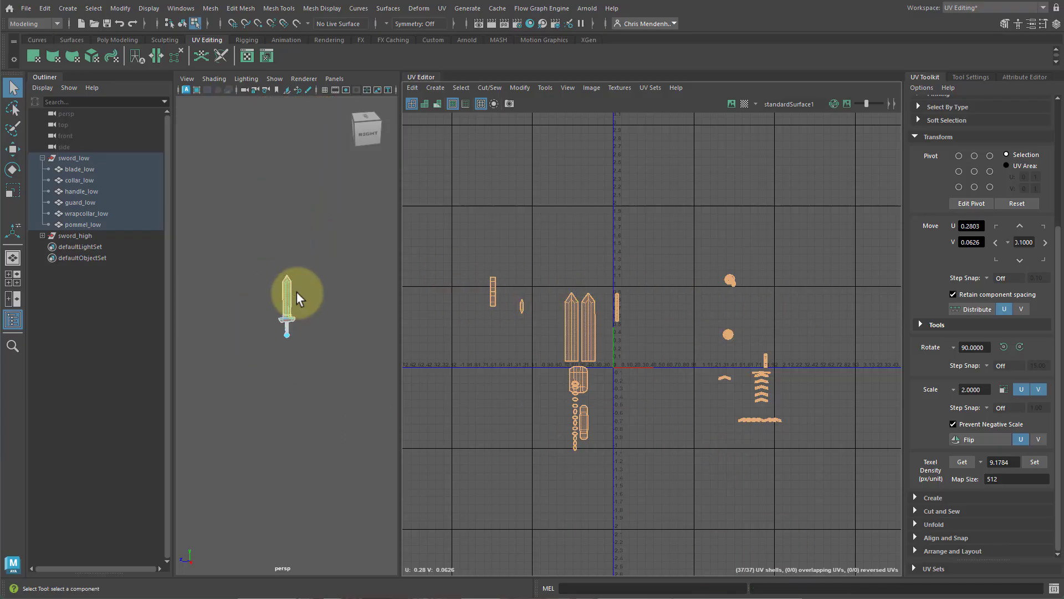
{"action": "scroll", "coordinate": [295, 287], "scroll_direction": "up", "scroll_amount": 2}
{"action": "left_click_drag", "start_coordinate": [300, 305], "coordinate": [312, 289], "text": "alt"}
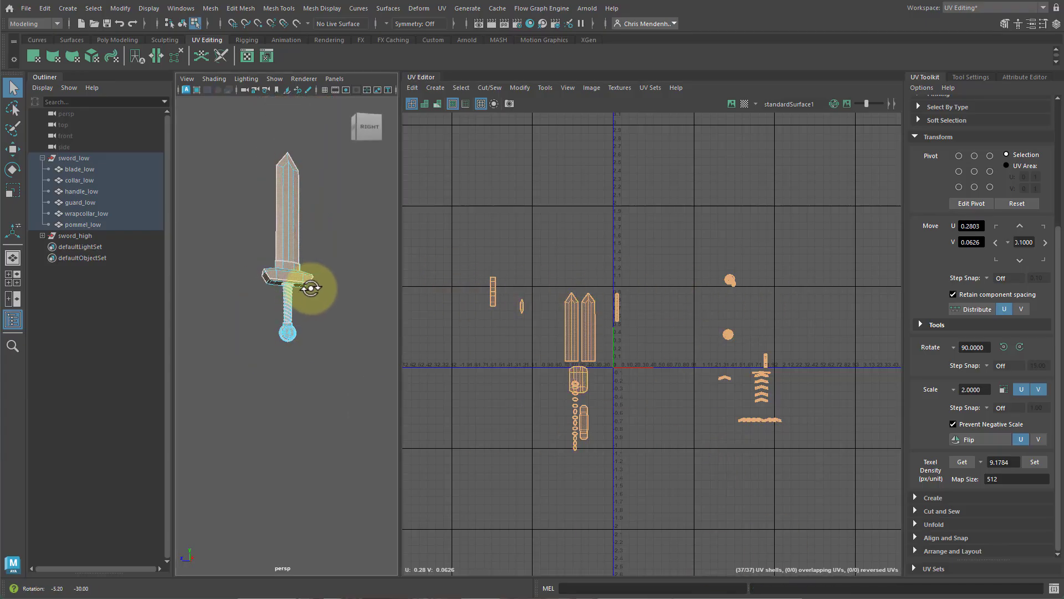
{"action": "middle_click_drag", "start_coordinate": [311, 288], "coordinate": [299, 318], "text": "alt"}
{"action": "right_click_drag", "start_coordinate": [300, 318], "coordinate": [341, 322], "text": "alt"}
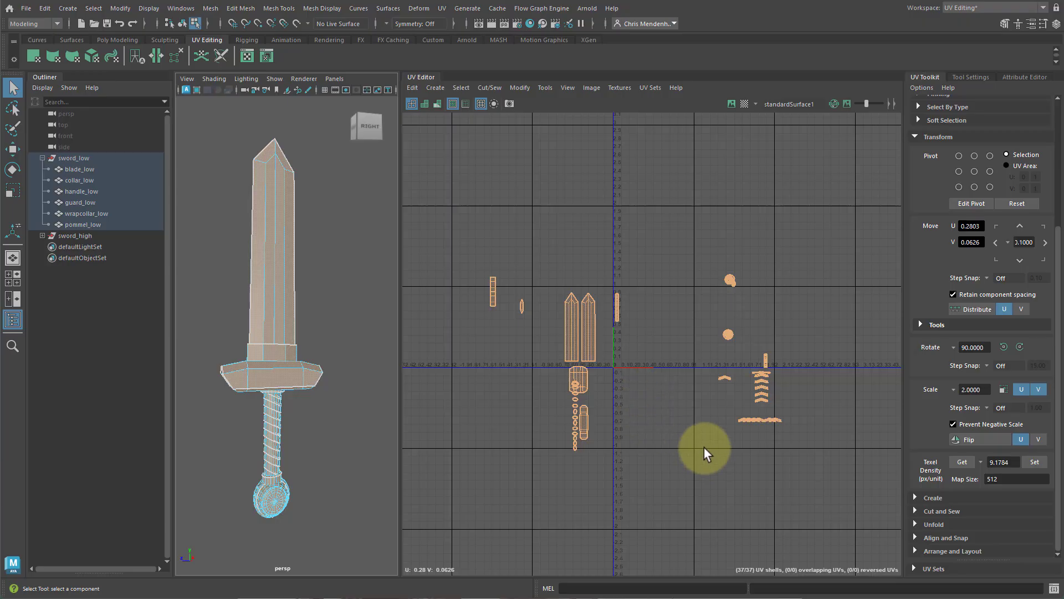
{"action": "scroll", "coordinate": [699, 424], "scroll_direction": "up", "scroll_amount": 2}
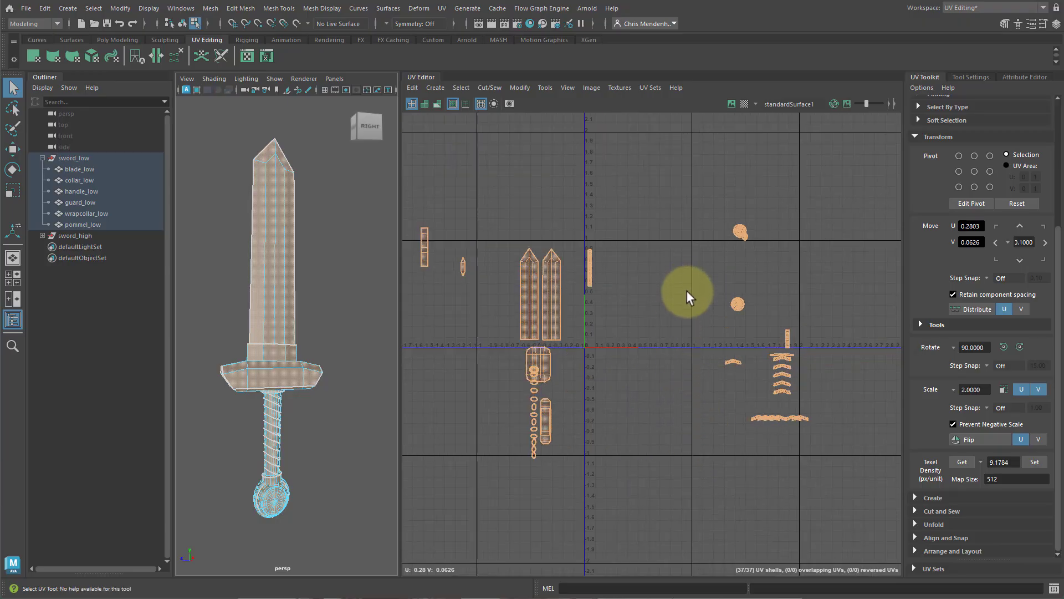
{"action": "middle_click_drag", "start_coordinate": [695, 325], "coordinate": [681, 333], "text": "alt"}
{"action": "left_click", "coordinate": [637, 320]}
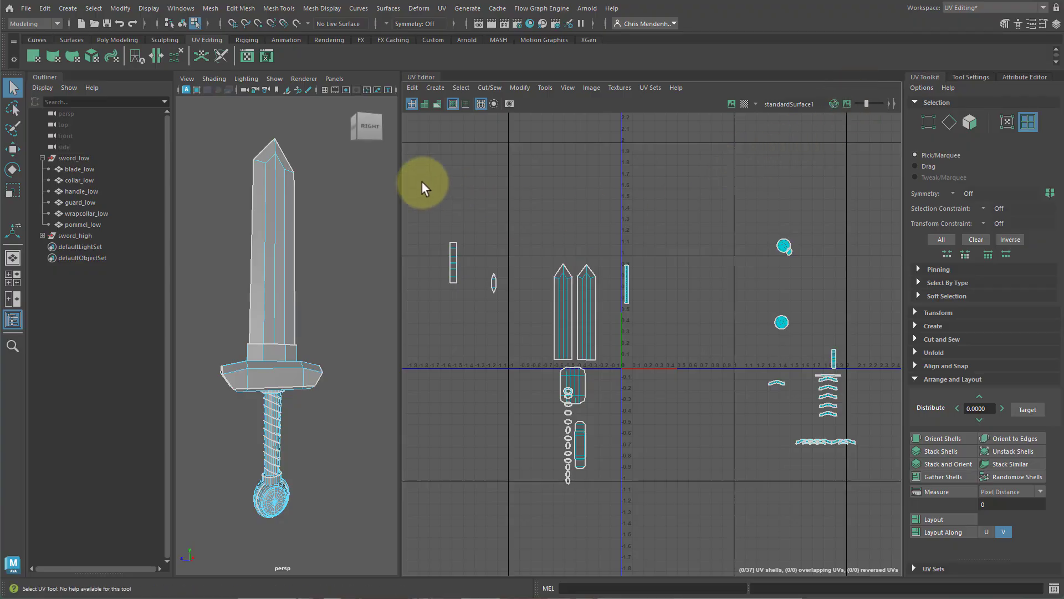
Select all shells and pack them with Layout UVs at map size 2048, shell padding 10 and tile padding 20.
{"action": "left_click_drag", "start_coordinate": [422, 188], "coordinate": [879, 519]}
{"action": "scroll", "coordinate": [696, 376], "scroll_direction": "down", "scroll_amount": 3}
{"action": "scroll", "coordinate": [694, 373], "scroll_direction": "up", "scroll_amount": 3}
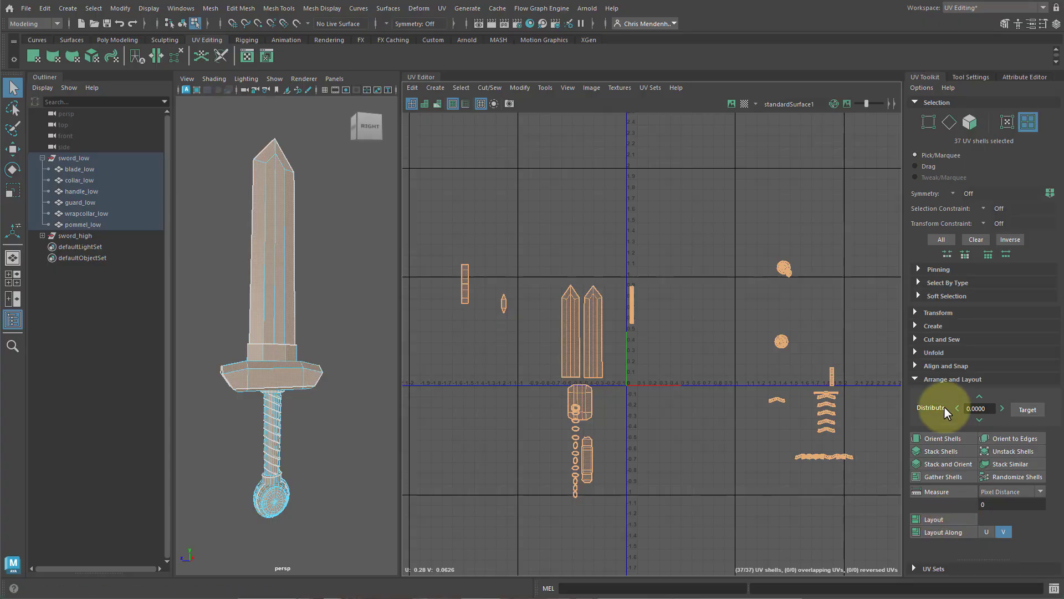
{"action": "left_click", "coordinate": [934, 519], "text": "shift"}
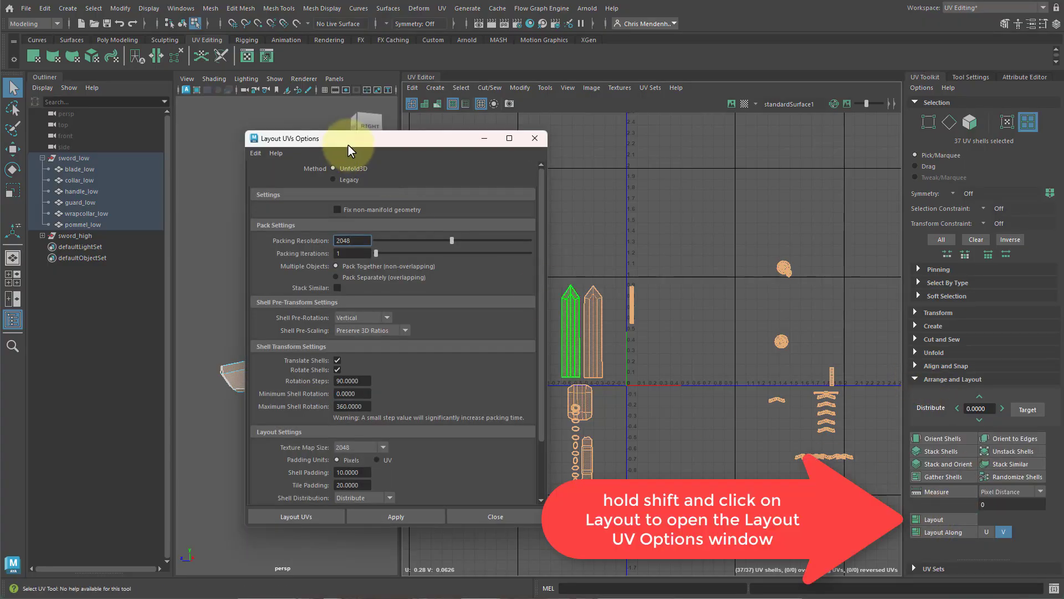
{"action": "left_click_drag", "start_coordinate": [348, 146], "coordinate": [569, 147]}
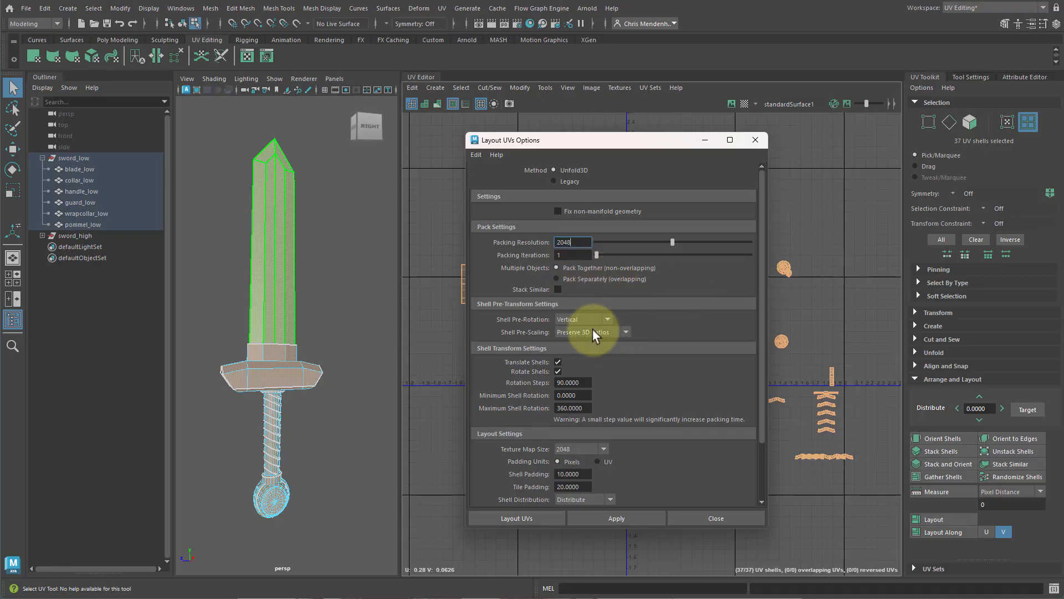
{"action": "scroll", "coordinate": [581, 359], "scroll_direction": "down", "scroll_amount": 2}
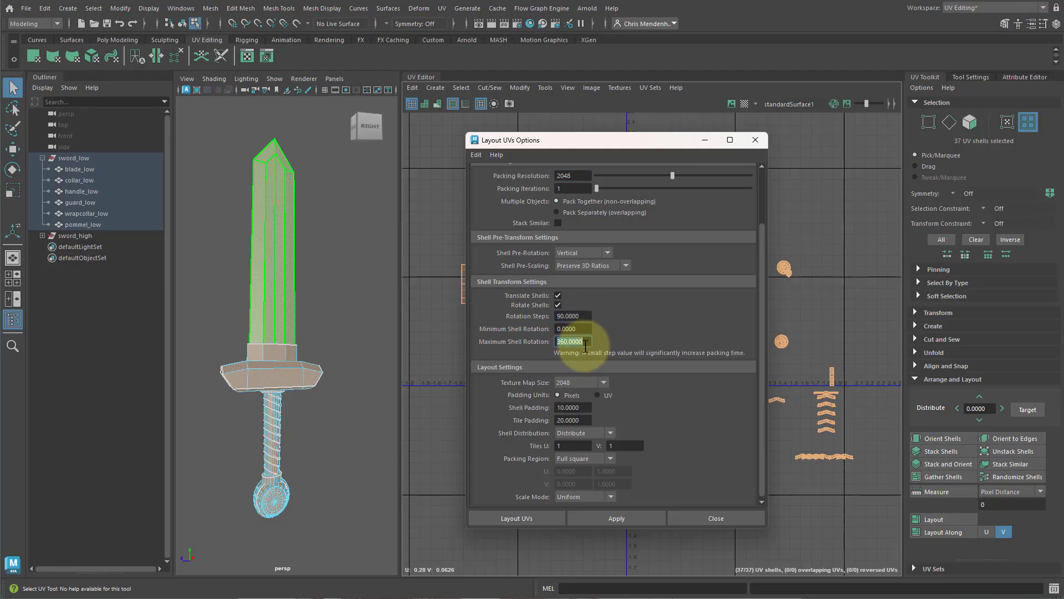
{"action": "left_click", "coordinate": [569, 407]}
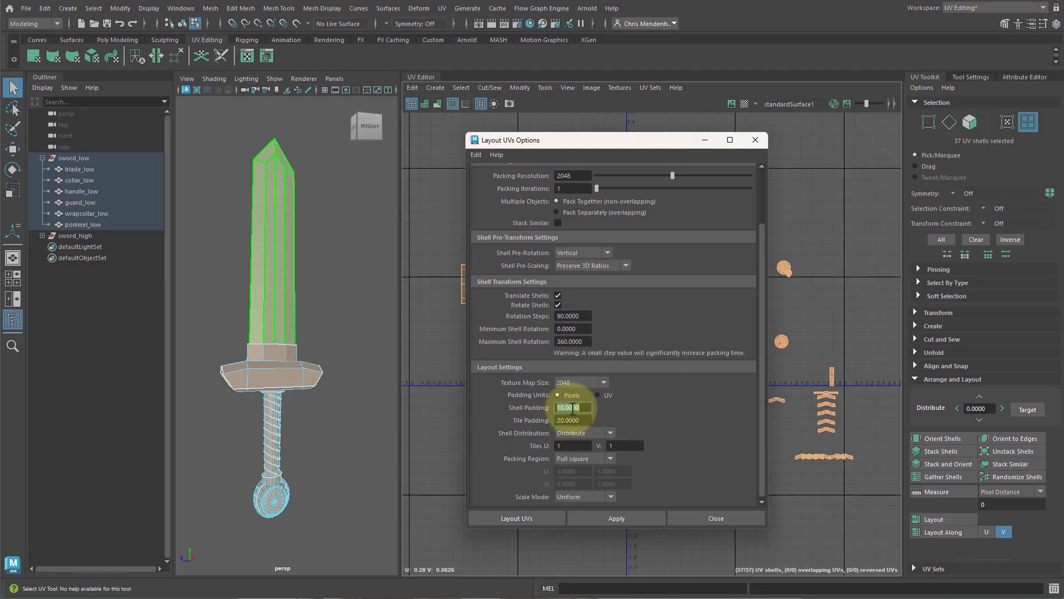
{"action": "double_click", "coordinate": [571, 420]}
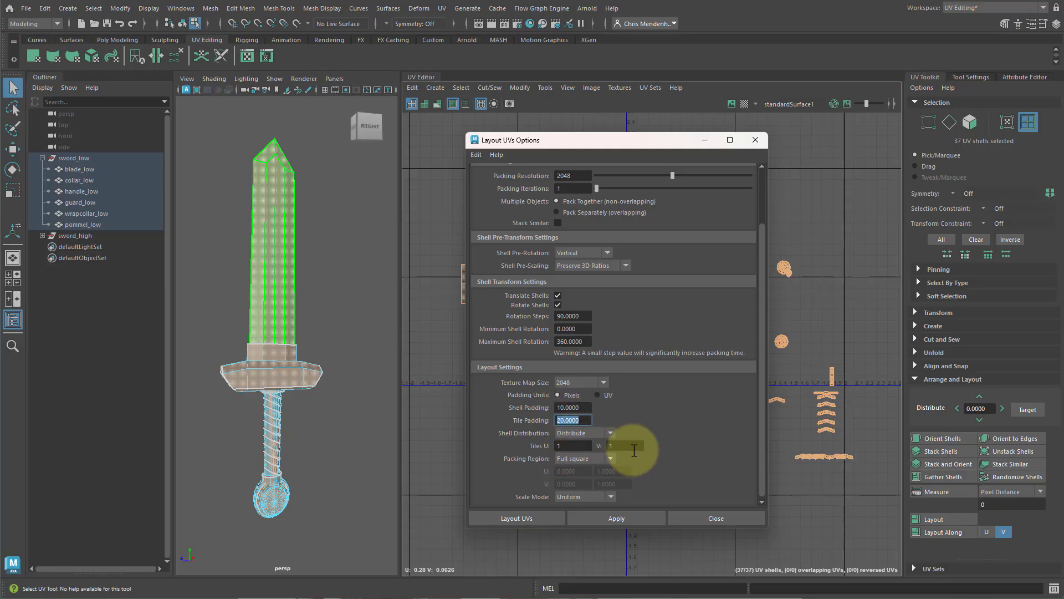
{"action": "scroll", "coordinate": [665, 448], "scroll_direction": "down", "scroll_amount": 1}
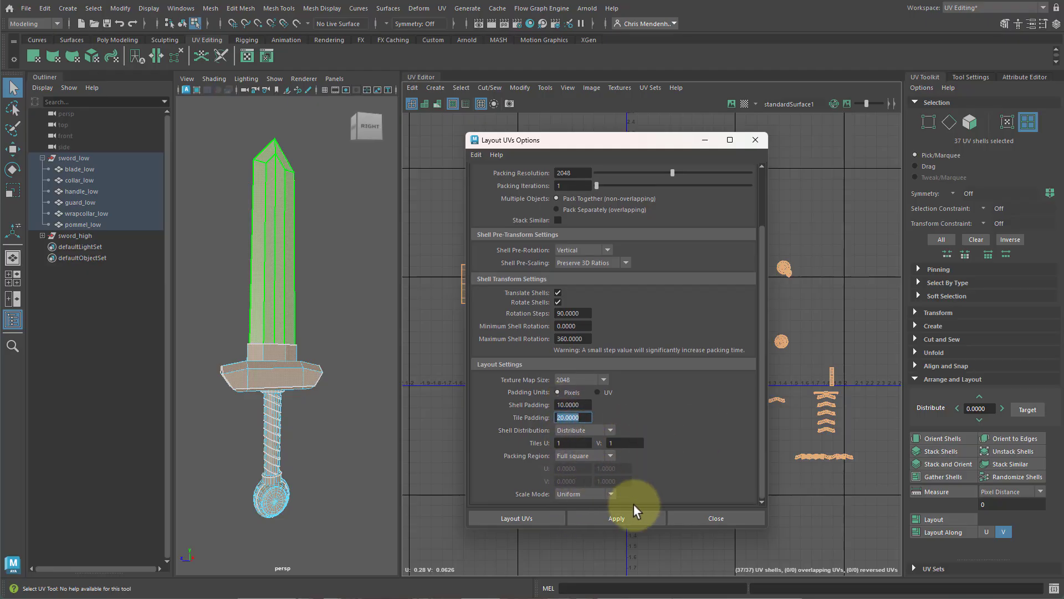
{"action": "left_click_drag", "start_coordinate": [624, 139], "coordinate": [442, 111]}
{"action": "left_click", "coordinate": [440, 487]}
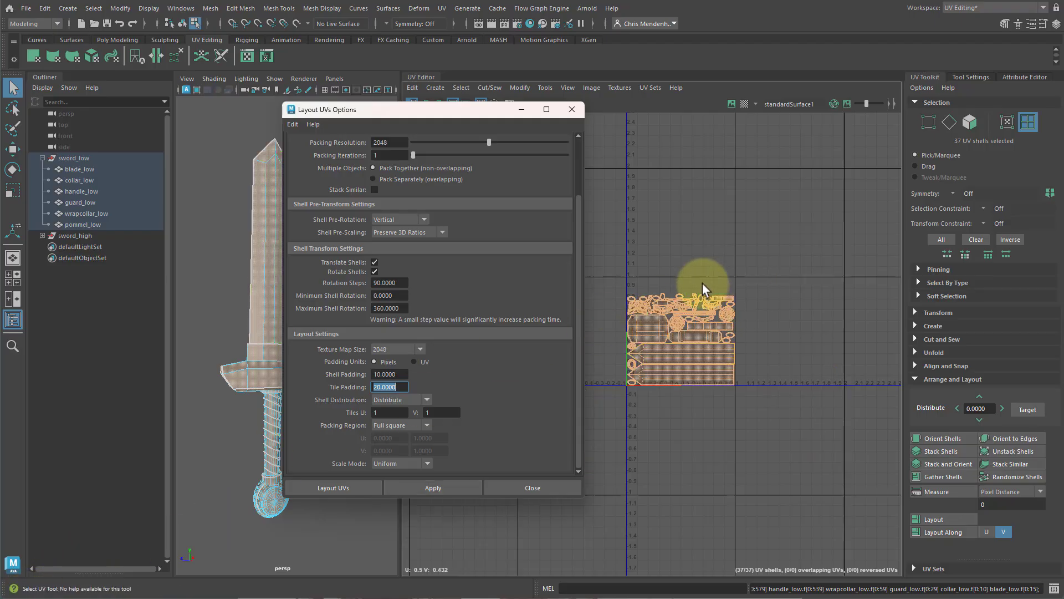
{"action": "left_click", "coordinate": [572, 109]}
Select the five handle wrap shells and move them up above the packed shells at the top of the tile.
{"action": "scroll", "coordinate": [703, 300], "scroll_direction": "up", "scroll_amount": 3}
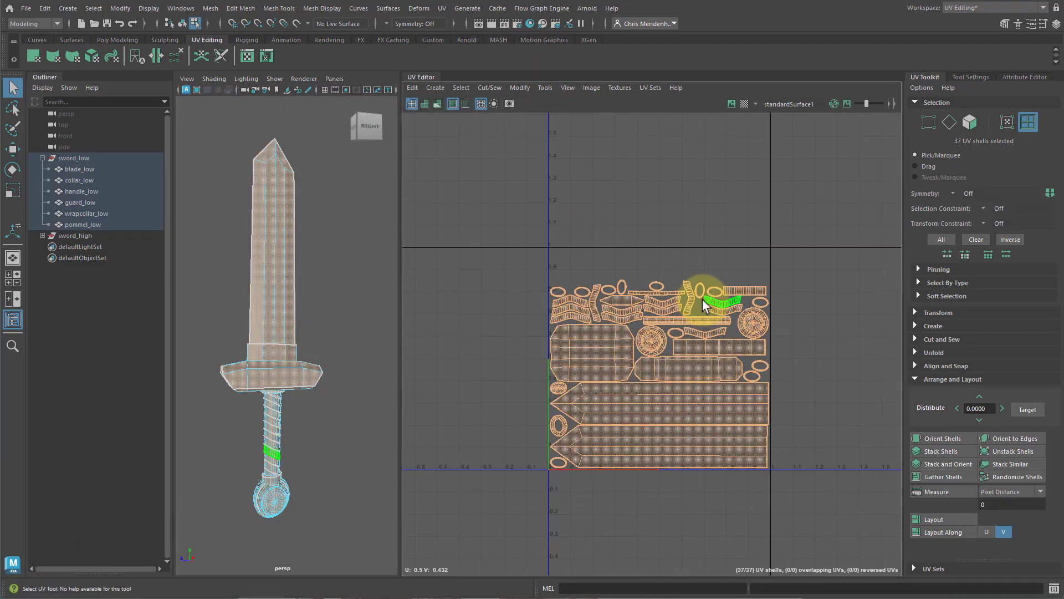
{"action": "scroll", "coordinate": [703, 298], "scroll_direction": "up", "scroll_amount": 2}
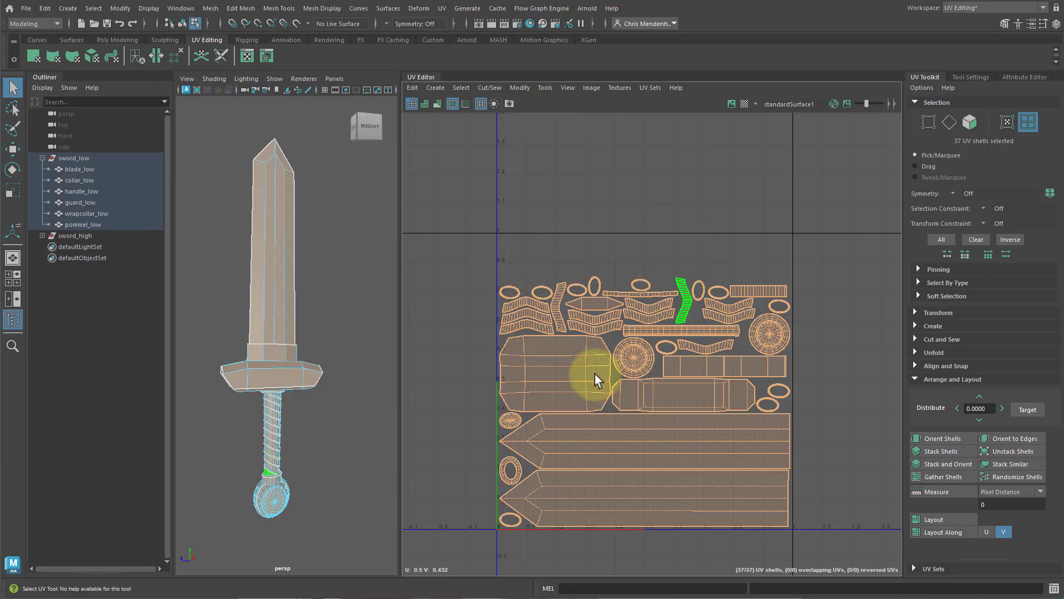
{"action": "middle_click_drag", "start_coordinate": [594, 374], "coordinate": [613, 320], "text": "alt"}
{"action": "scroll", "coordinate": [613, 314], "scroll_direction": "up", "scroll_amount": 2}
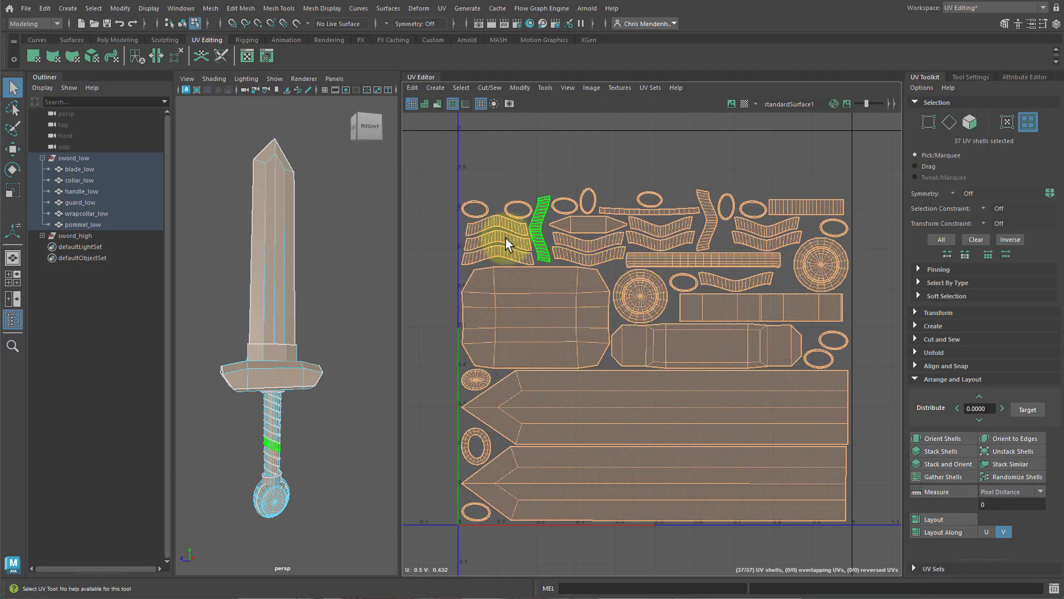
{"action": "left_click", "coordinate": [542, 222]}
{"action": "left_click", "coordinate": [733, 282]}
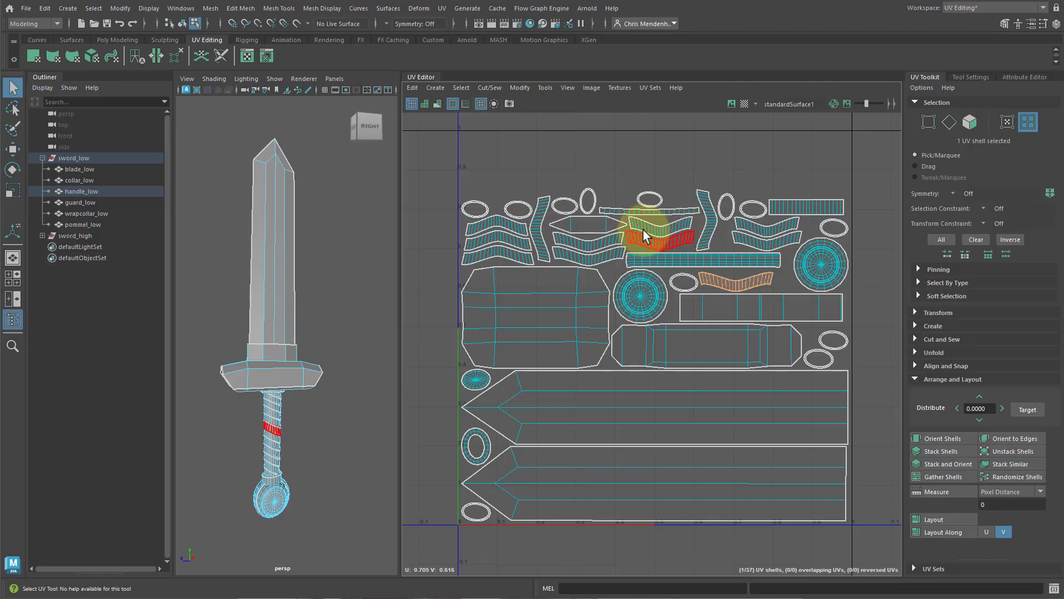
{"action": "left_click", "coordinate": [494, 224]}
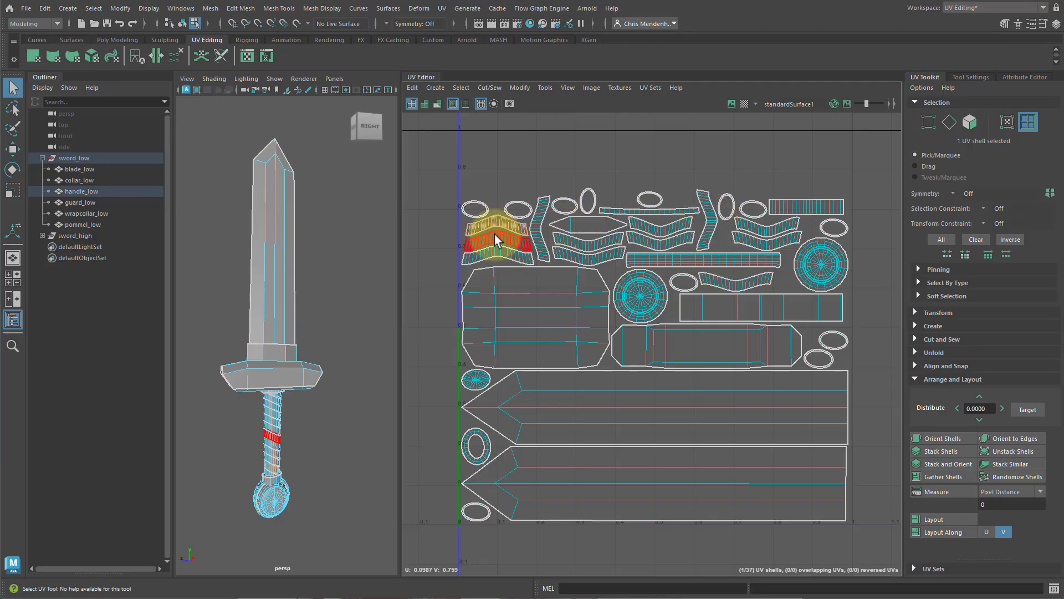
{"action": "left_click", "coordinate": [495, 236], "text": "shift"}
{"action": "left_click", "coordinate": [493, 249], "text": "shift"}
{"action": "left_click", "coordinate": [539, 225], "text": "shift"}
{"action": "left_click", "coordinate": [702, 215], "text": "shift"}
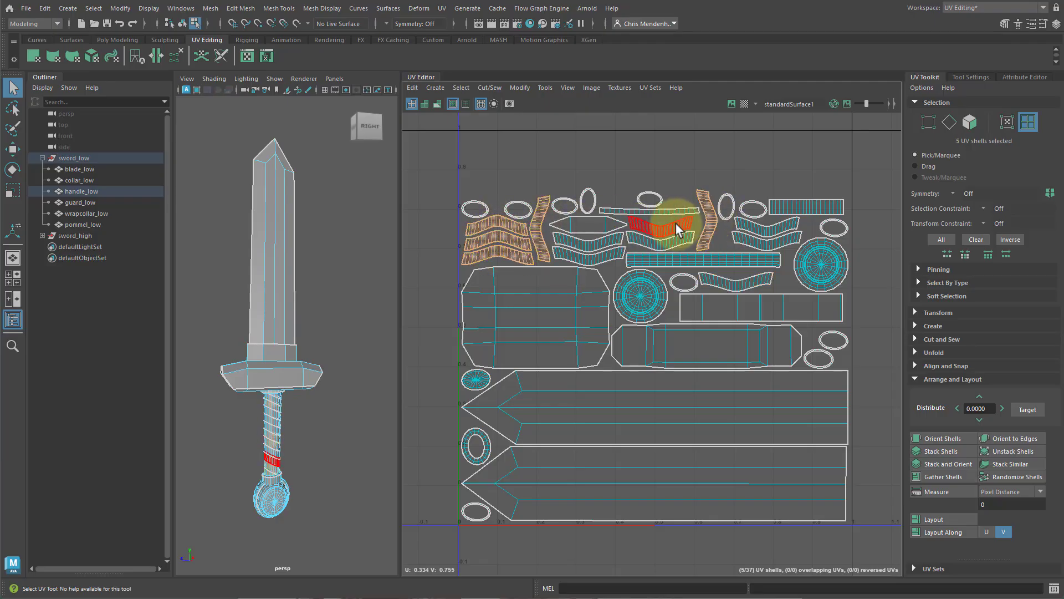
{"action": "key", "text": "w"}
{"action": "left_click_drag", "start_coordinate": [590, 224], "coordinate": [594, 151]}
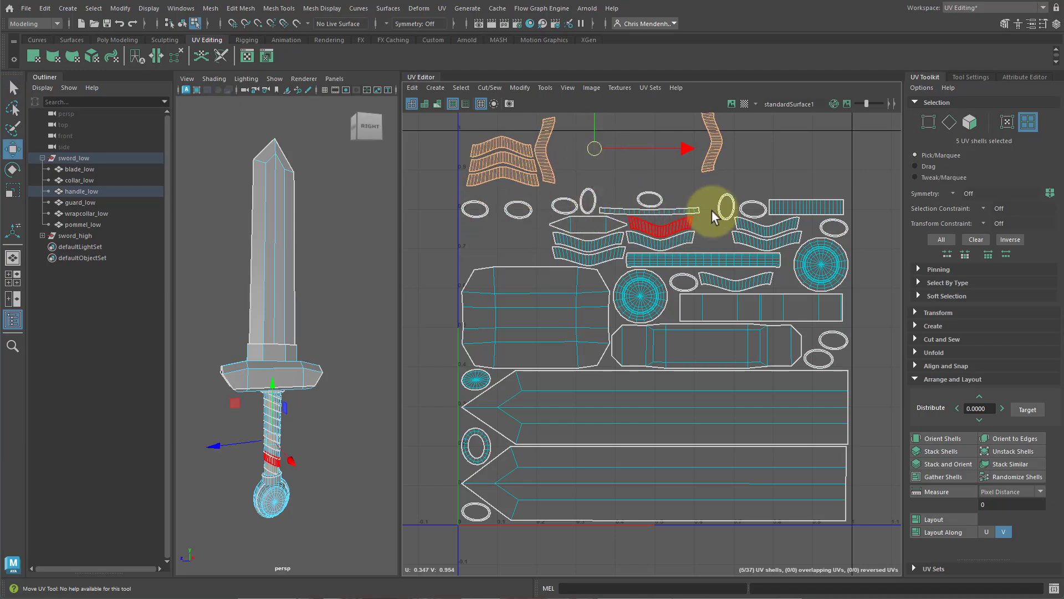
Move one more wrap shell left beside the group at the top of the tile.
{"action": "middle_click_drag", "start_coordinate": [759, 217], "coordinate": [756, 233], "text": "alt"}
{"action": "scroll", "coordinate": [751, 232], "scroll_direction": "down", "scroll_amount": 2}
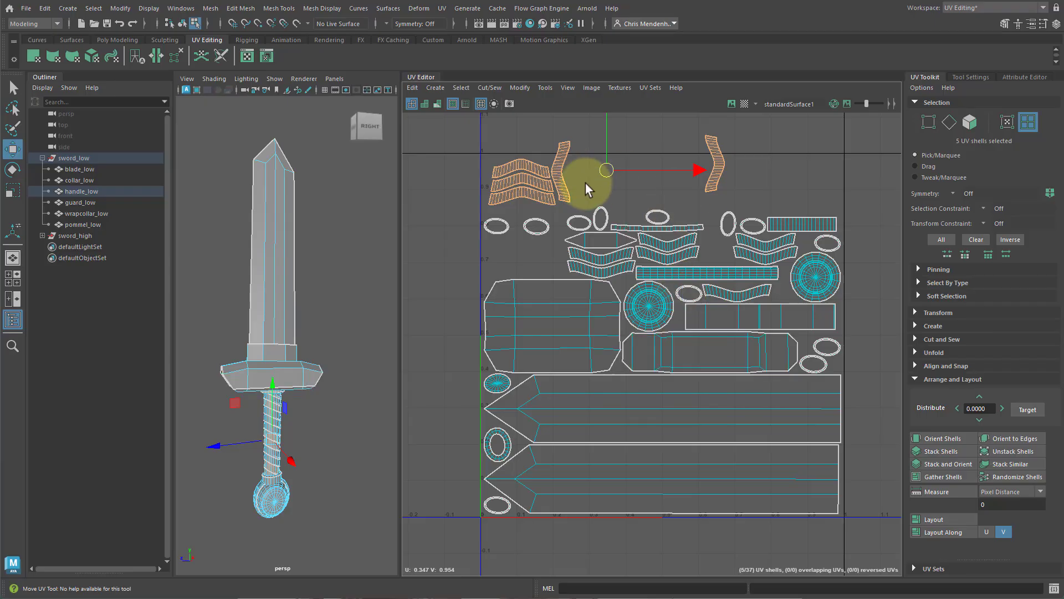
{"action": "left_click", "coordinate": [716, 166]}
{"action": "left_click_drag", "start_coordinate": [708, 165], "coordinate": [589, 173]}
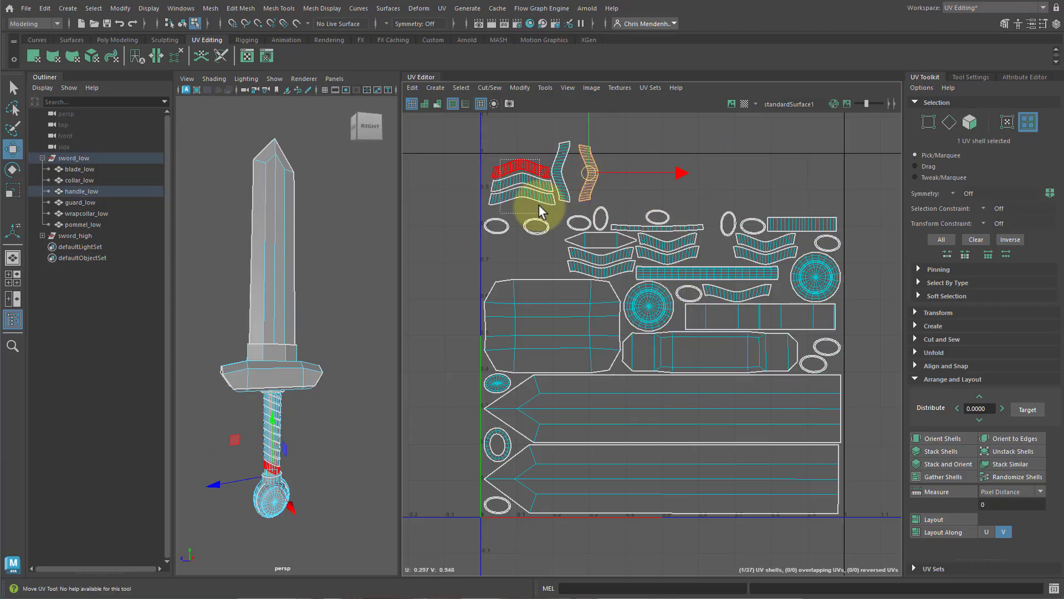
Select three wrap shells and rotate them twice in 90-degree steps.
{"action": "left_click_drag", "start_coordinate": [530, 209], "coordinate": [485, 159]}
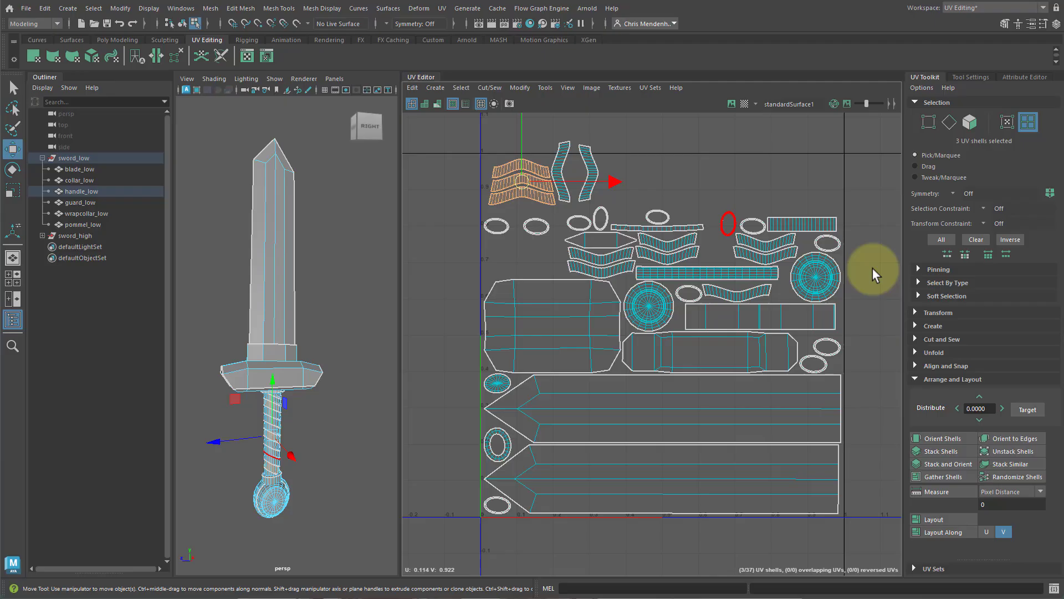
{"action": "left_click", "coordinate": [915, 379]}
{"action": "left_click", "coordinate": [915, 313]}
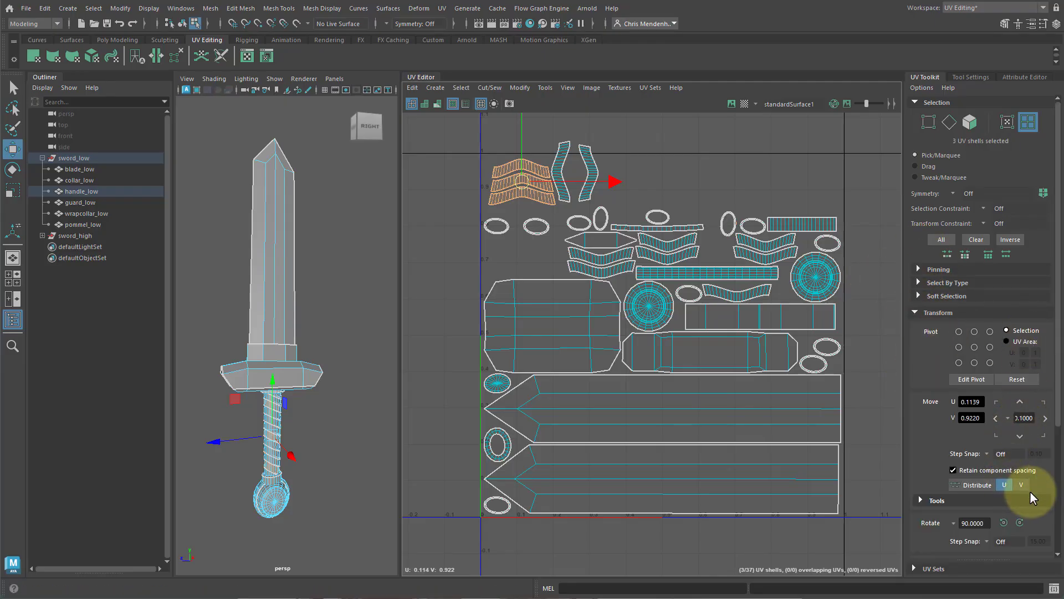
{"action": "left_click", "coordinate": [1020, 522]}
{"action": "left_click", "coordinate": [1020, 522]}
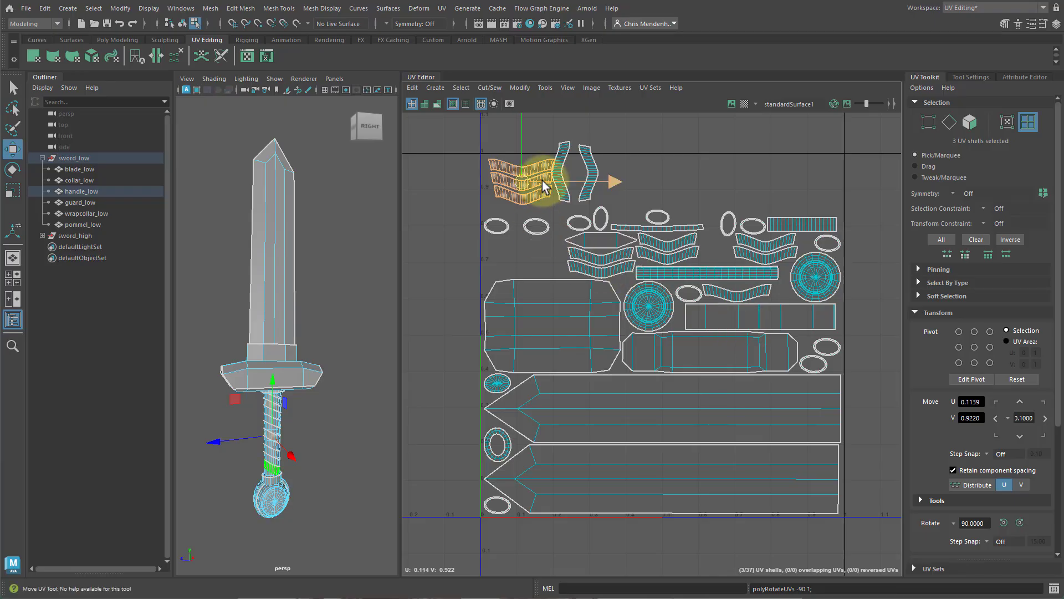
Rotate two vertical wrap shells 90 degrees to lie horizontally and move one under the others.
{"action": "left_click", "coordinate": [572, 146]}
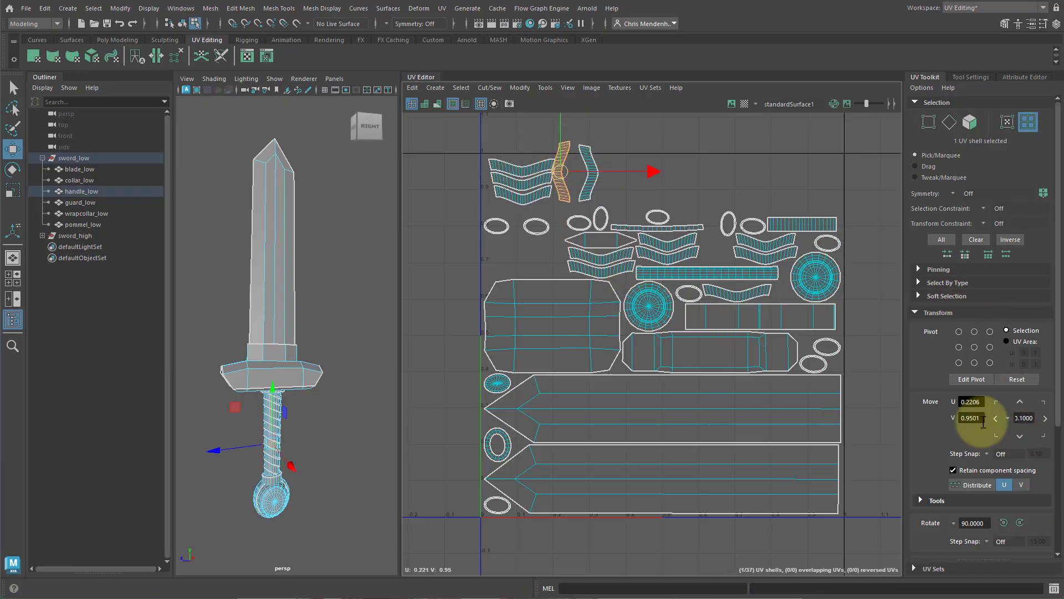
{"action": "left_click", "coordinate": [1007, 523]}
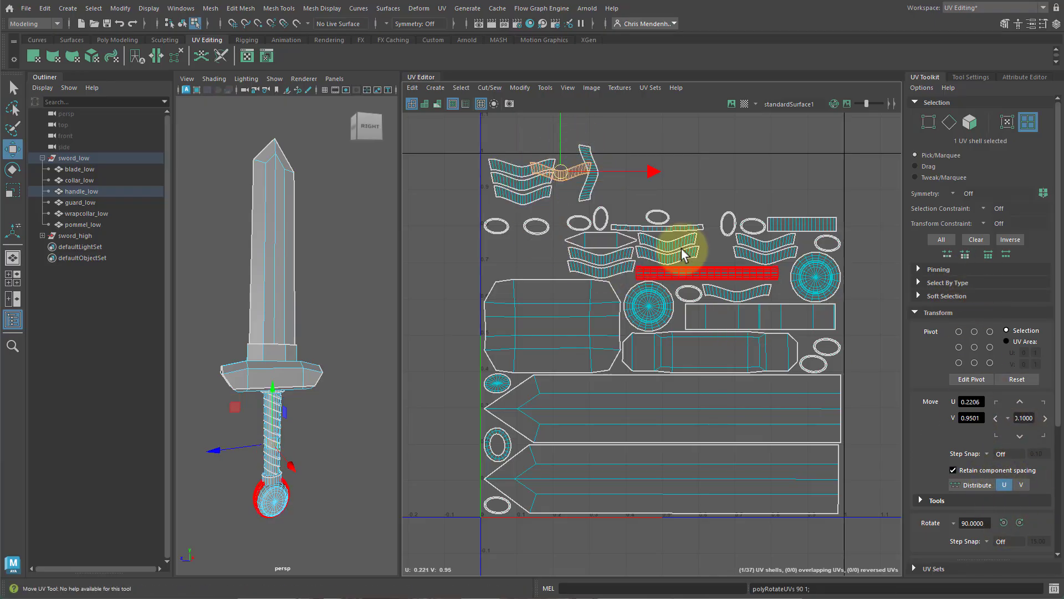
{"action": "left_click", "coordinate": [586, 193]}
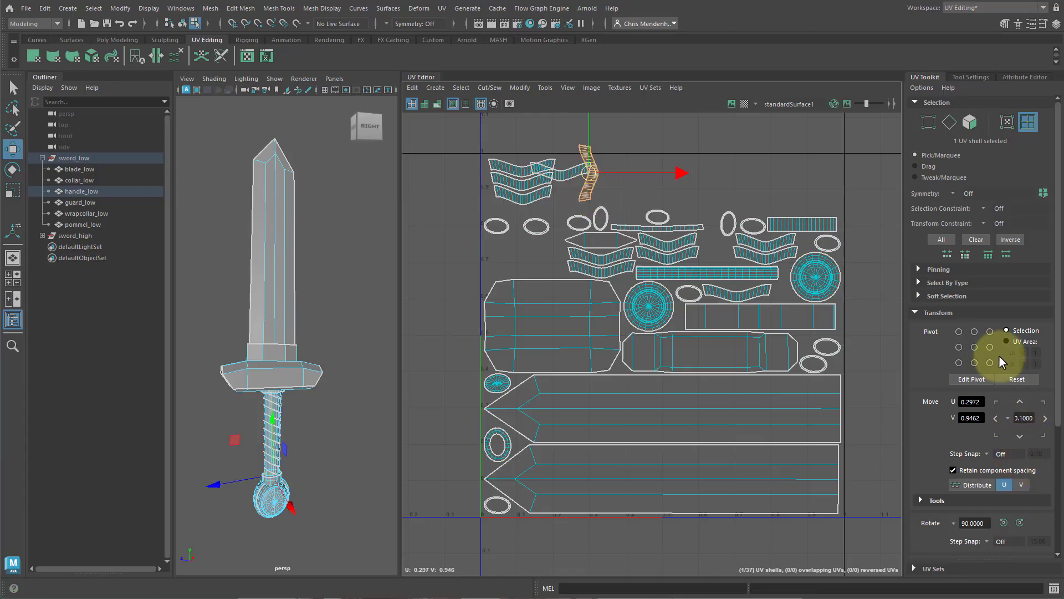
{"action": "left_click", "coordinate": [1020, 522]}
{"action": "left_click_drag", "start_coordinate": [600, 167], "coordinate": [599, 194]}
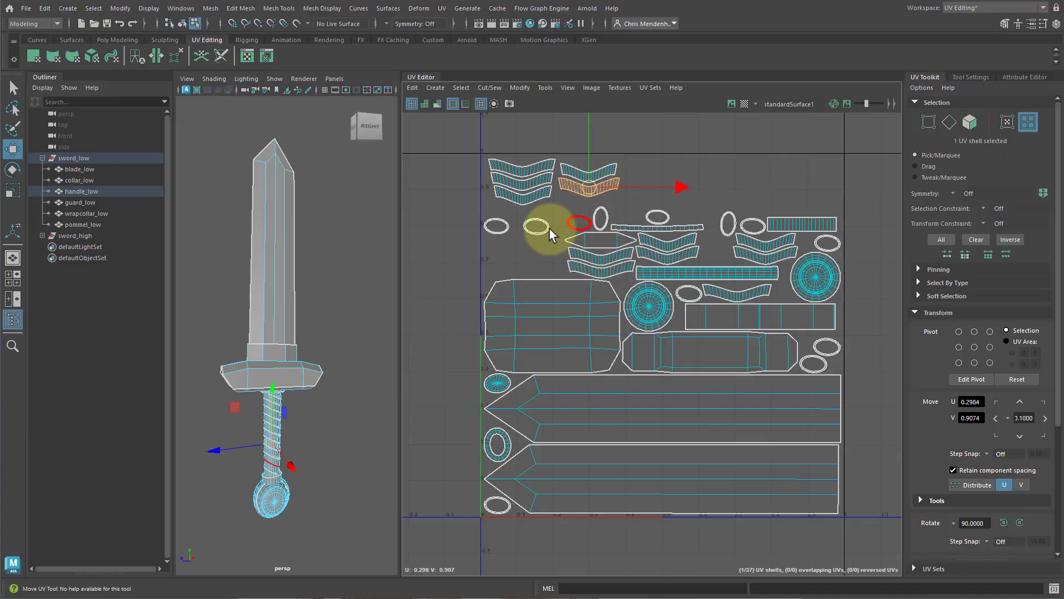
Rotate two small ellipse shells 90 degrees and move one into the left column.
{"action": "left_click", "coordinate": [574, 220]}
{"action": "left_click_drag", "start_coordinate": [578, 224], "coordinate": [568, 224]}
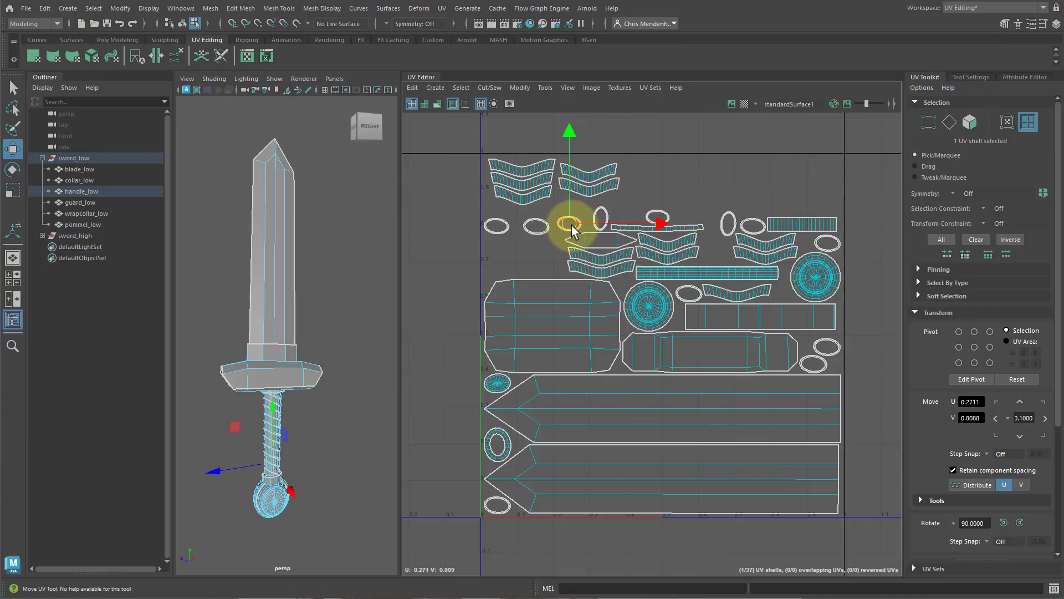
{"action": "left_click", "coordinate": [606, 213]}
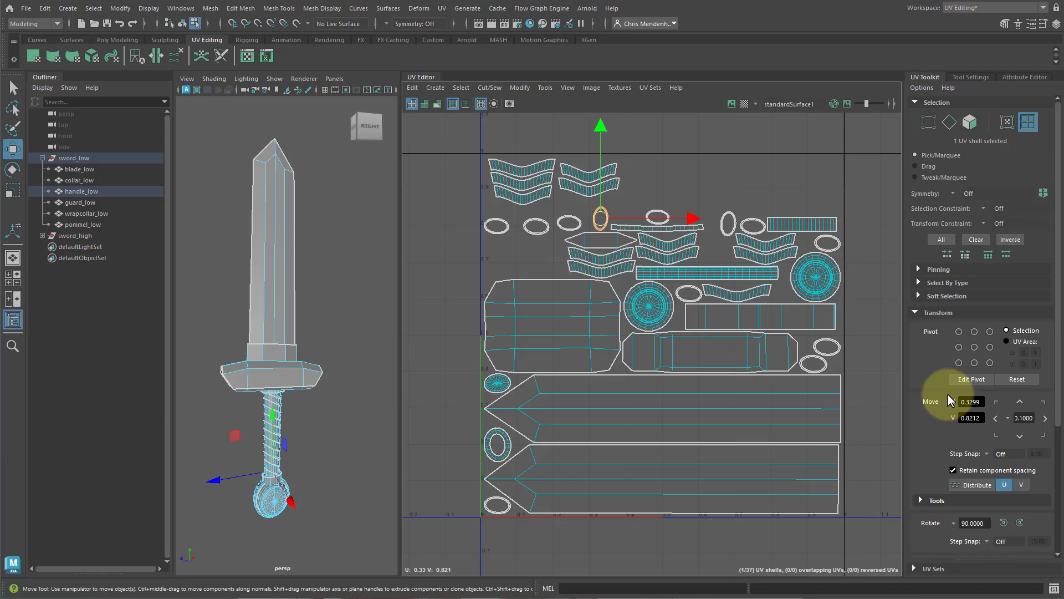
{"action": "left_click", "coordinate": [1003, 523]}
{"action": "left_click", "coordinate": [731, 218]}
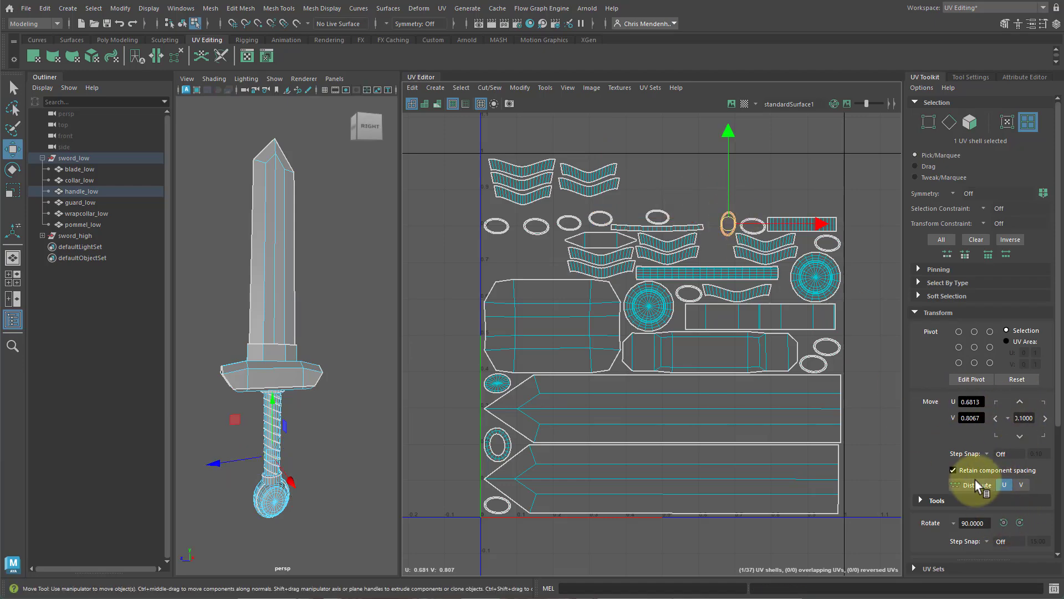
{"action": "left_click", "coordinate": [1003, 524]}
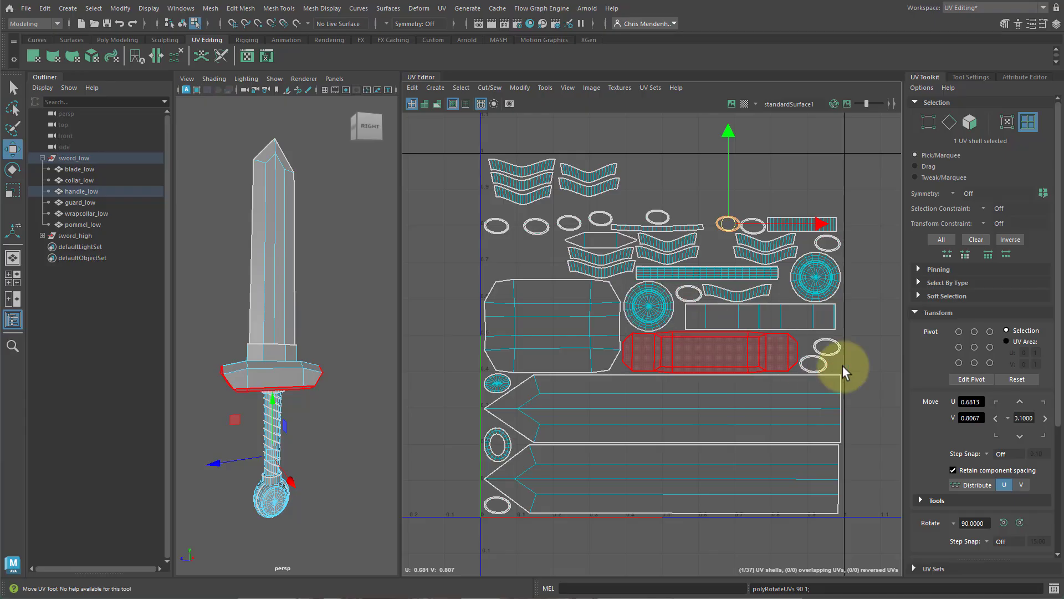
{"action": "left_click_drag", "start_coordinate": [728, 229], "coordinate": [498, 248]}
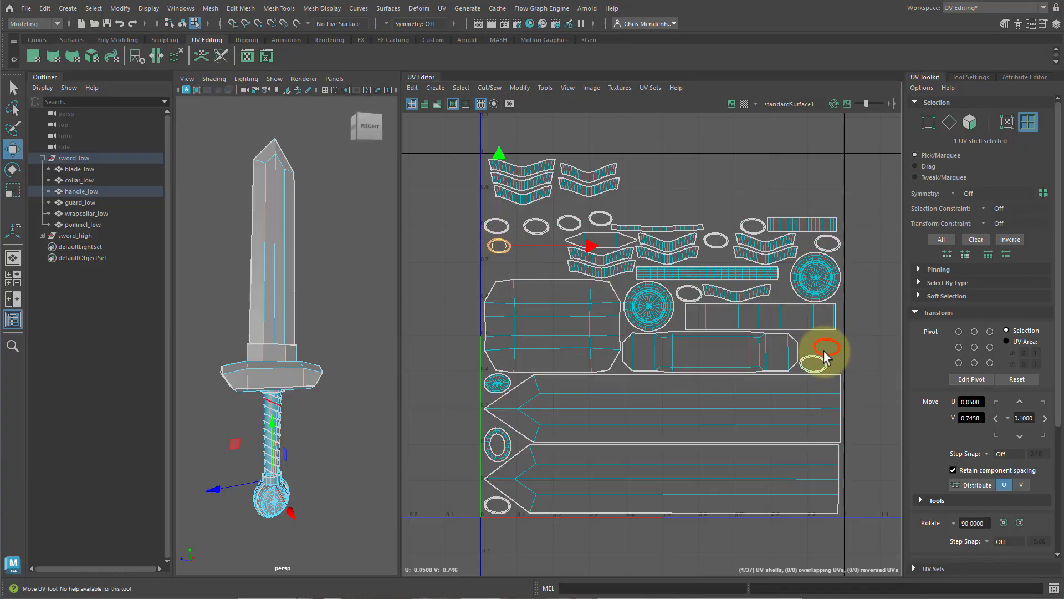
Move another small ellipse shell down into the group on the left.
{"action": "left_click", "coordinate": [814, 363]}
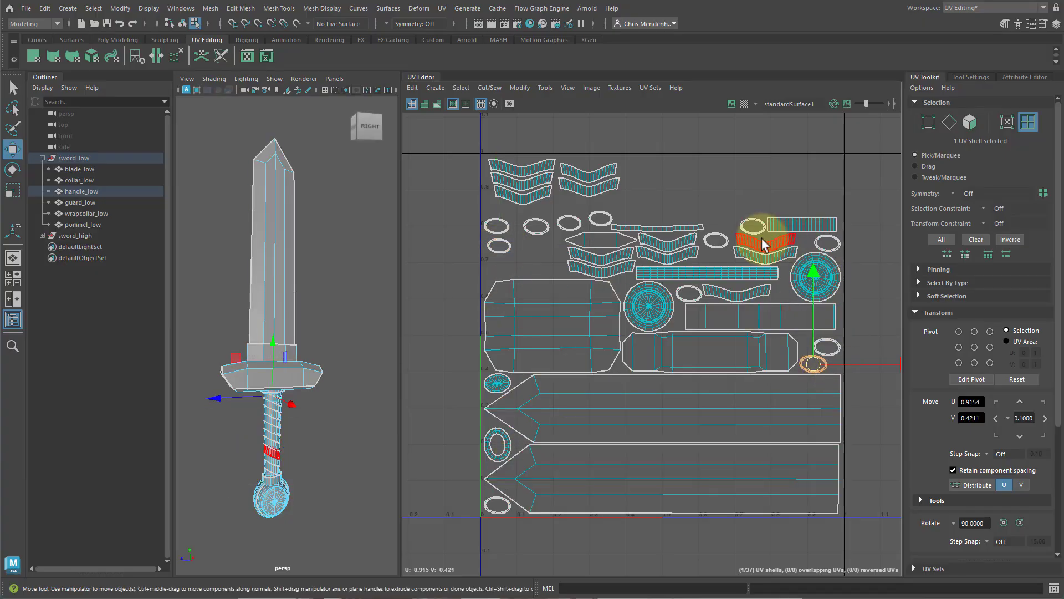
{"action": "left_click", "coordinate": [662, 298]}
{"action": "left_click", "coordinate": [687, 204]}
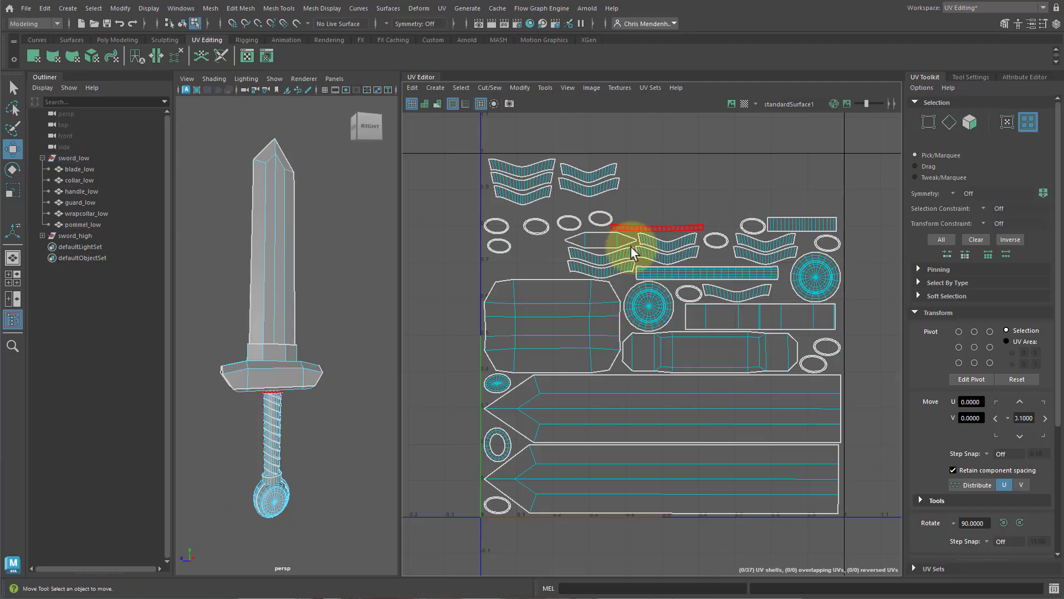
{"action": "left_click", "coordinate": [529, 226]}
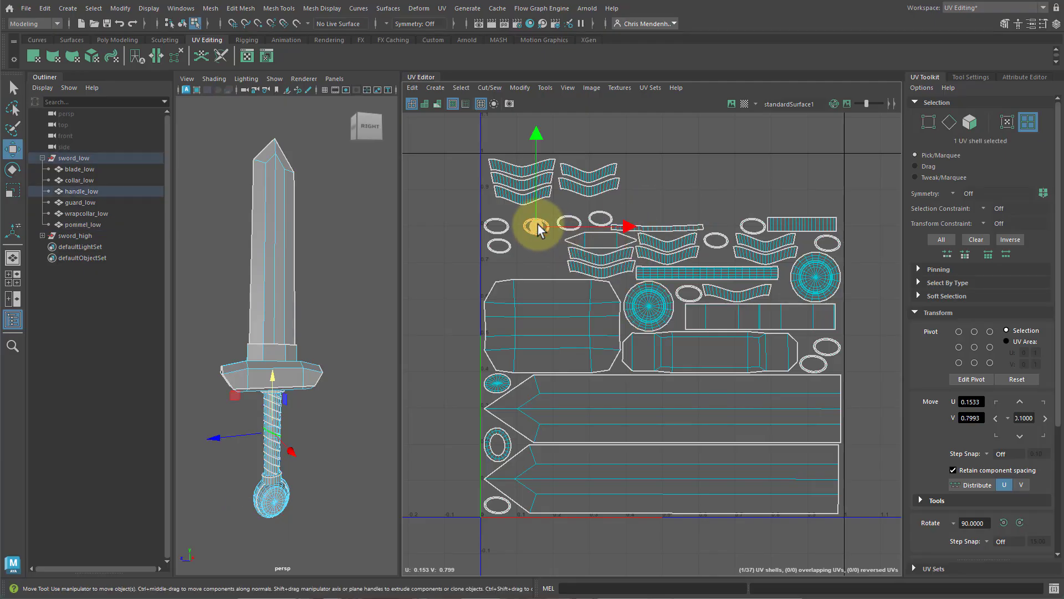
{"action": "left_click", "coordinate": [571, 223]}
{"action": "left_click_drag", "start_coordinate": [571, 223], "coordinate": [534, 244]}
Gather the remaining small ellipse shells into rows beside the left group.
{"action": "left_click", "coordinate": [601, 219]}
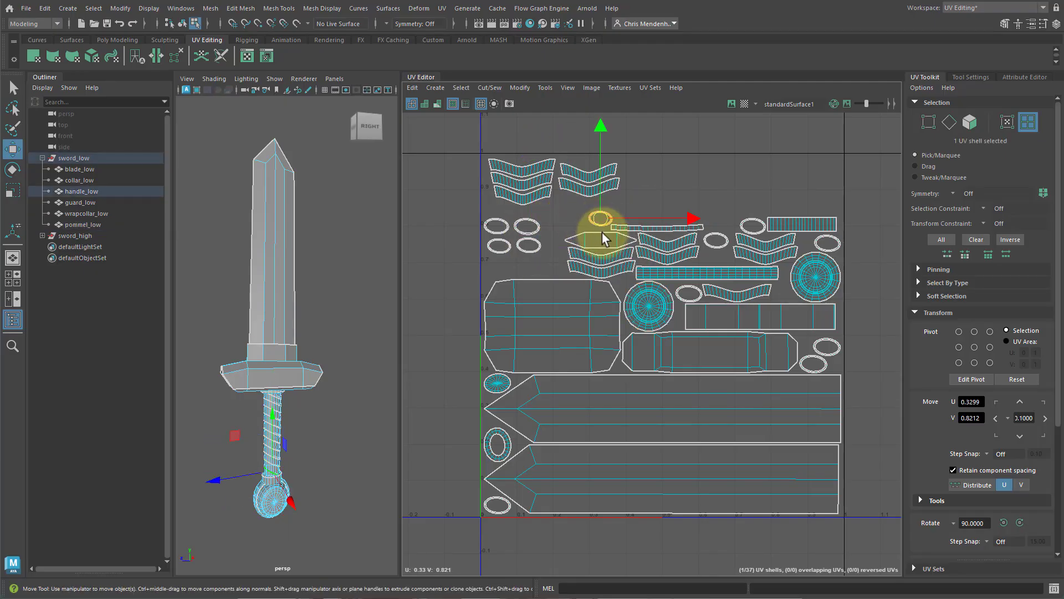
{"action": "left_click_drag", "start_coordinate": [601, 221], "coordinate": [502, 272]}
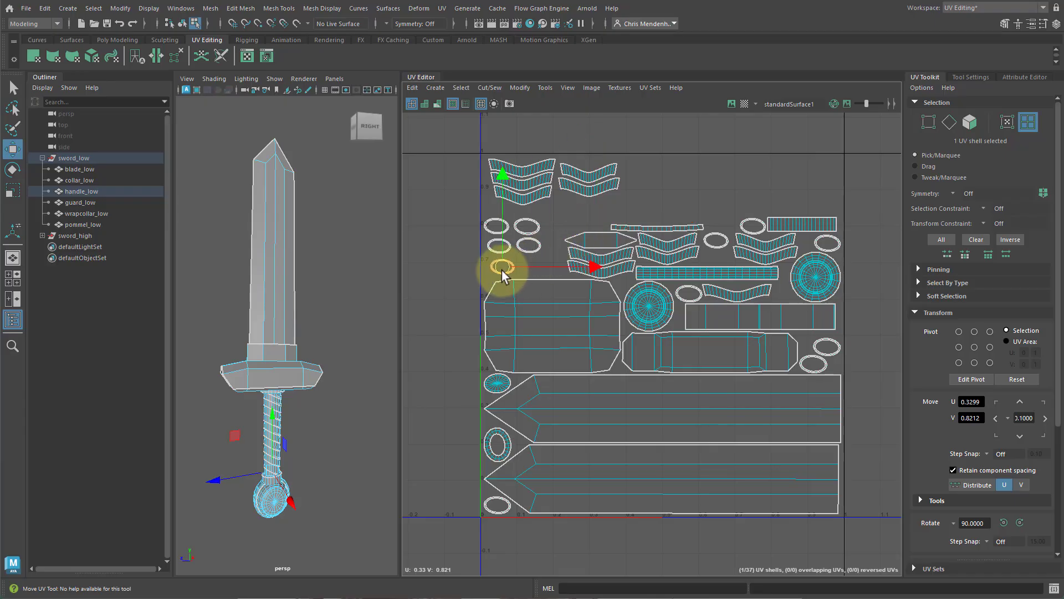
{"action": "left_click", "coordinate": [723, 244]}
{"action": "left_click_drag", "start_coordinate": [723, 244], "coordinate": [538, 270]}
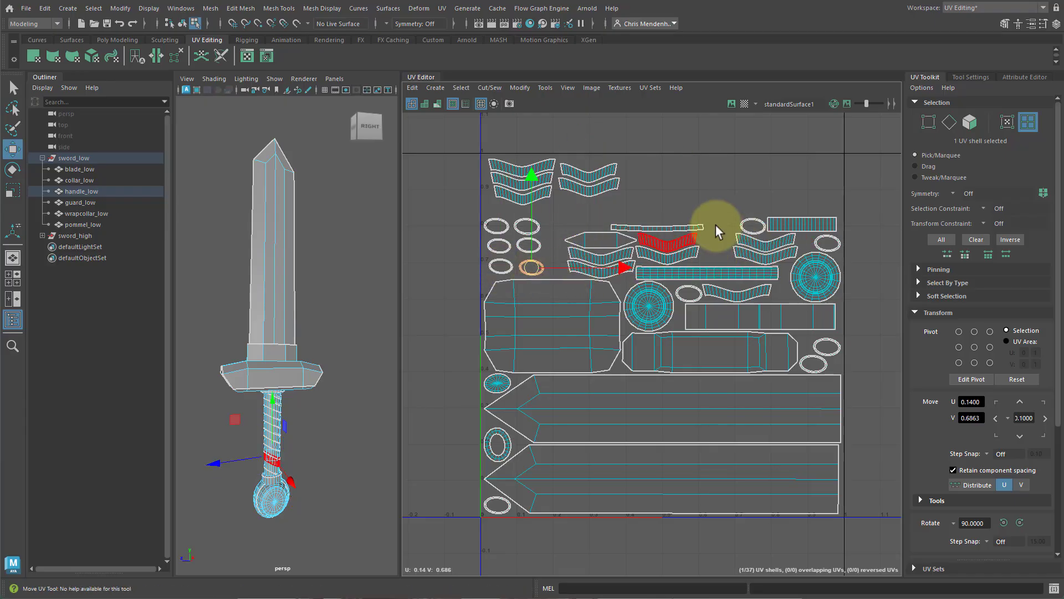
{"action": "left_click", "coordinate": [749, 226]}
{"action": "left_click_drag", "start_coordinate": [747, 227], "coordinate": [556, 229]}
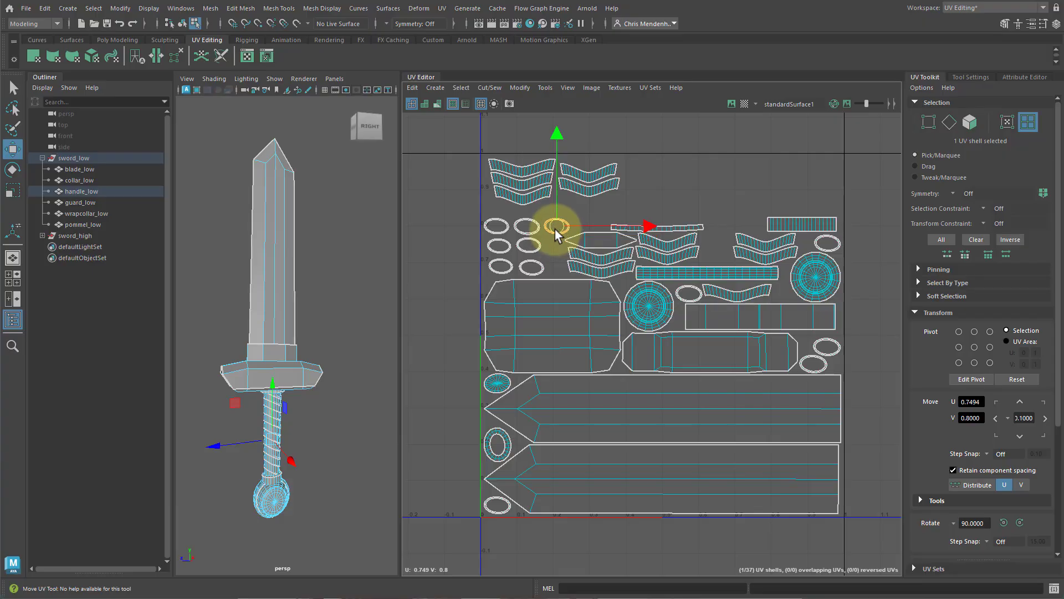
{"action": "left_click", "coordinate": [692, 296]}
{"action": "left_click_drag", "start_coordinate": [691, 295], "coordinate": [588, 223]}
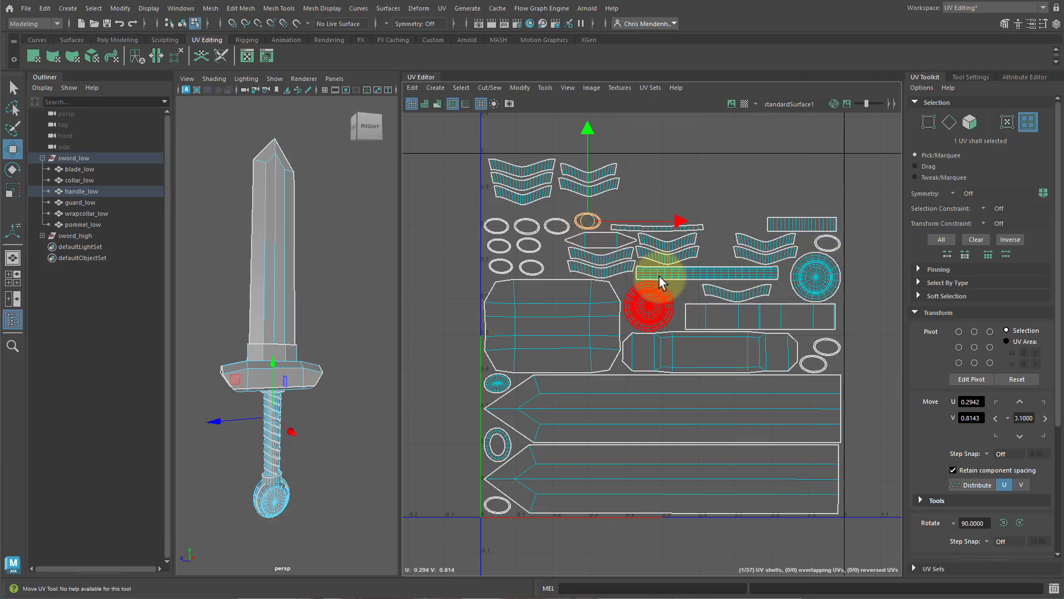
Nudge the long thin strip shell and move the last chevron shells into the top row.
{"action": "scroll", "coordinate": [659, 277], "scroll_direction": "up", "scroll_amount": 2}
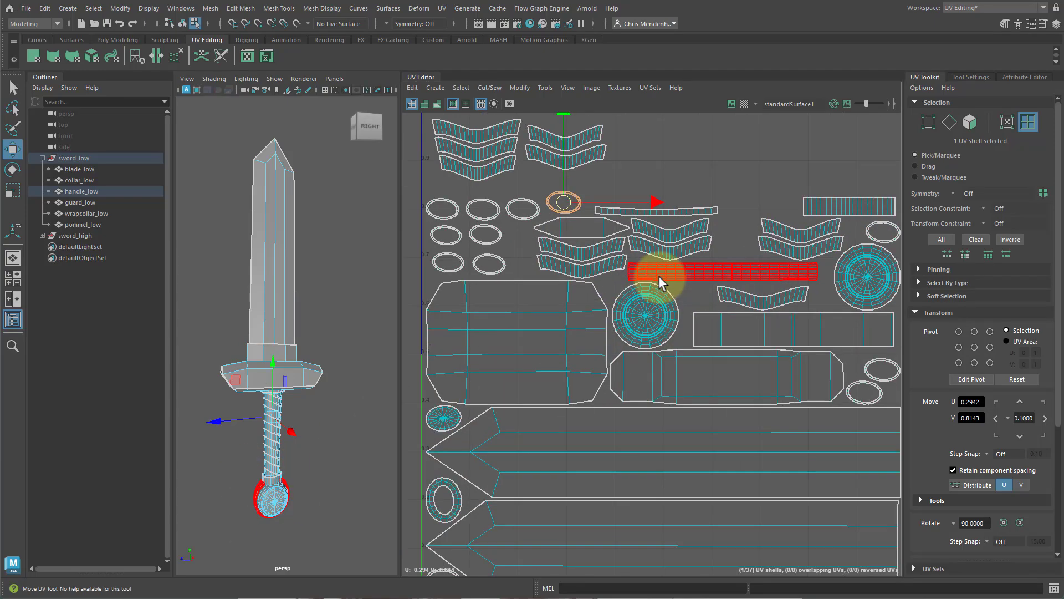
{"action": "left_click", "coordinate": [662, 213]}
{"action": "left_click_drag", "start_coordinate": [658, 213], "coordinate": [658, 208]}
{"action": "left_click", "coordinate": [591, 230]}
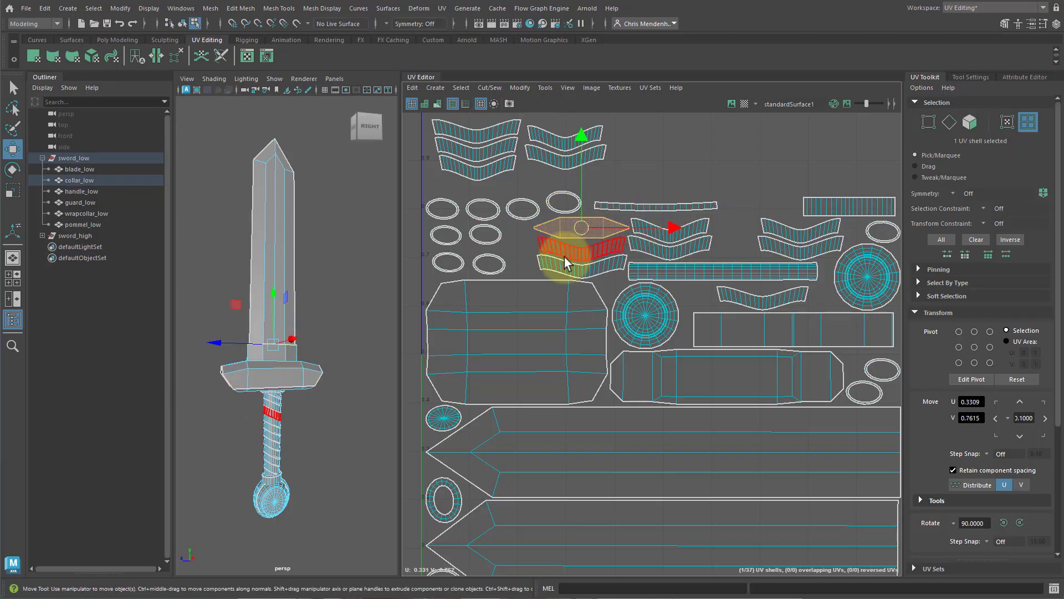
{"action": "scroll", "coordinate": [710, 197], "scroll_direction": "down", "scroll_amount": 2}
{"action": "left_click", "coordinate": [750, 275]}
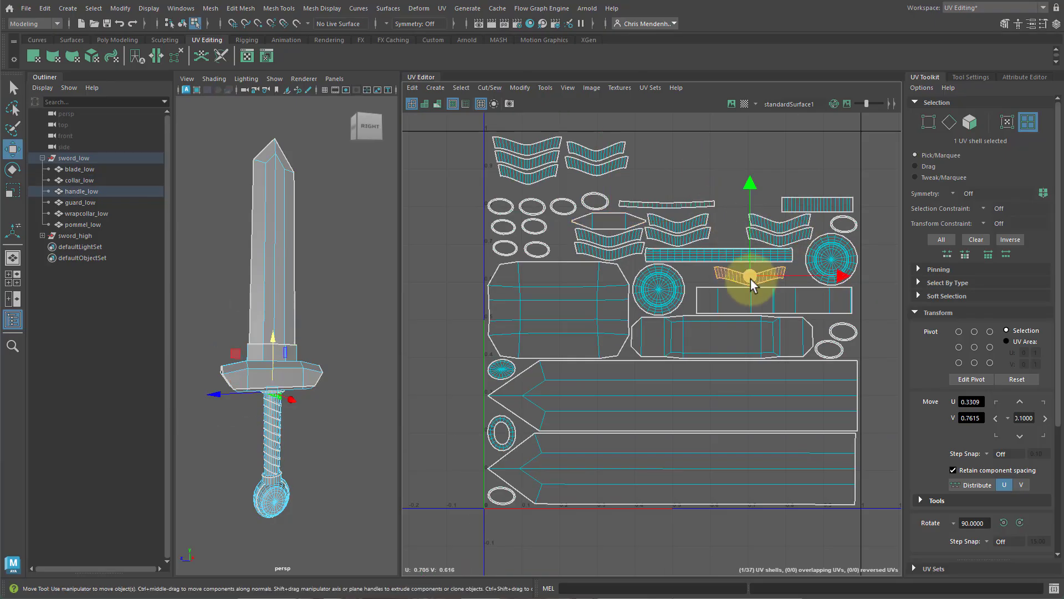
{"action": "mouse_move", "coordinate": [676, 169]}
{"action": "left_mouse_down"}
{"action": "mouse_move", "coordinate": [635, 240]}
{"action": "mouse_move", "coordinate": [606, 249]}
{"action": "mouse_move", "coordinate": [679, 142]}
{"action": "mouse_move", "coordinate": [674, 173]}
{"action": "left_mouse_up"}
{"action": "left_click", "coordinate": [627, 236], "text": "shift"}
{"action": "left_click", "coordinate": [683, 176], "text": "shift"}
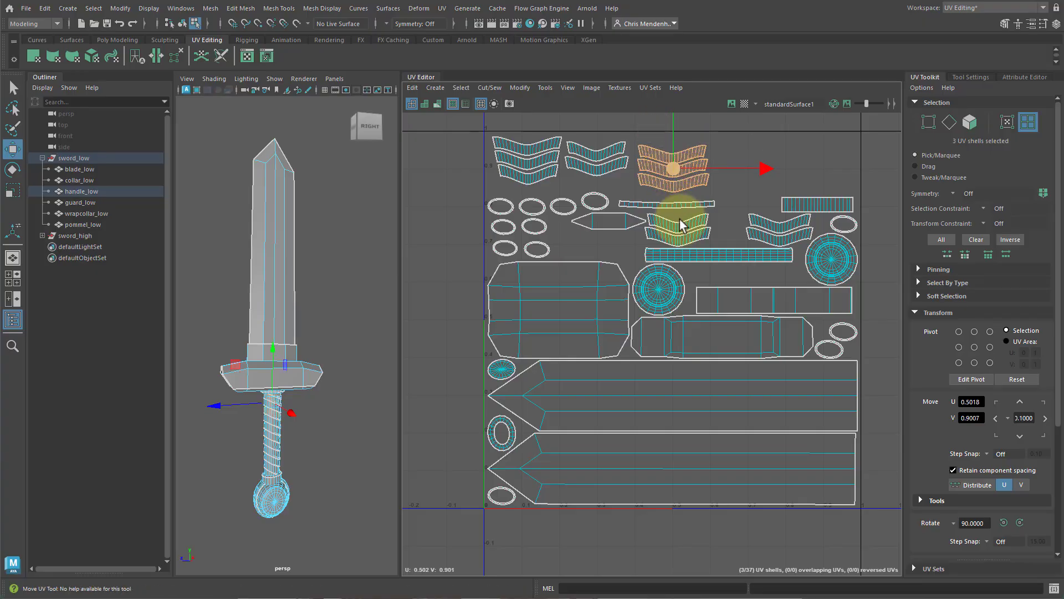
Move the diamond-shaped collar shell and a small ellipse shell into the open space near the top left.
{"action": "left_click", "coordinate": [621, 237]}
{"action": "left_click_drag", "start_coordinate": [613, 224], "coordinate": [608, 248]}
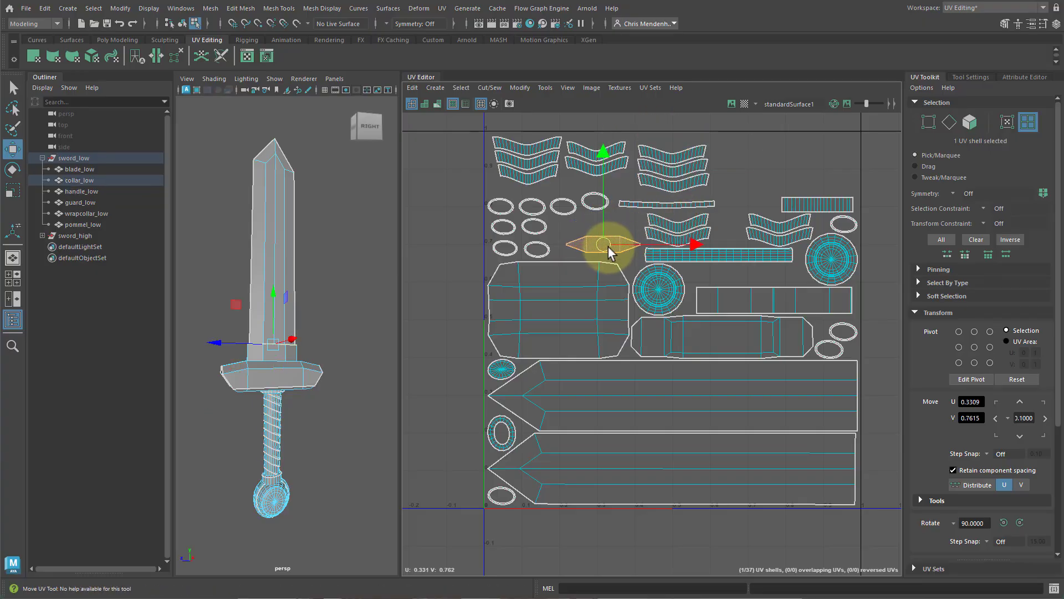
{"action": "left_click", "coordinate": [596, 204]}
{"action": "left_click_drag", "start_coordinate": [595, 205], "coordinate": [570, 230]}
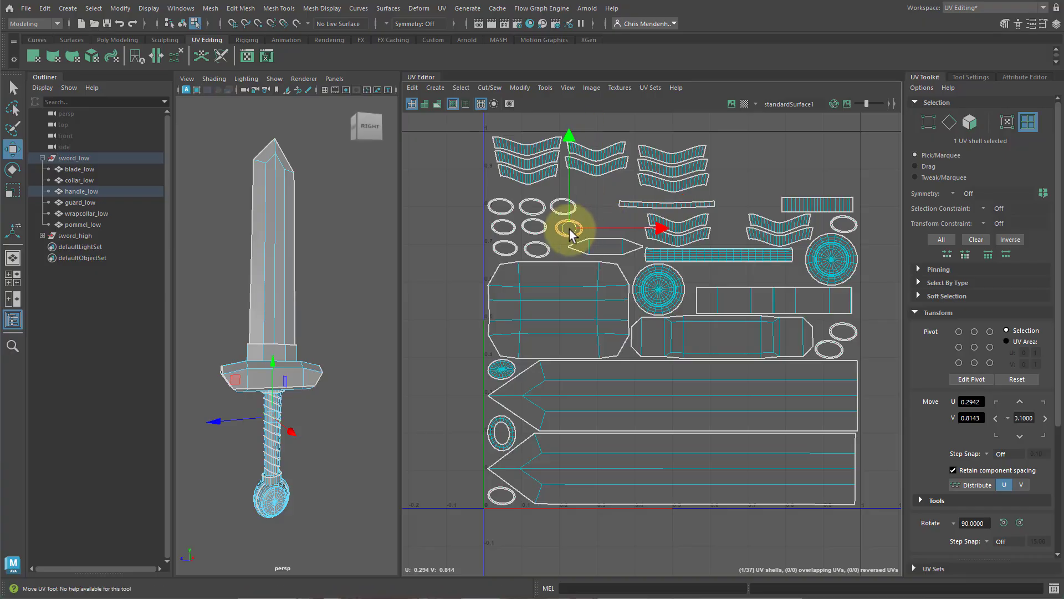
Move the long thin strip shell up into the open space at the top right of the tile.
{"action": "left_click", "coordinate": [834, 258]}
{"action": "left_click", "coordinate": [665, 205]}
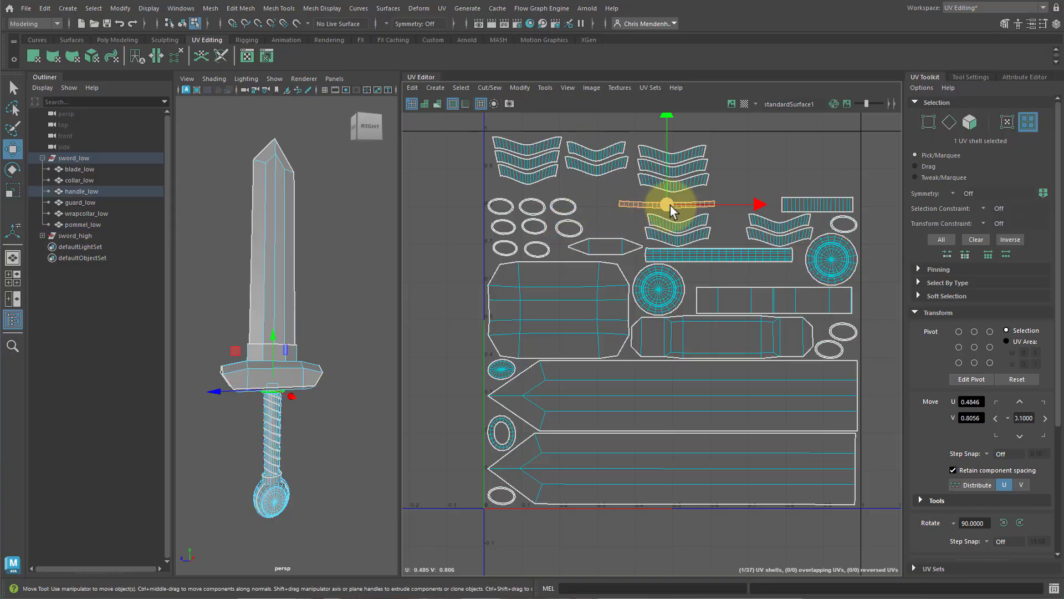
{"action": "left_click_drag", "start_coordinate": [668, 204], "coordinate": [810, 187]}
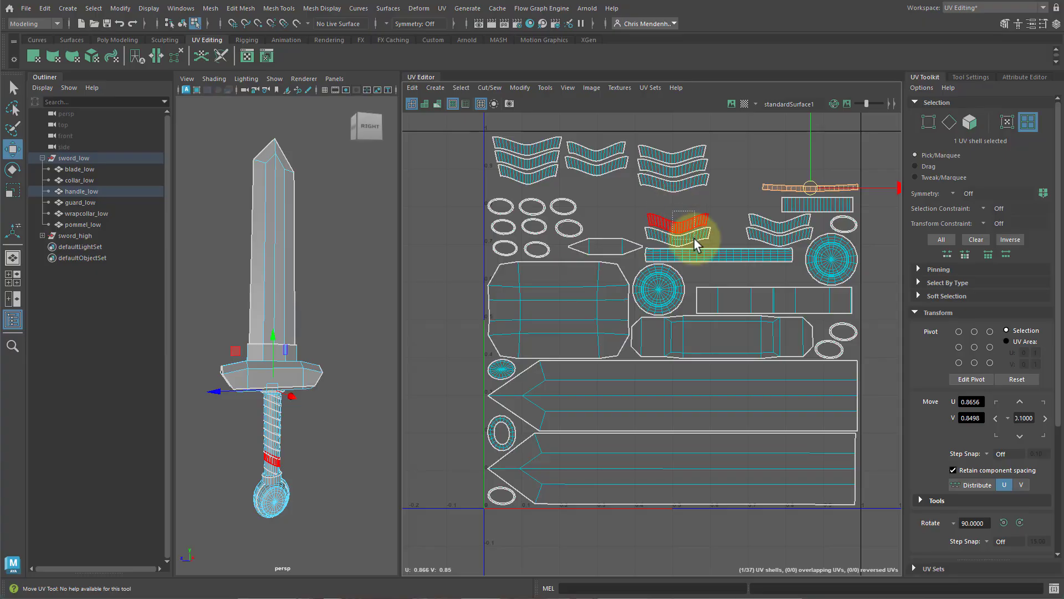
Move a chevron shell into the middle chevron column and an ellipse shell beside the left group.
{"action": "left_click", "coordinate": [677, 229]}
{"action": "left_click_drag", "start_coordinate": [677, 229], "coordinate": [610, 195]}
{"action": "left_click_drag", "start_coordinate": [668, 217], "coordinate": [568, 214]}
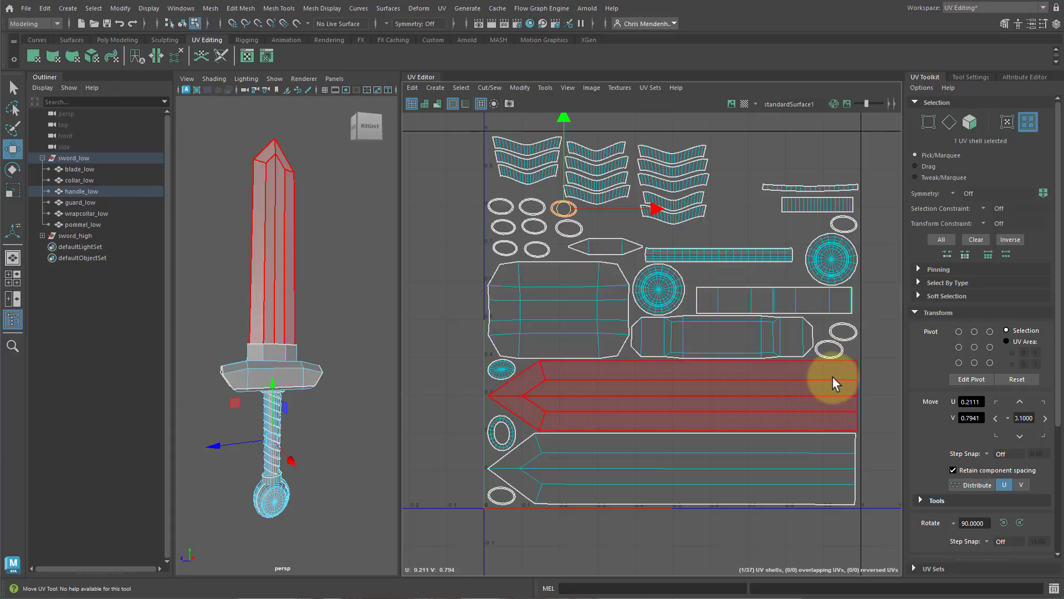
Gather two more small ellipse shells into the row of ellipses near the top of the tile.
{"action": "left_click", "coordinate": [841, 331]}
{"action": "left_click_drag", "start_coordinate": [755, 291], "coordinate": [632, 233]}
{"action": "left_click", "coordinate": [828, 349]}
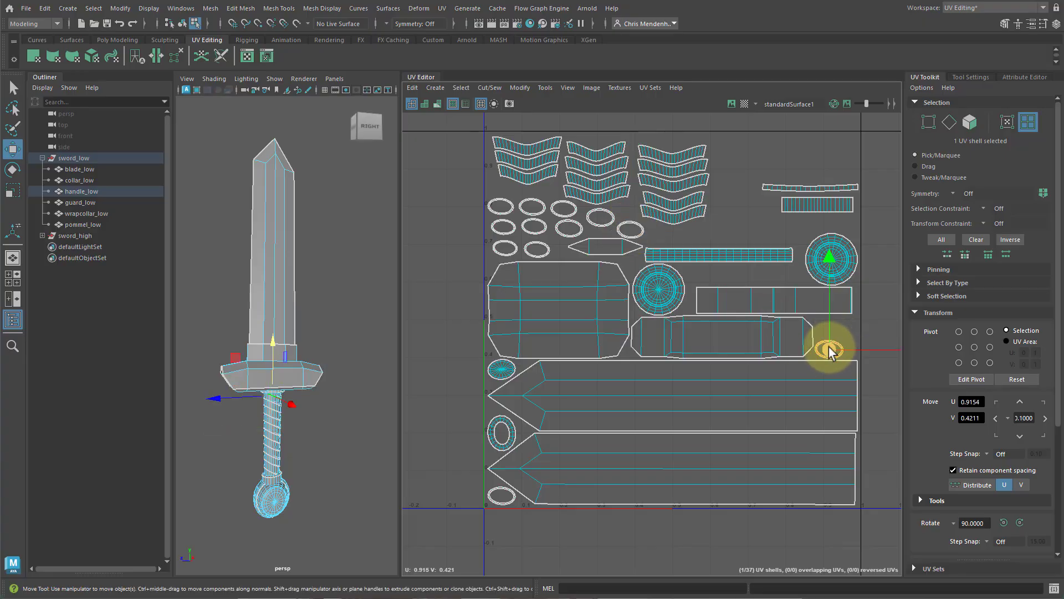
{"action": "left_click_drag", "start_coordinate": [828, 349], "coordinate": [661, 228]}
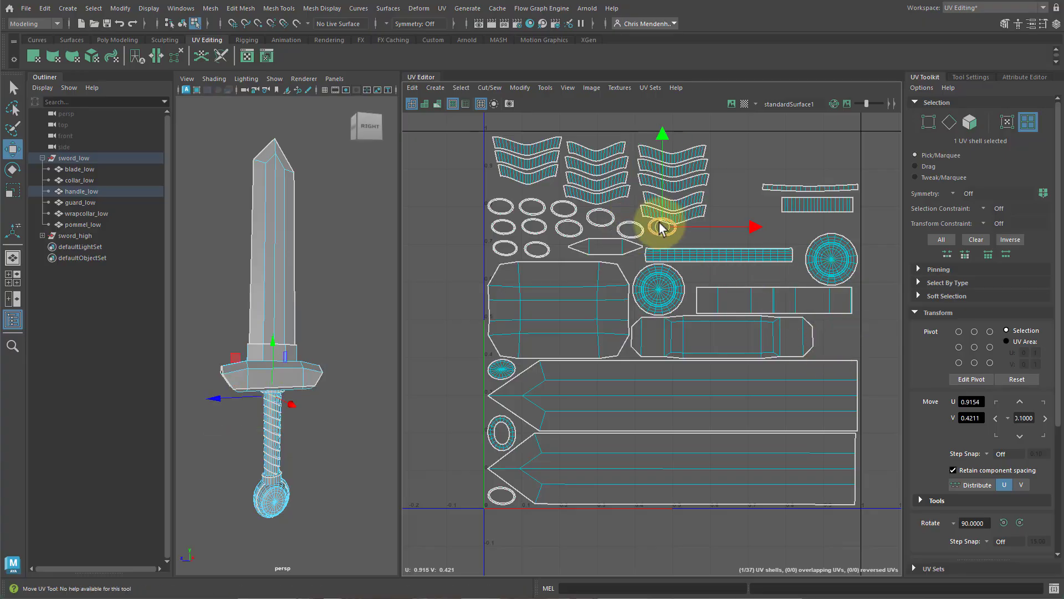
{"action": "left_click", "coordinate": [501, 495]}
{"action": "left_click_drag", "start_coordinate": [500, 495], "coordinate": [703, 244]}
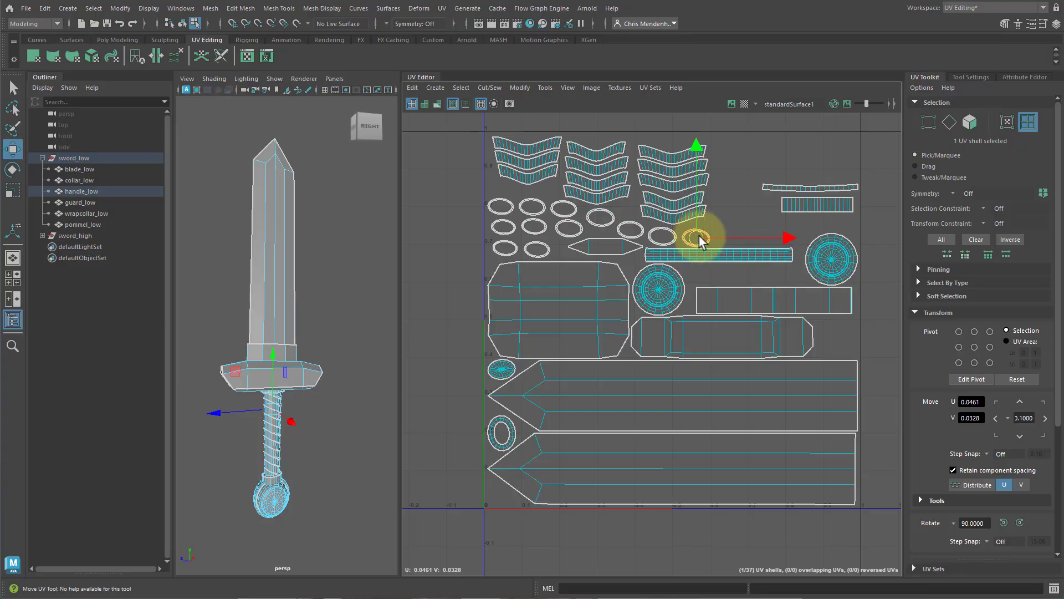
Move the last small ellipse shell from the lower left up beside the thin strip at the top right.
{"action": "left_click", "coordinate": [665, 294]}
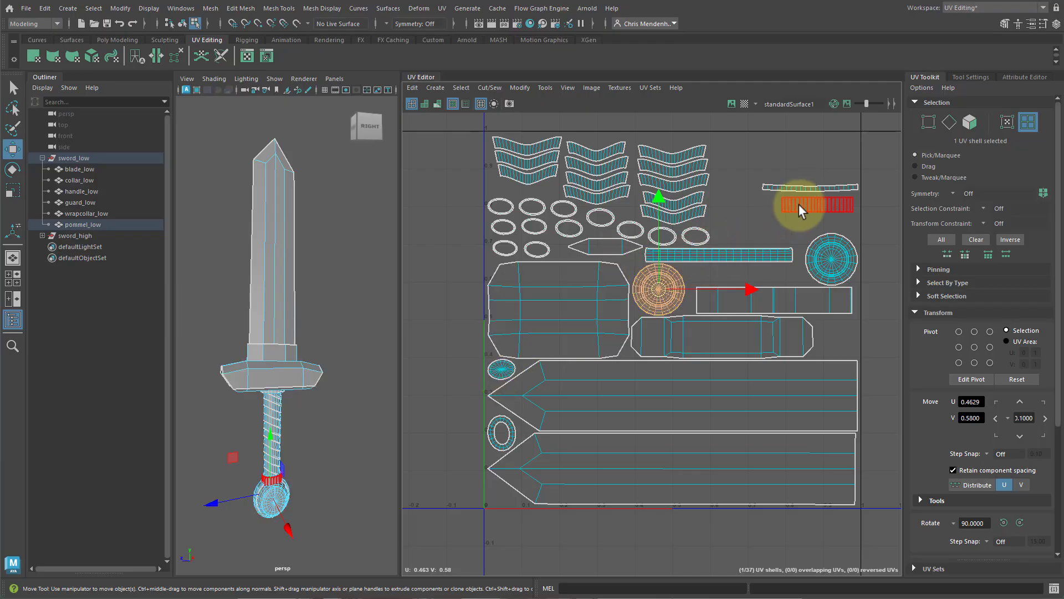
{"action": "left_click_drag", "start_coordinate": [495, 439], "coordinate": [817, 199]}
Straighten the thin curved strip shell with Straighten Shell.
{"action": "left_click", "coordinate": [793, 190]}
{"action": "key", "text": "f"}
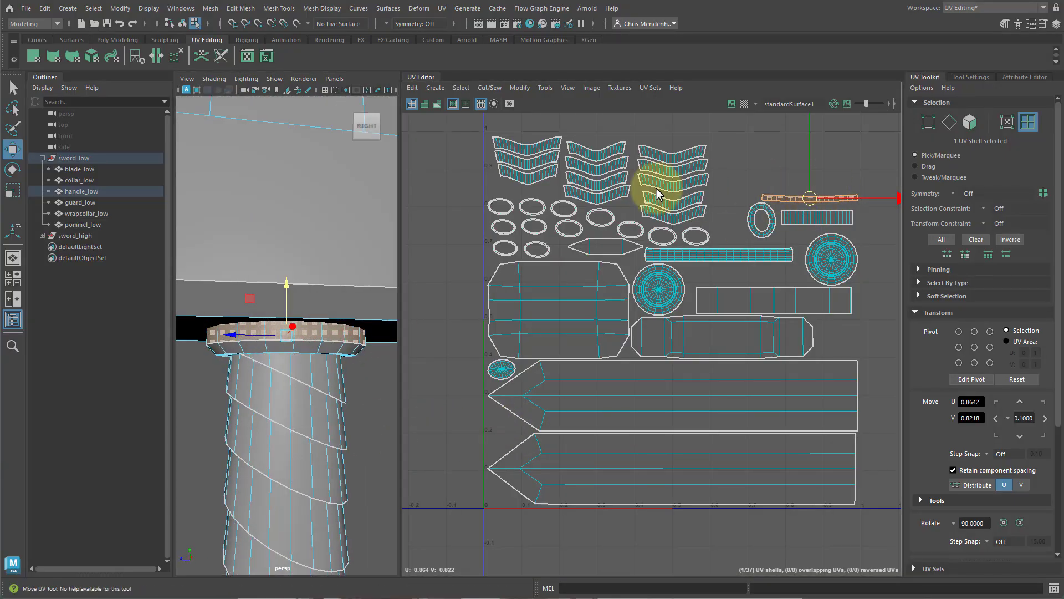
{"action": "left_click", "coordinate": [763, 220]}
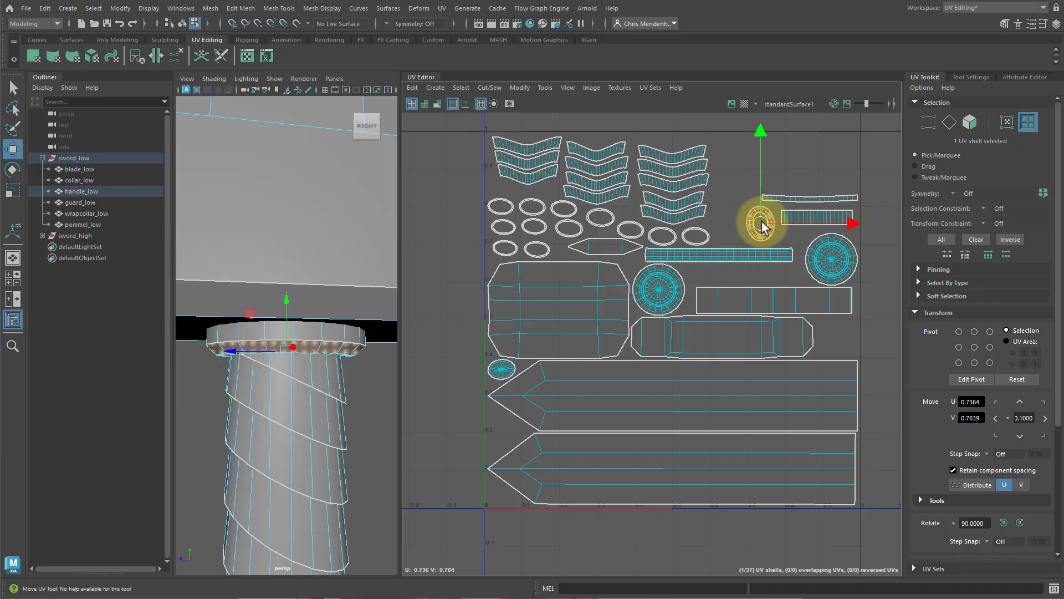
{"action": "left_click", "coordinate": [798, 199]}
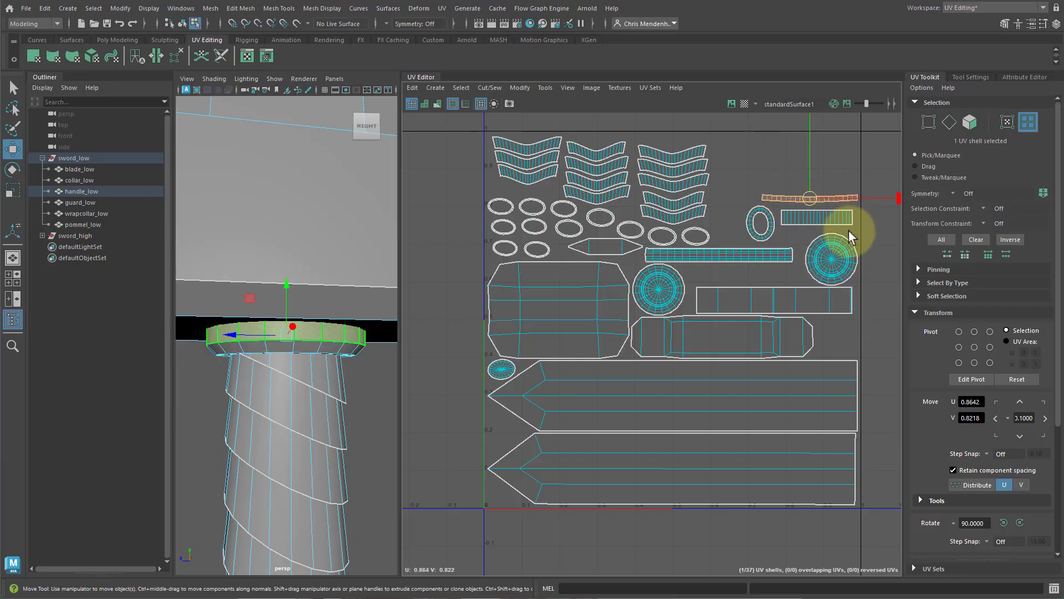
{"action": "scroll", "coordinate": [848, 232], "scroll_direction": "up", "scroll_amount": 6}
{"action": "middle_click_drag", "start_coordinate": [794, 175], "coordinate": [778, 246], "text": "alt"}
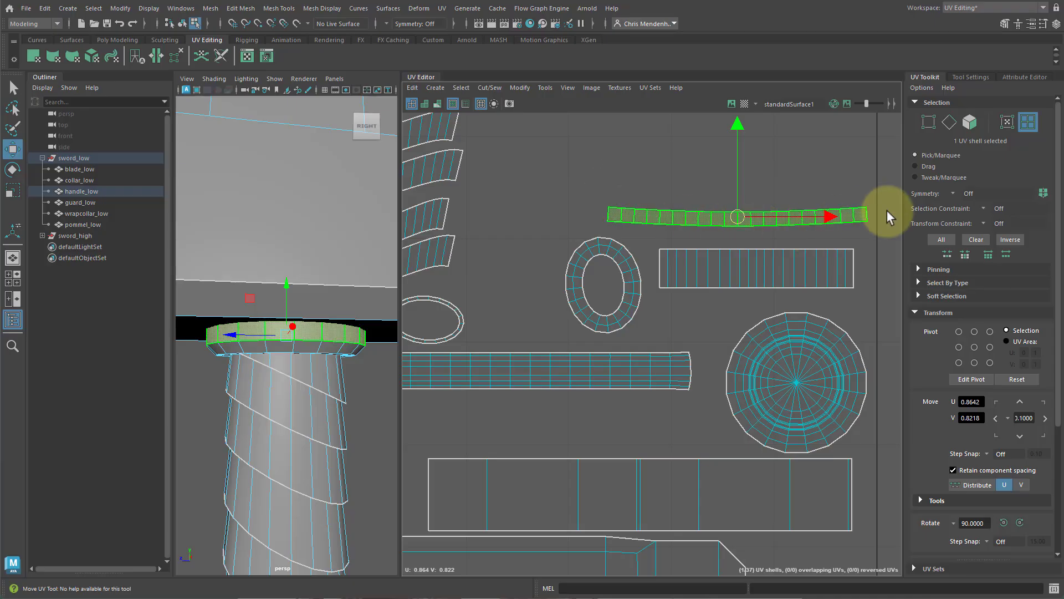
{"action": "scroll", "coordinate": [976, 432], "scroll_direction": "down", "scroll_amount": 3}
{"action": "left_click", "coordinate": [932, 238]}
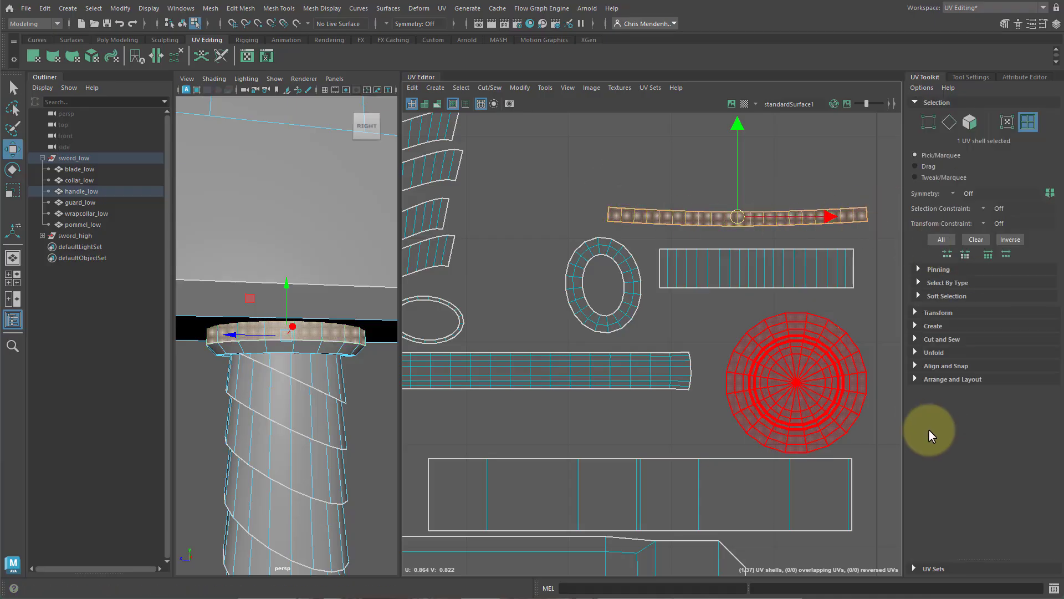
{"action": "left_click", "coordinate": [927, 355]}
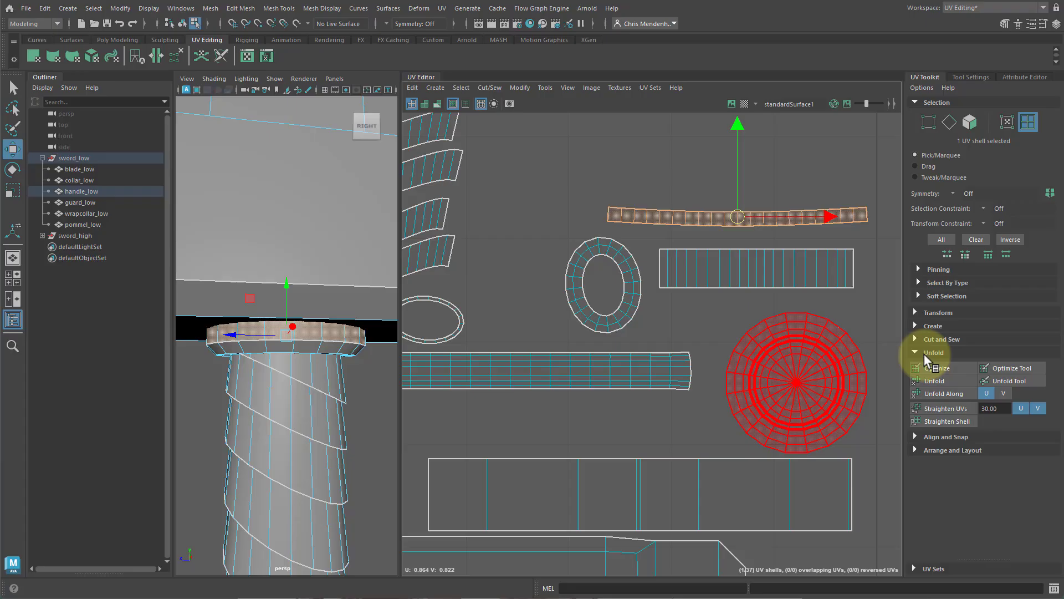
{"action": "left_click", "coordinate": [945, 417]}
Nudge the straightened strip and move the round cap shell up beside the long handle strip.
{"action": "mouse_move", "coordinate": [738, 220]}
{"action": "left_mouse_down"}
{"action": "mouse_move", "coordinate": [747, 231]}
{"action": "mouse_move", "coordinate": [732, 237]}
{"action": "left_mouse_up"}
{"action": "scroll", "coordinate": [507, 309], "scroll_direction": "down", "scroll_amount": 8}
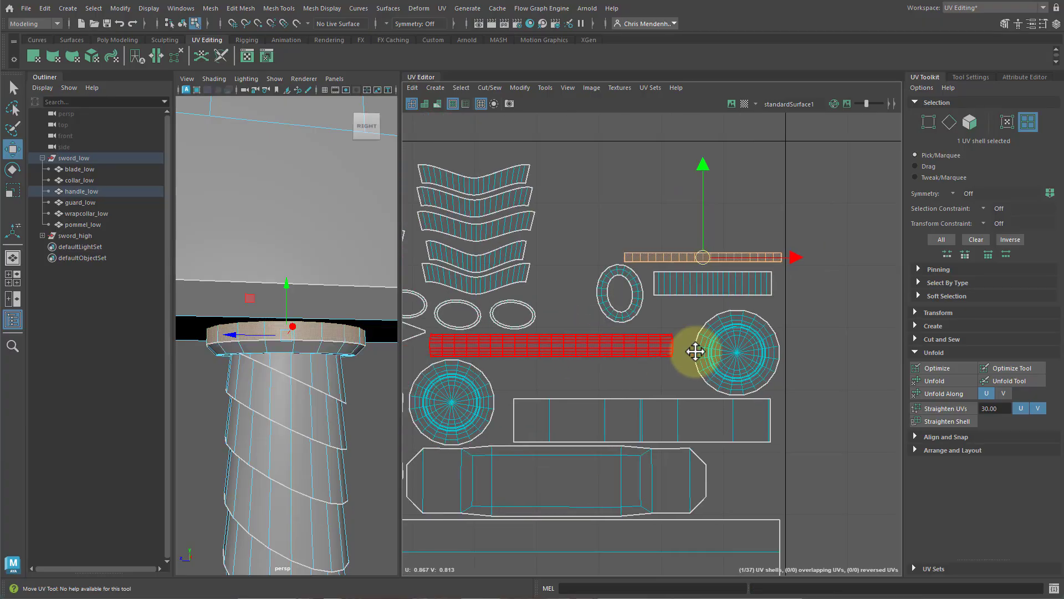
{"action": "scroll", "coordinate": [696, 360], "scroll_direction": "down", "scroll_amount": 1}
{"action": "middle_click_drag", "start_coordinate": [758, 373], "coordinate": [710, 284], "text": "alt"}
{"action": "scroll", "coordinate": [772, 357], "scroll_direction": "down", "scroll_amount": 3}
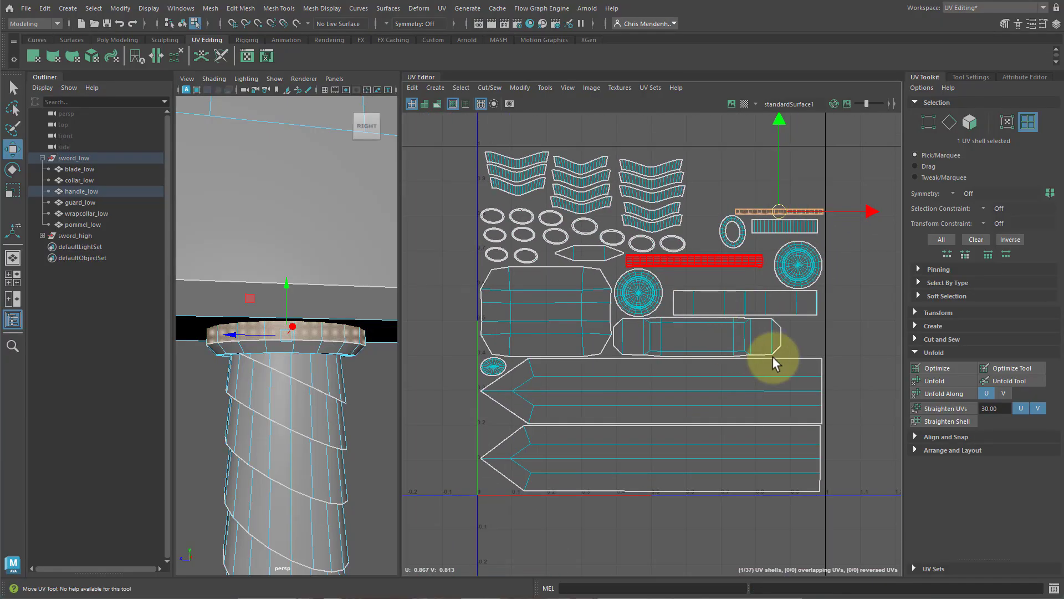
Select the whole sword_low group and frame its full UV layout to review the packing.
{"action": "left_click", "coordinate": [855, 293]}
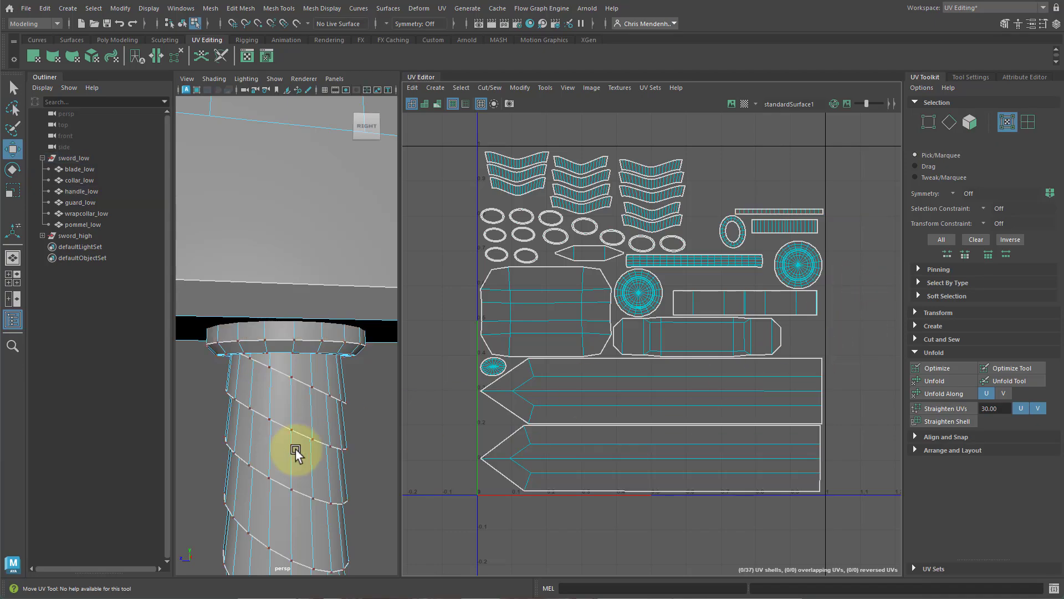
{"action": "right_click_drag", "start_coordinate": [297, 450], "coordinate": [353, 404]}
{"action": "left_click", "coordinate": [304, 435]}
{"action": "scroll", "coordinate": [321, 394], "scroll_direction": "down", "scroll_amount": 12}
{"action": "key", "text": "f"}
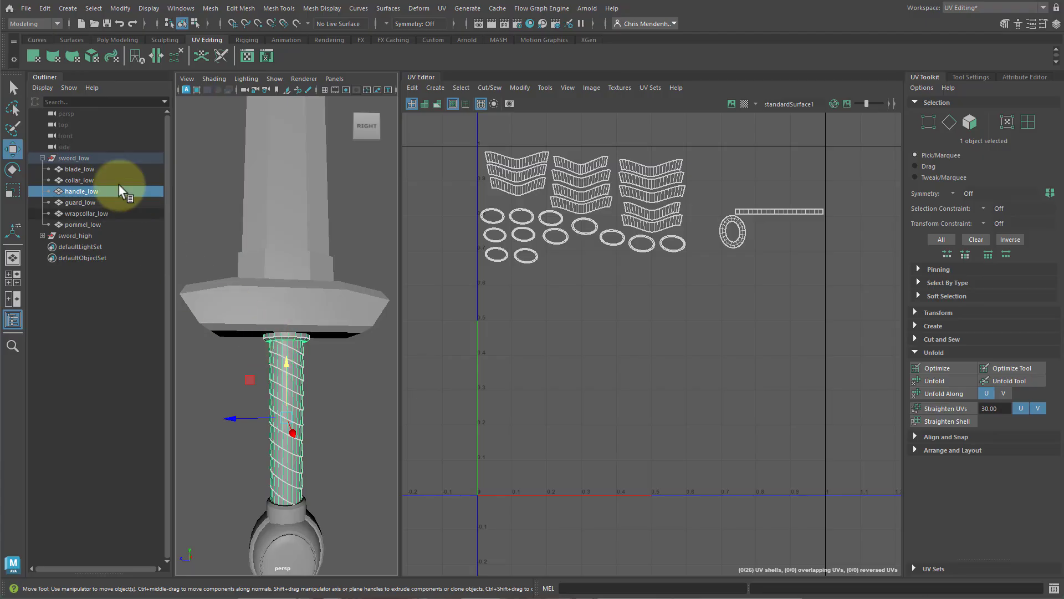
{"action": "left_click", "coordinate": [73, 159]}
{"action": "scroll", "coordinate": [612, 304], "scroll_direction": "down", "scroll_amount": 2}
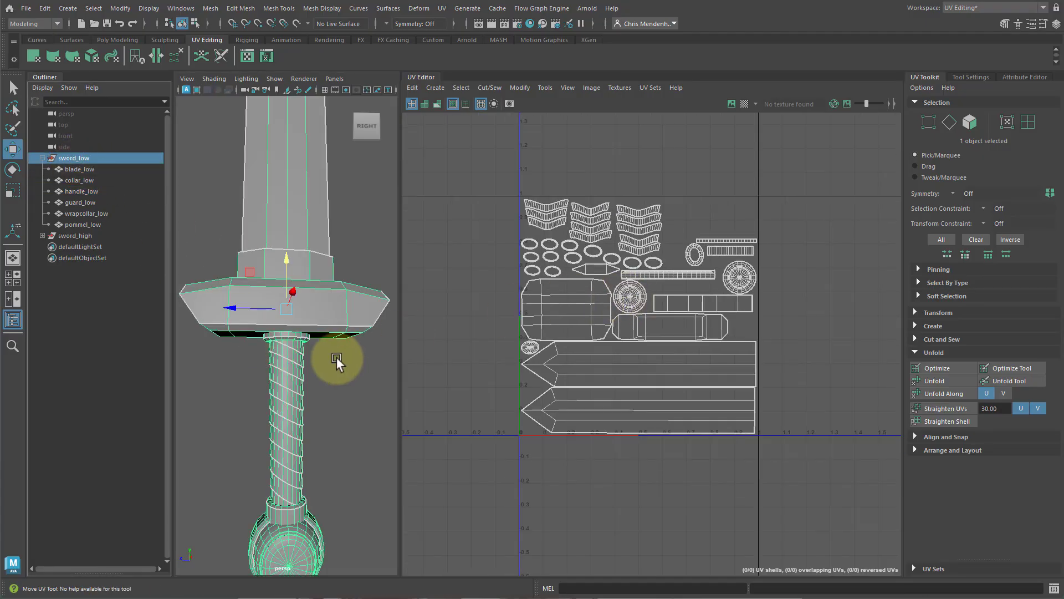
{"action": "scroll", "coordinate": [677, 316], "scroll_direction": "down", "scroll_amount": 5}
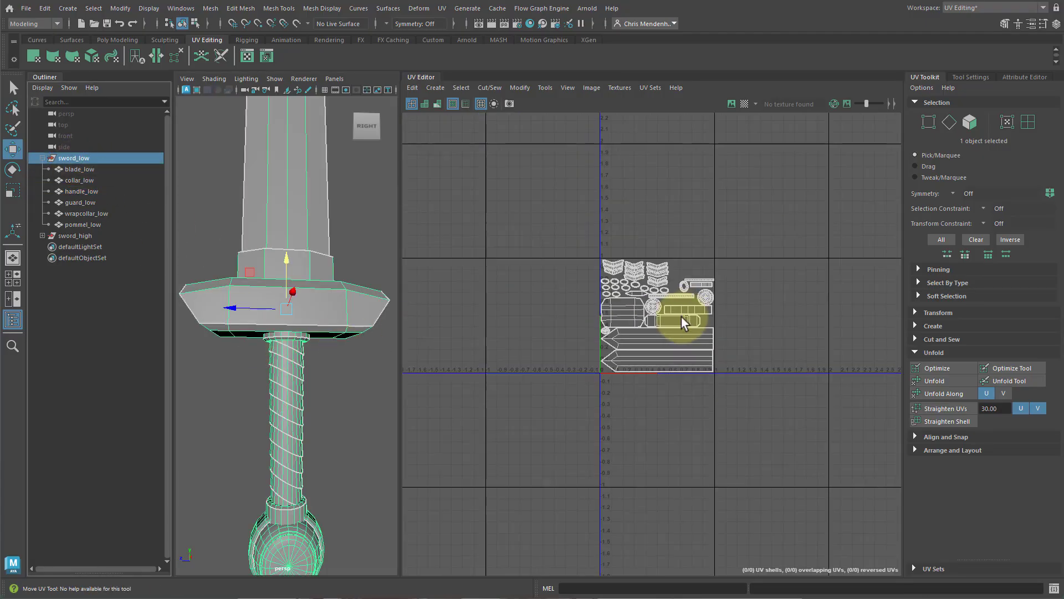
{"action": "key", "text": "f"}
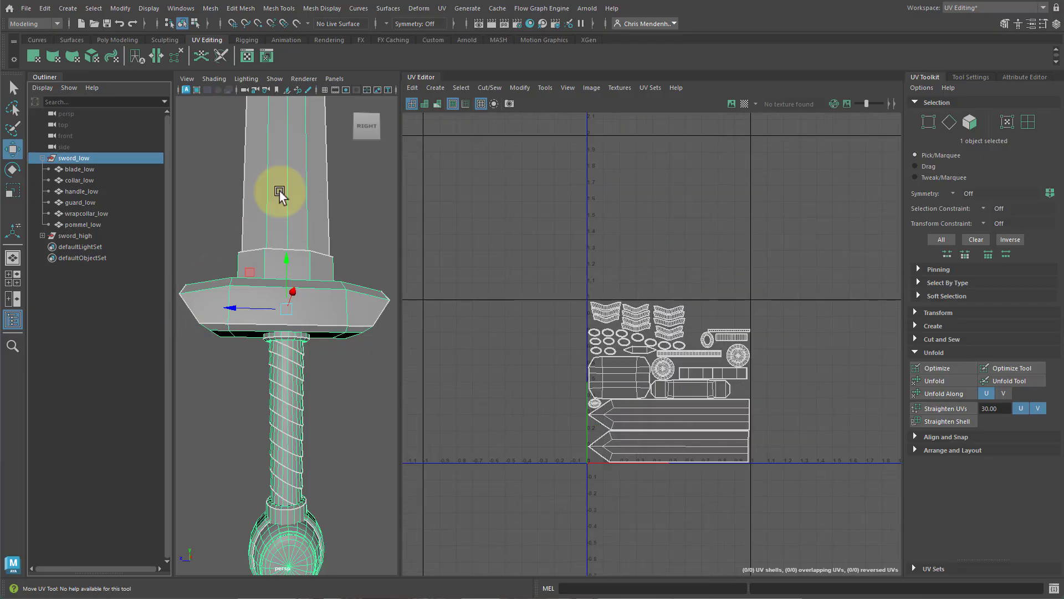
Switch the workspace to General and clear the selection.
{"action": "left_click", "coordinate": [992, 8]}
{"action": "left_click", "coordinate": [968, 24]}
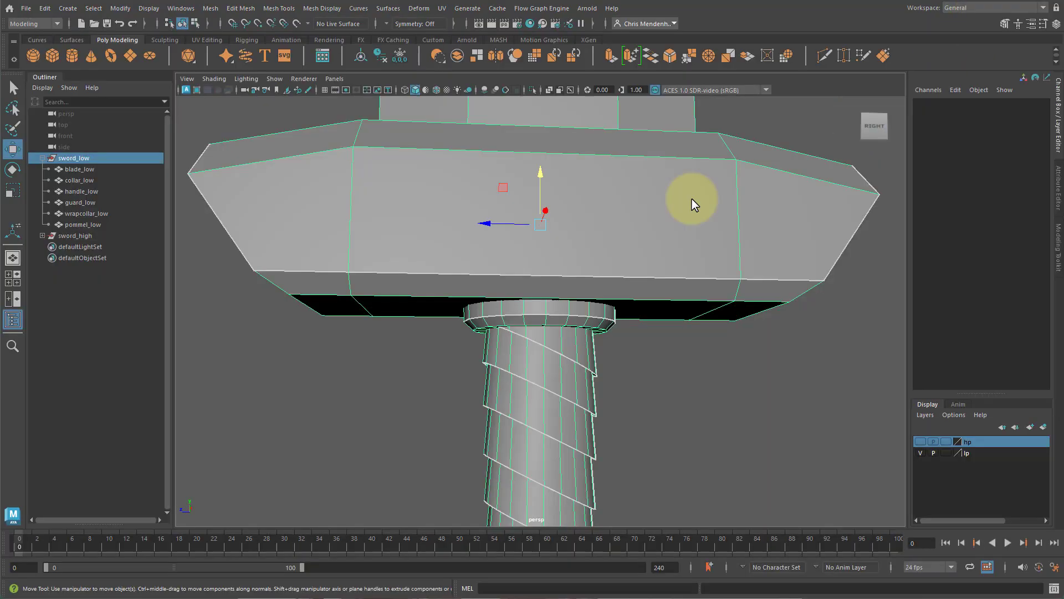
{"action": "left_click", "coordinate": [45, 7]}
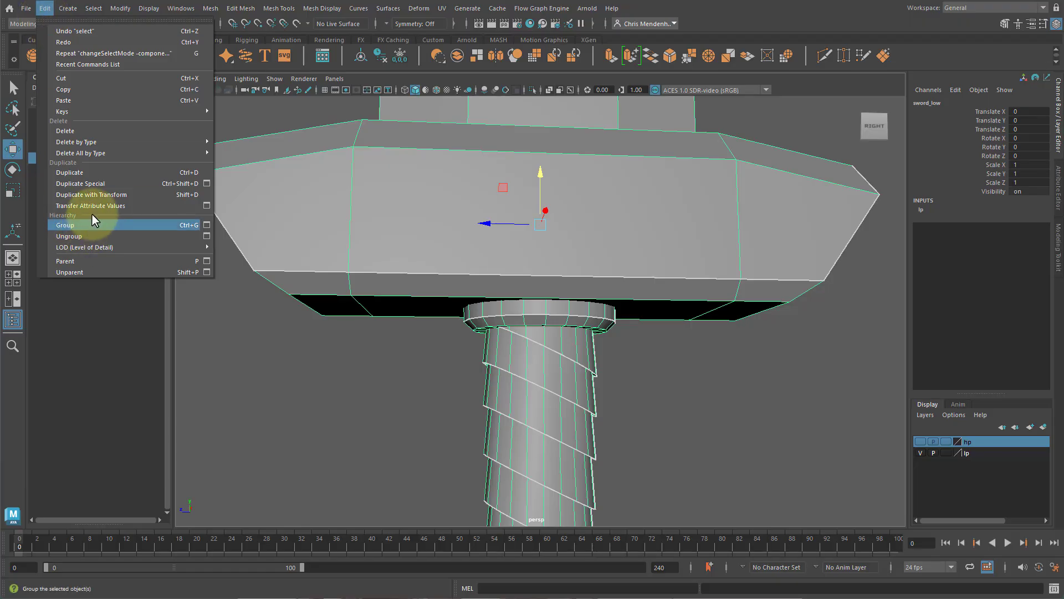
{"action": "mouse_move", "coordinate": [101, 155]}
{"action": "left_click", "coordinate": [250, 161]}
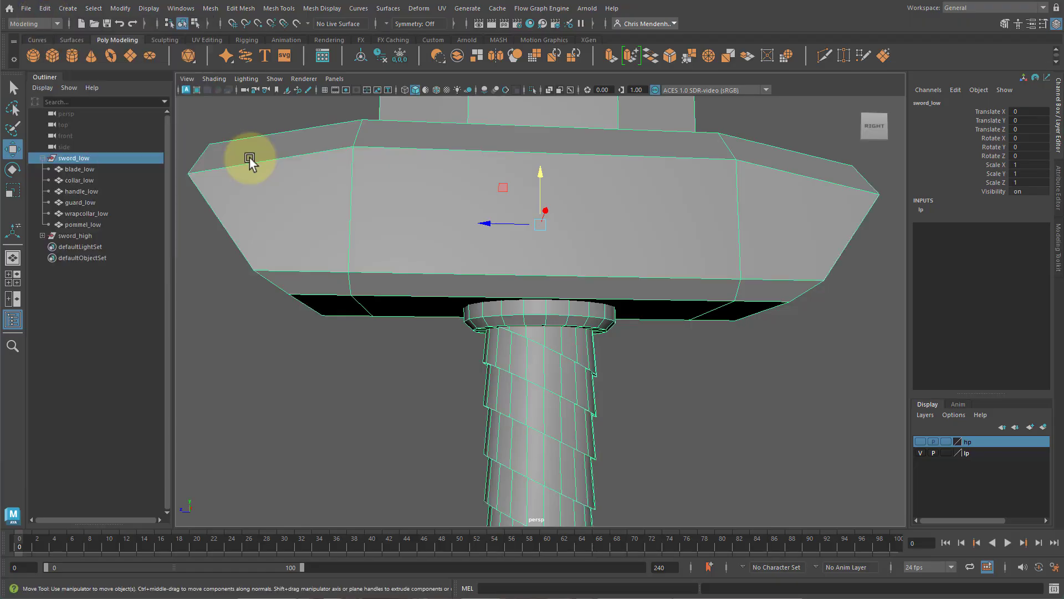
{"action": "left_click", "coordinate": [226, 297]}
Save the scene as sword_UVs_v08.mb in the scenes folder.
{"action": "left_click", "coordinate": [26, 9]}
{"action": "left_click", "coordinate": [71, 61]}
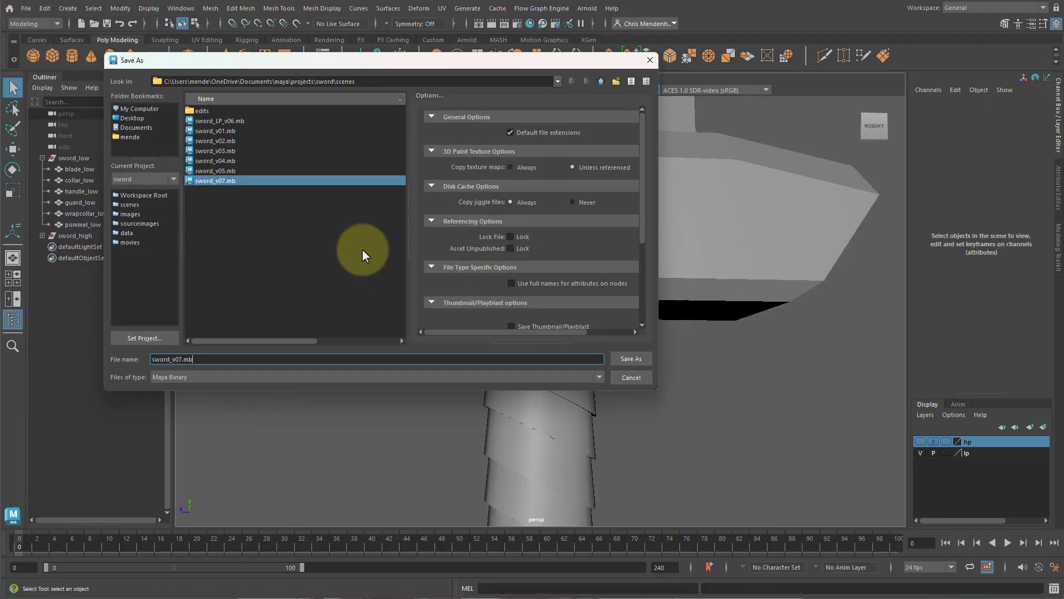
{"action": "left_click", "coordinate": [222, 181]}
{"action": "left_click", "coordinate": [178, 360]}
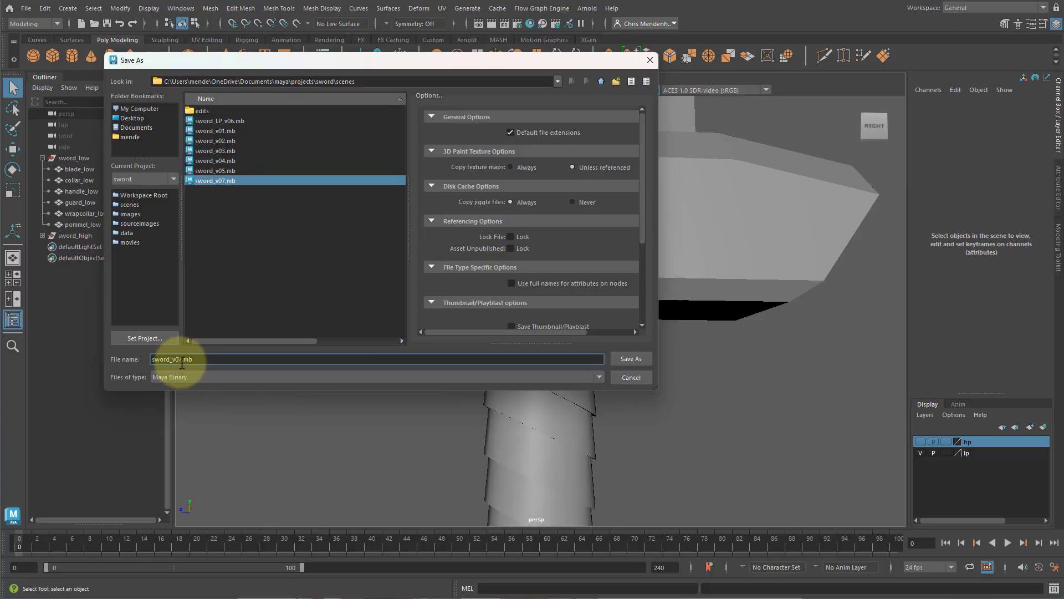
{"action": "key", "text": "Delete"}
{"action": "type", "text": "8"}
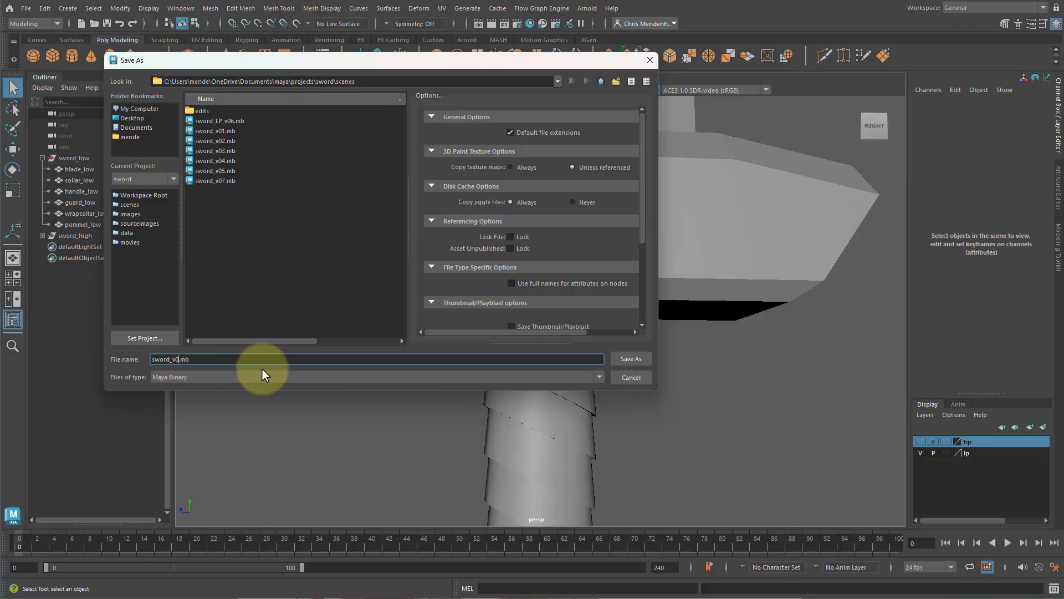
{"action": "key", "text": "Left"}
{"action": "key", "text": "Left"}
{"action": "key", "text": "Left"}
{"action": "type", "text": "_UVs_"}
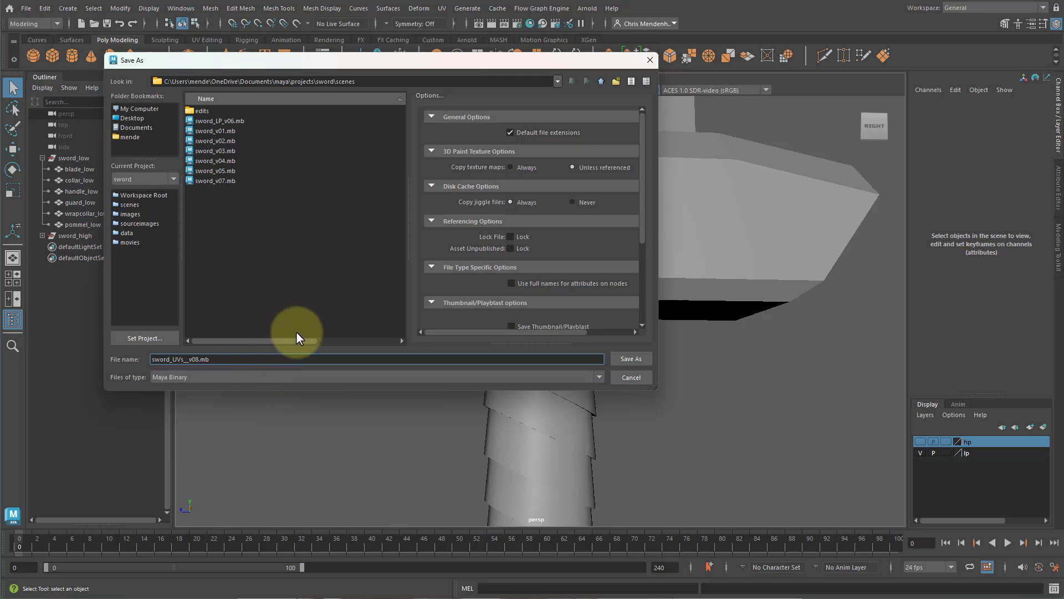
{"action": "key", "text": "BackSpace"}
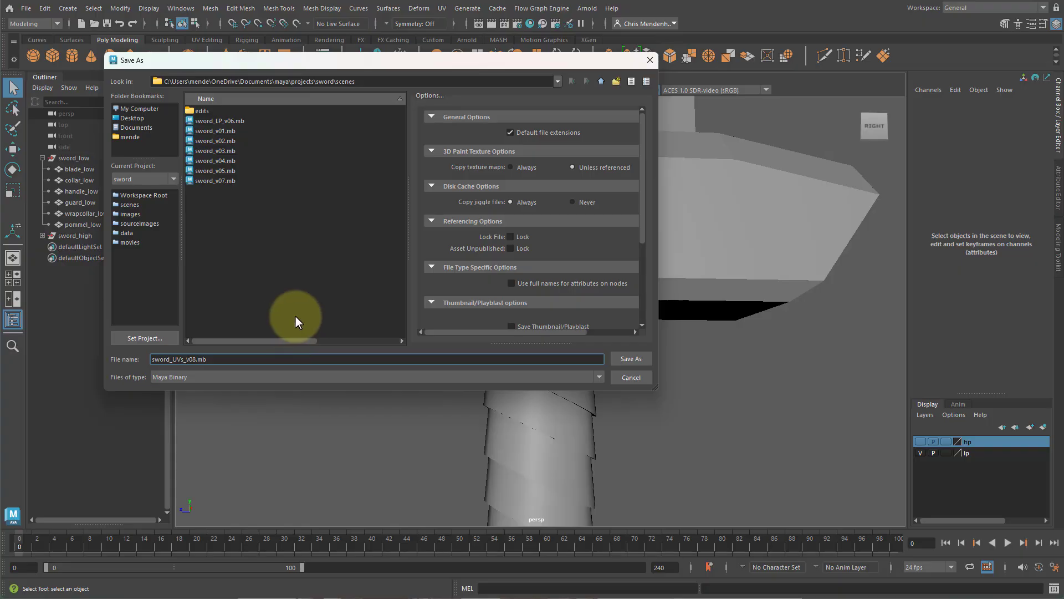
{"action": "left_click", "coordinate": [638, 362]}
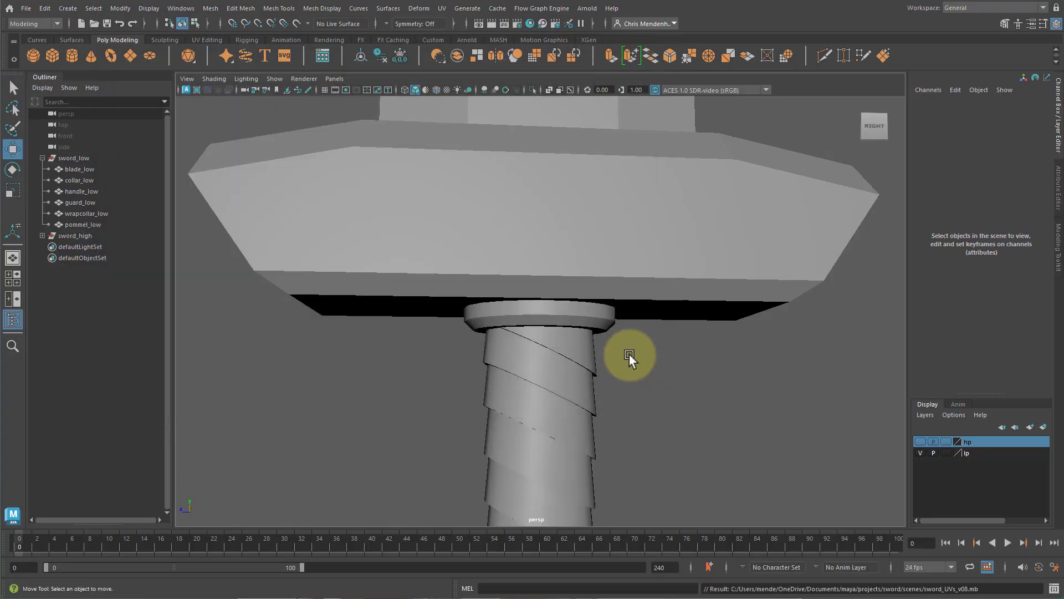